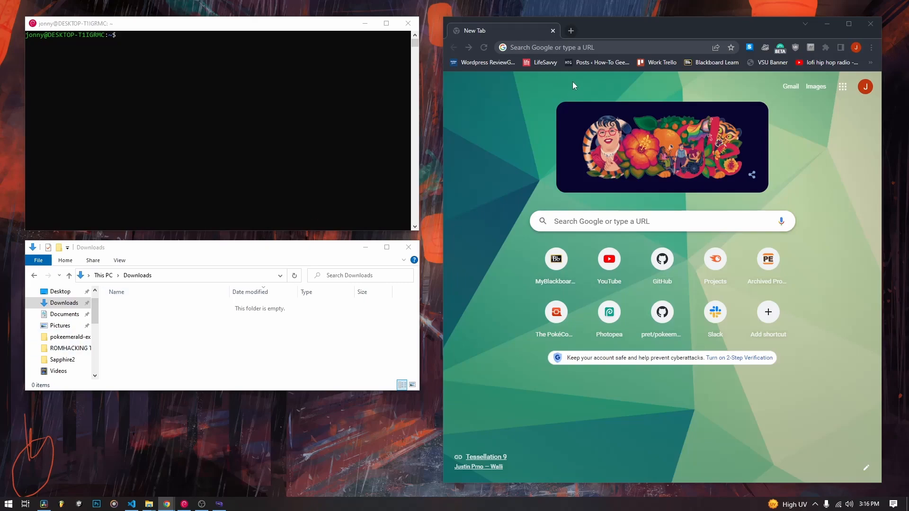
Search the web for porymap and open the huderlem/porymap GitHub repository.
{"action": "left_click", "coordinate": [610, 47]}
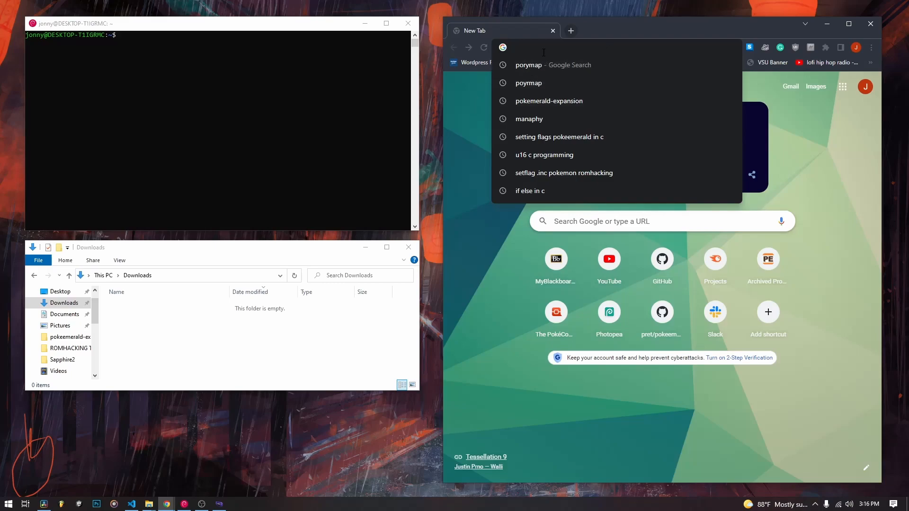
{"action": "type", "text": "po"}
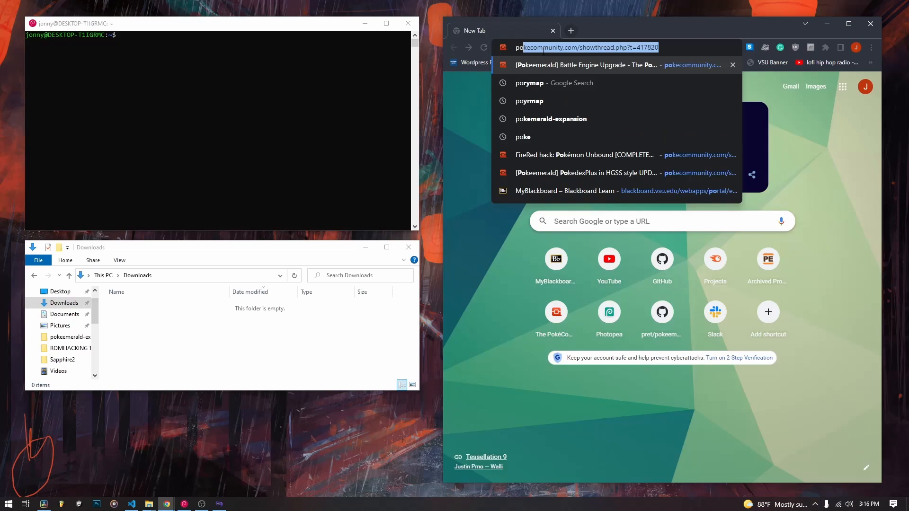
{"action": "type", "text": "rymap"}
{"action": "key", "text": "Return"}
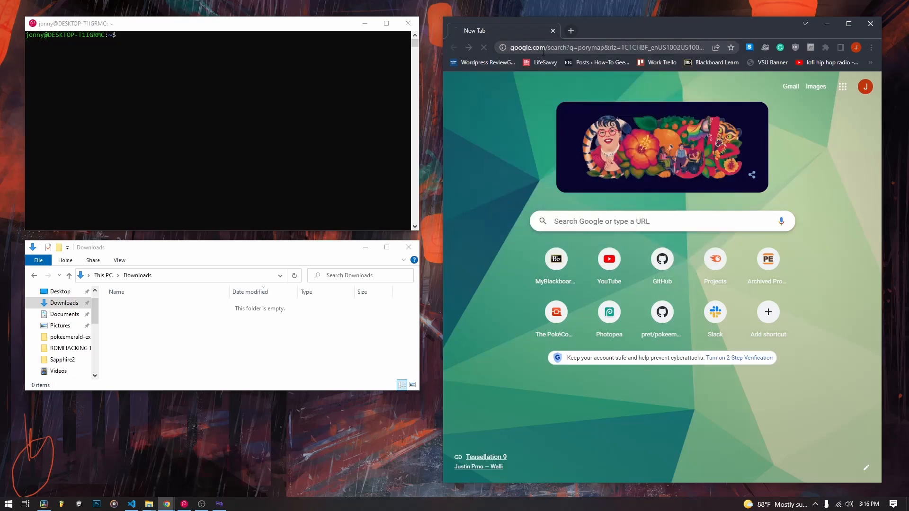
{"action": "scroll", "coordinate": [591, 251], "scroll_direction": "down", "scroll_amount": 3}
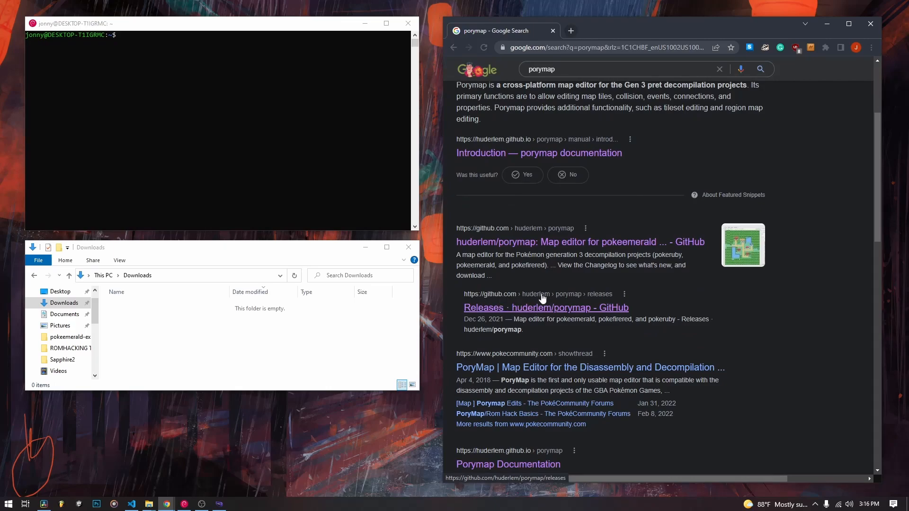
{"action": "left_click", "coordinate": [542, 244]}
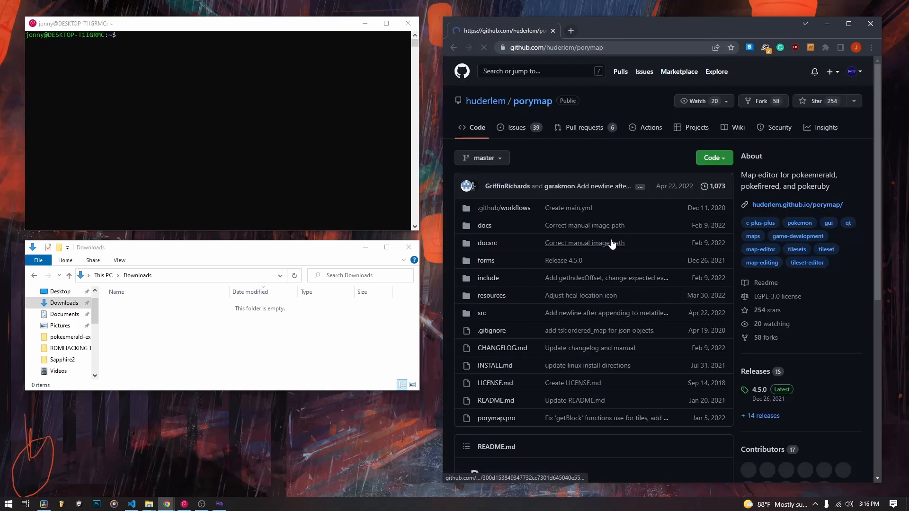
Download porymap-windows-4.5.0.zip from the Releases page linked in the repository's README.
{"action": "scroll", "coordinate": [610, 229], "scroll_direction": "down", "scroll_amount": 5}
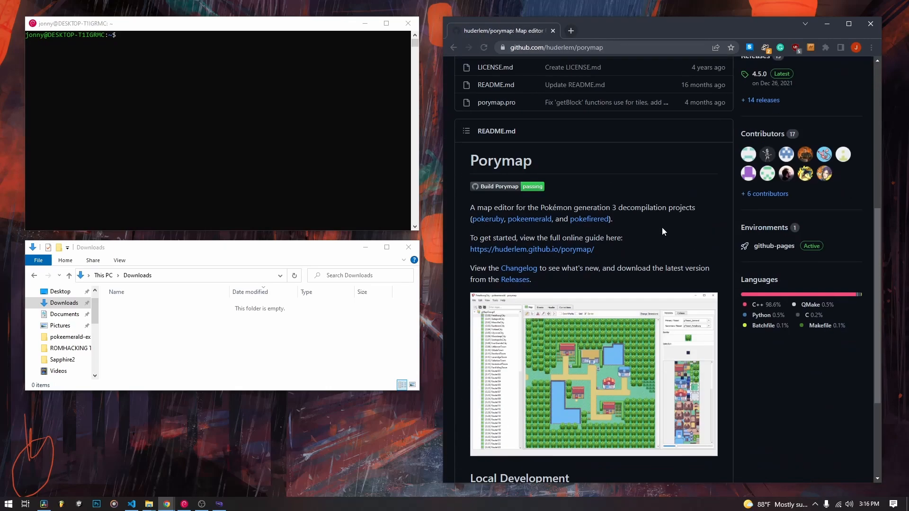
{"action": "left_click", "coordinate": [516, 280]}
{"action": "scroll", "coordinate": [559, 267], "scroll_direction": "down", "scroll_amount": 13}
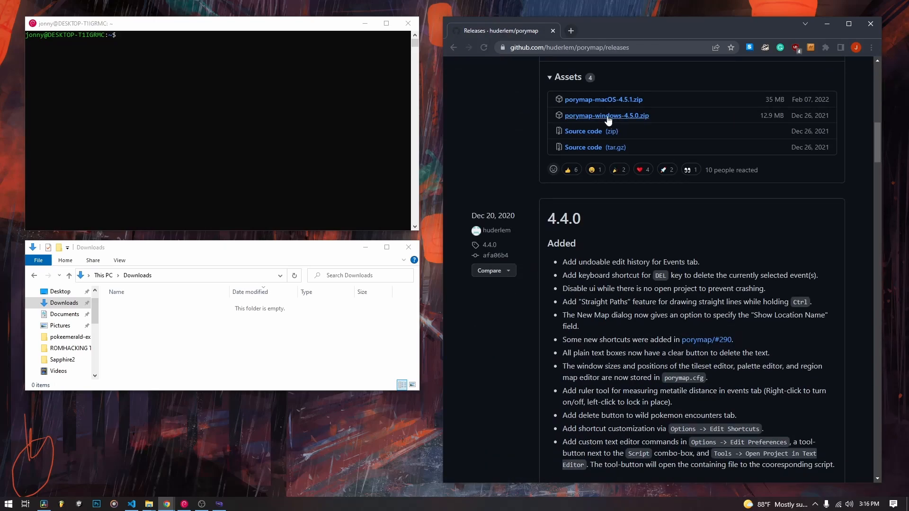
{"action": "left_click", "coordinate": [591, 117]}
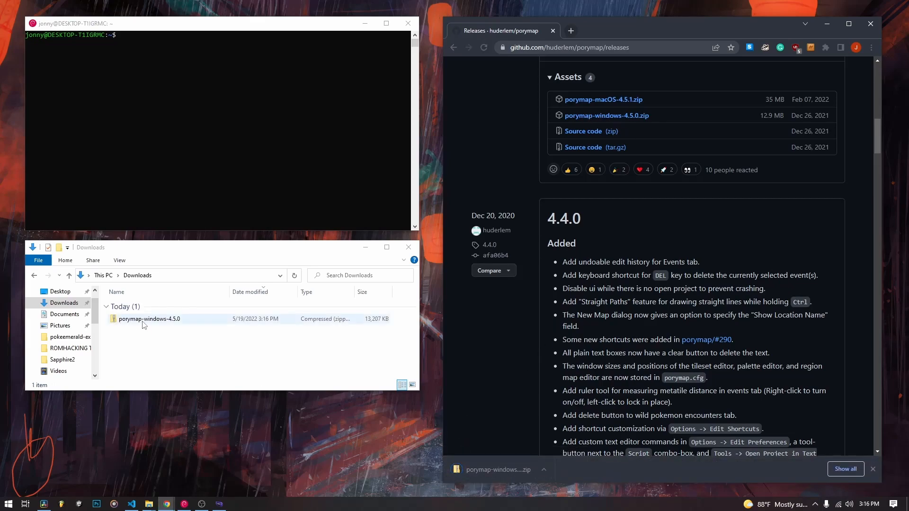
Extract the downloaded porymap-windows-4.5.0 archive with 7-Zip into the decomps folder inside Documents.
{"action": "right_click", "coordinate": [143, 322]}
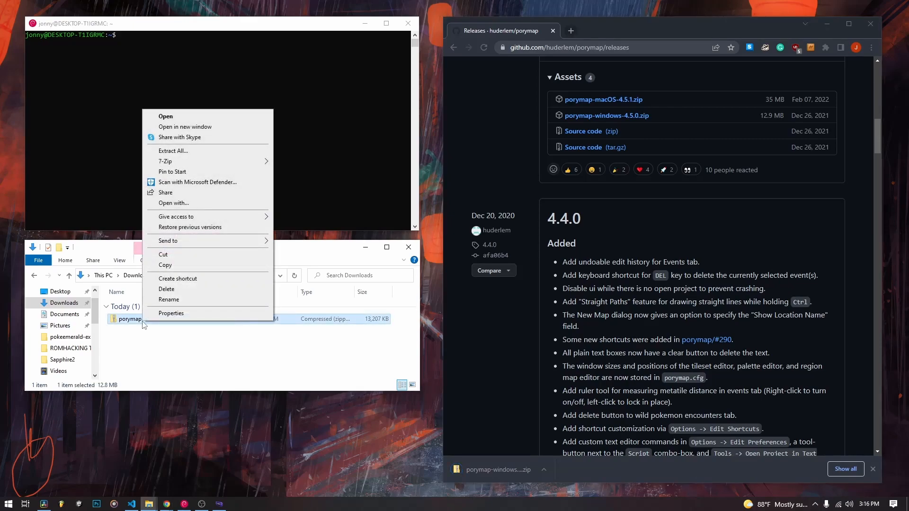
{"action": "mouse_move", "coordinate": [226, 166]}
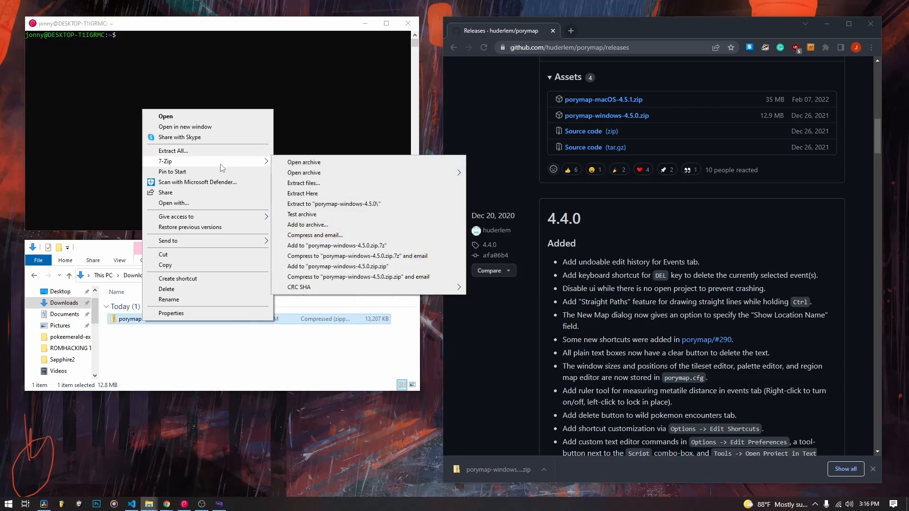
{"action": "left_click", "coordinate": [304, 183]}
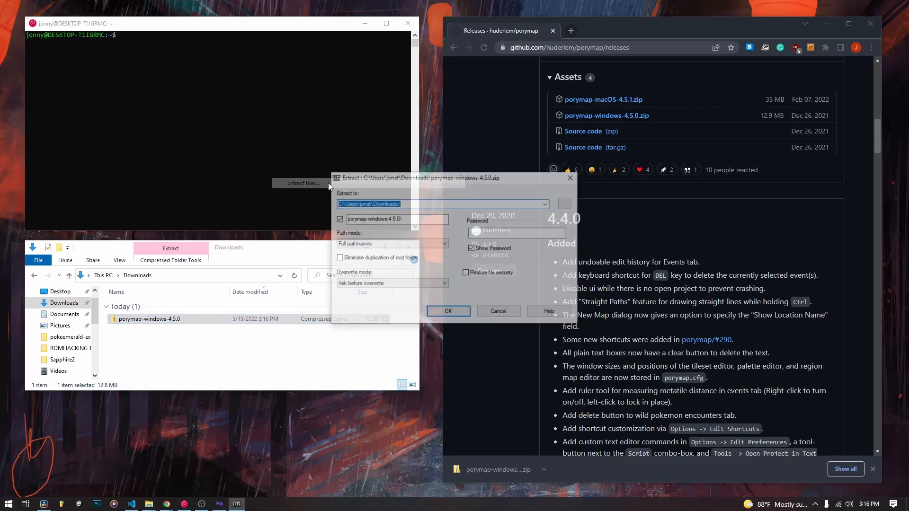
{"action": "left_click", "coordinate": [567, 204]}
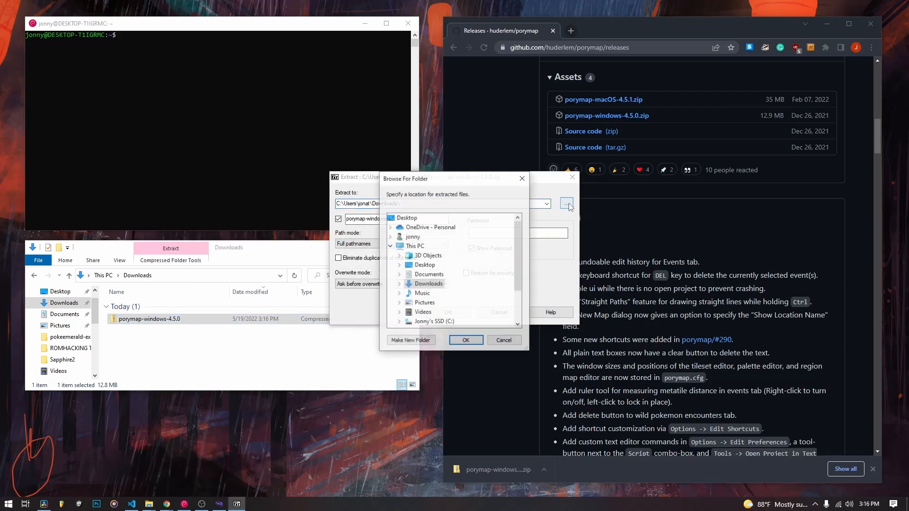
{"action": "double_click", "coordinate": [429, 275]}
{"action": "double_click", "coordinate": [436, 266]}
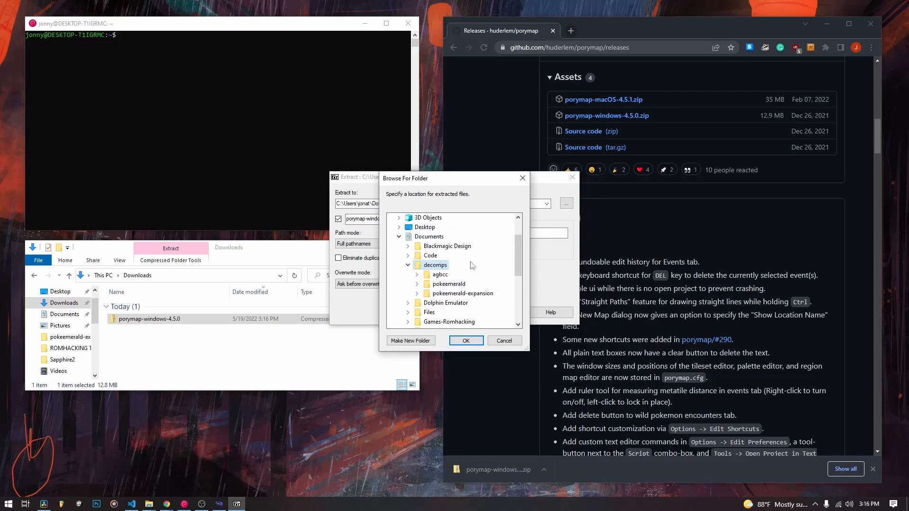
{"action": "left_click", "coordinate": [466, 341]}
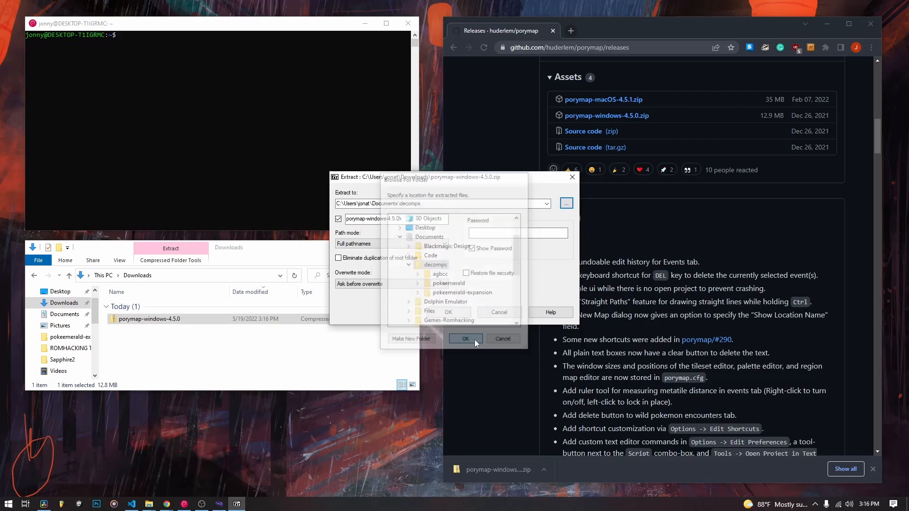
{"action": "left_click", "coordinate": [453, 315]}
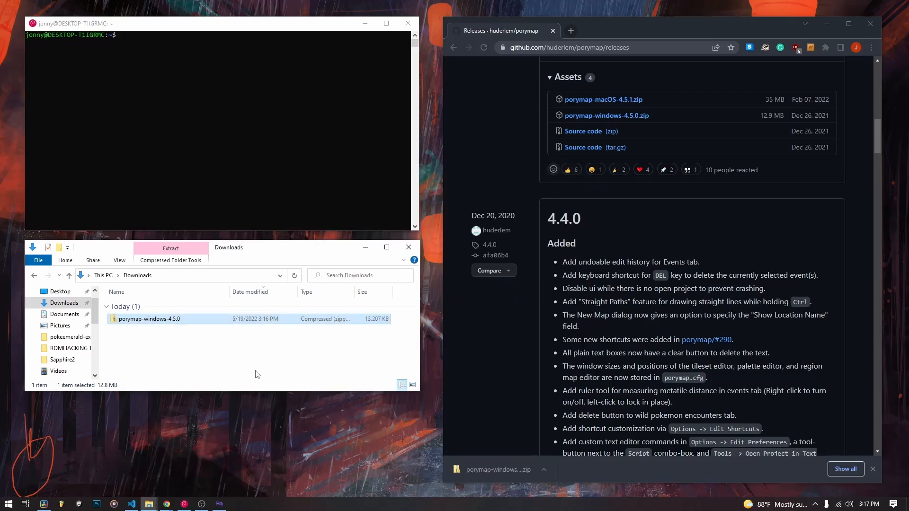
Go to the extracted porymap-windows-4.5.0 folder in Documents\decomps and launch the porymap application.
{"action": "left_click", "coordinate": [69, 315]}
{"action": "left_click_drag", "start_coordinate": [201, 251], "coordinate": [205, 202]}
{"action": "double_click", "coordinate": [126, 274]}
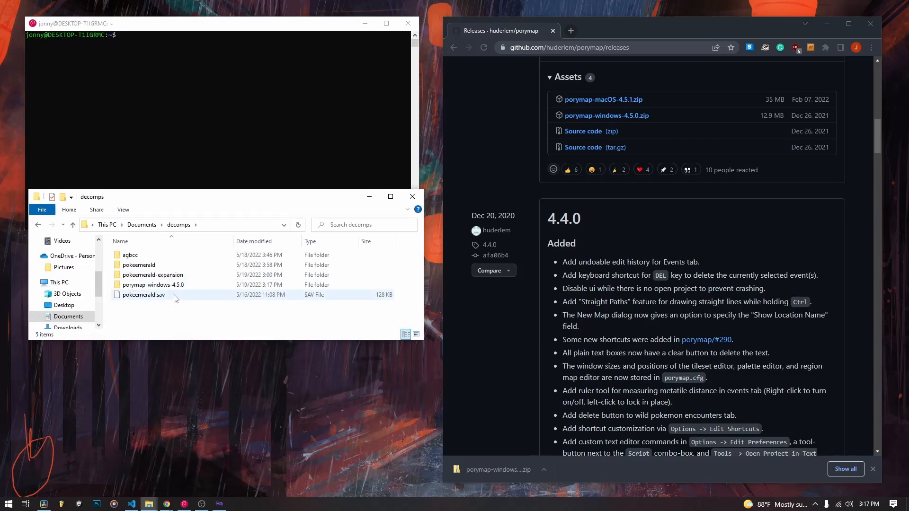
{"action": "left_click", "coordinate": [160, 286]}
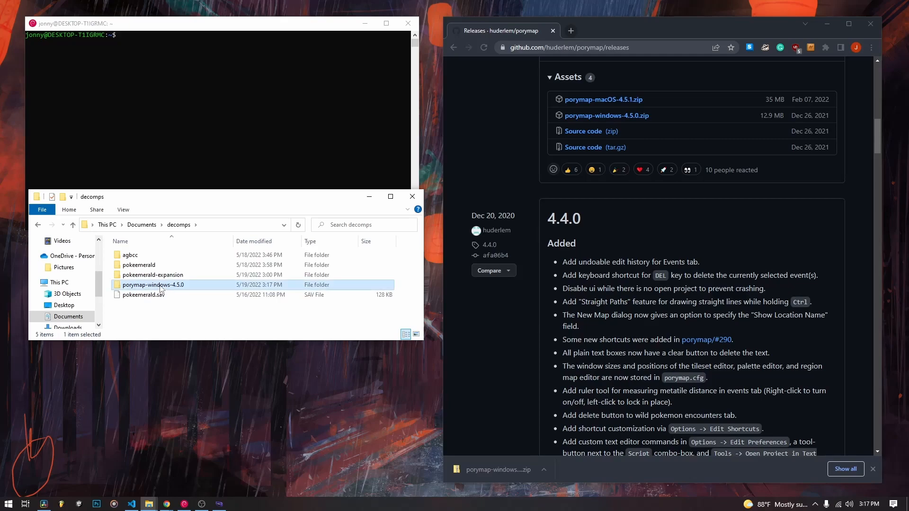
{"action": "double_click", "coordinate": [160, 286]}
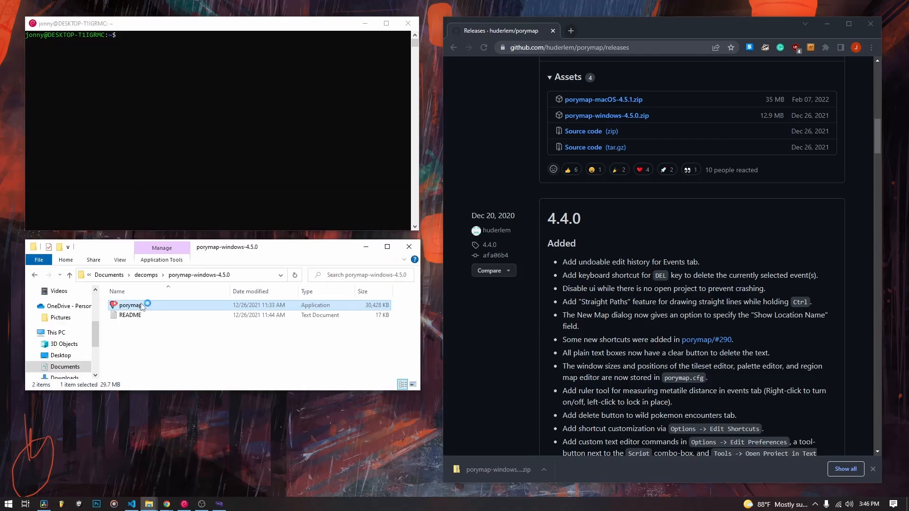
{"action": "double_click", "coordinate": [145, 305]}
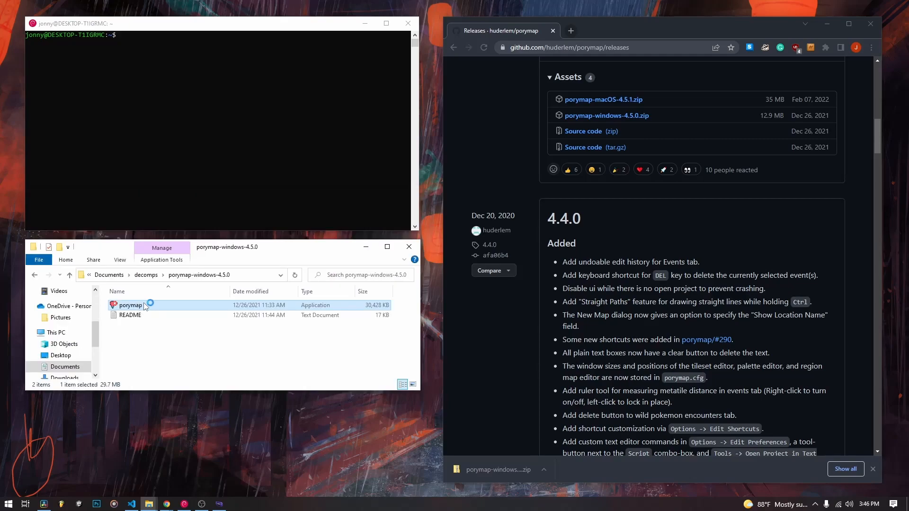
Examine the online Porymap documentation linked from the GitHub README, including the map tile editing page and the user manual contents.
{"action": "left_click", "coordinate": [456, 49]}
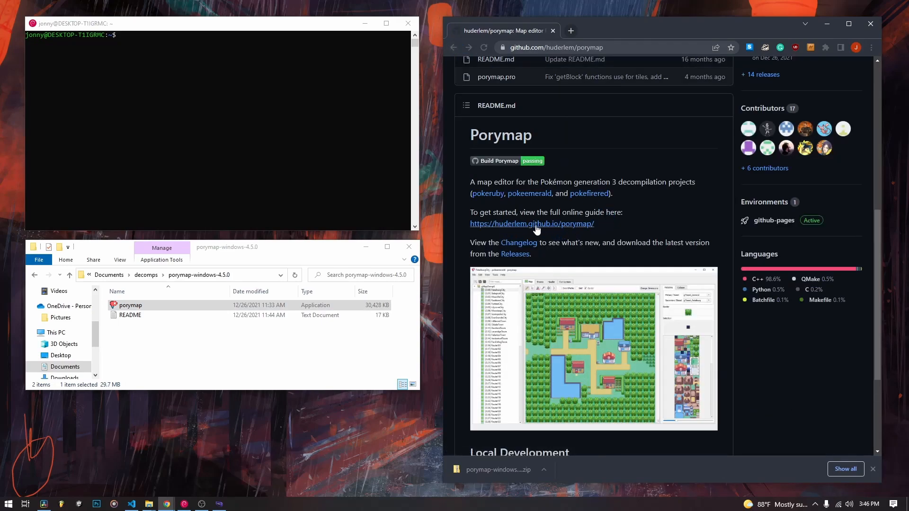
{"action": "left_click", "coordinate": [532, 225]}
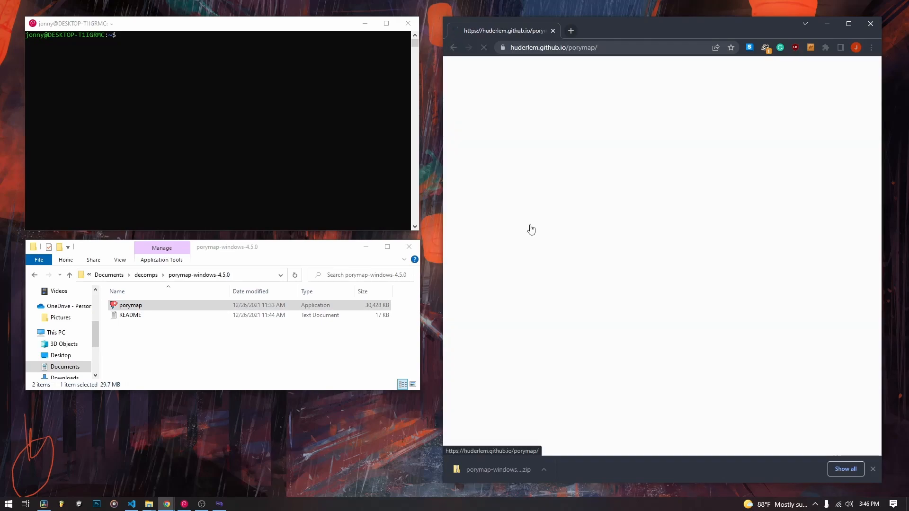
{"action": "scroll", "coordinate": [798, 240], "scroll_direction": "down", "scroll_amount": 3}
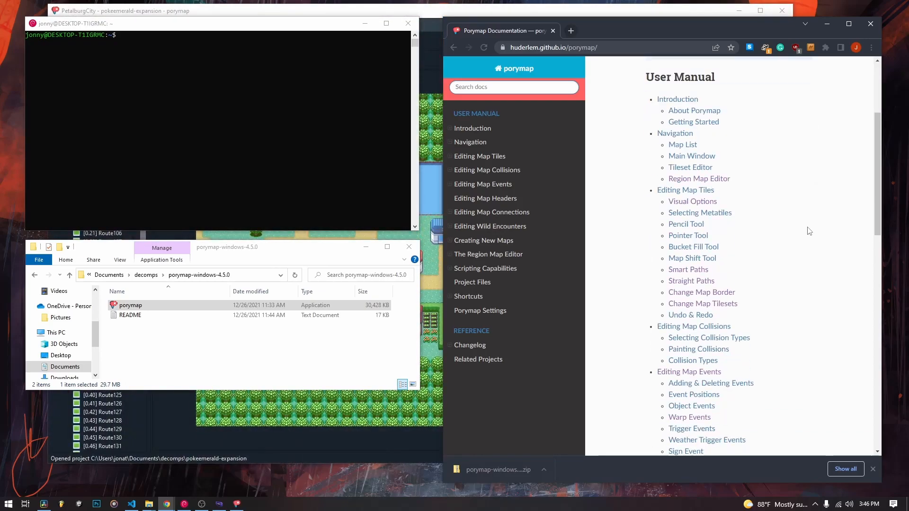
{"action": "left_click", "coordinate": [681, 226]}
{"action": "scroll", "coordinate": [760, 231], "scroll_direction": "down", "scroll_amount": 20}
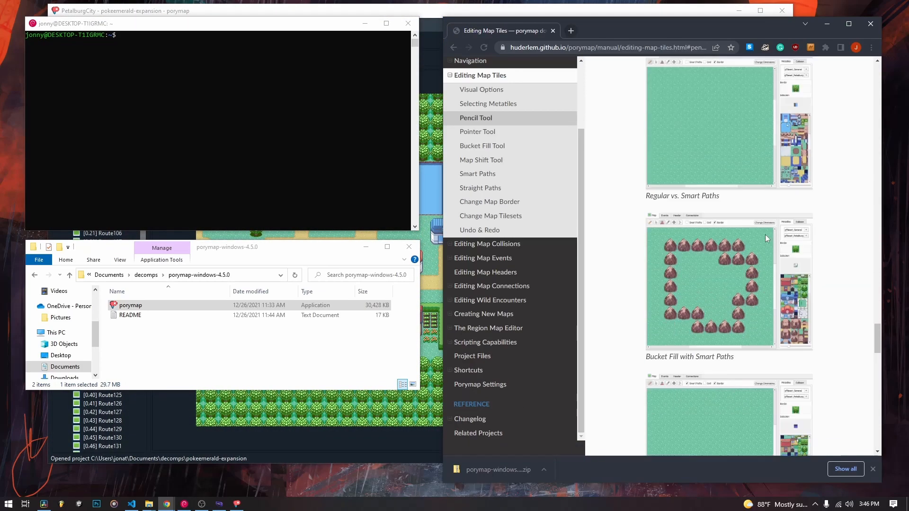
{"action": "scroll", "coordinate": [766, 236], "scroll_direction": "up", "scroll_amount": 20}
{"action": "left_click", "coordinate": [461, 47]}
{"action": "scroll", "coordinate": [749, 233], "scroll_direction": "down", "scroll_amount": 8}
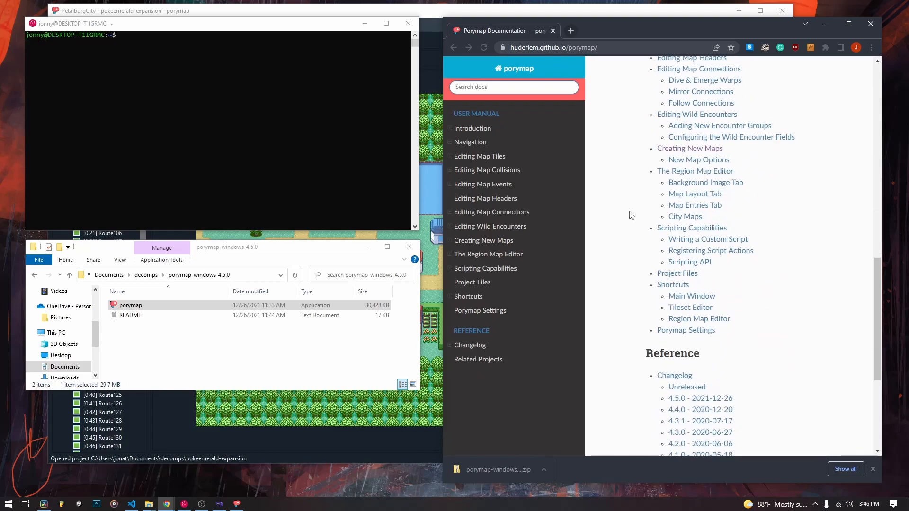
{"action": "scroll", "coordinate": [786, 231], "scroll_direction": "up", "scroll_amount": 10}
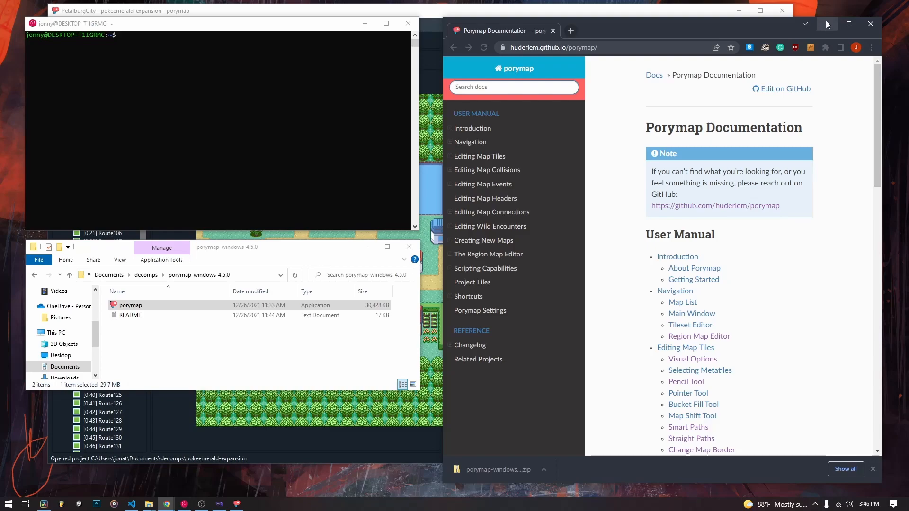
Switch to Porymap and open the pokeemerald-expansion folder in Documents\decomps as the project.
{"action": "left_click", "coordinate": [629, 11]}
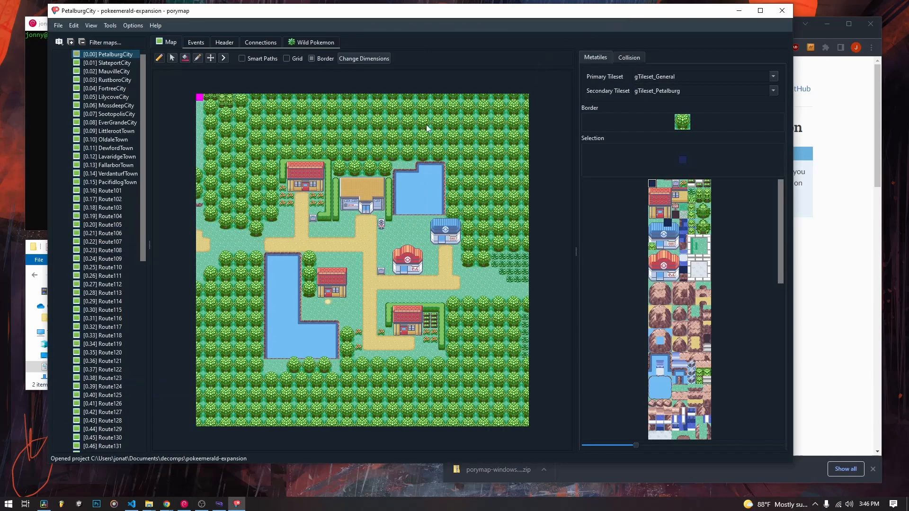
{"action": "scroll", "coordinate": [141, 87], "scroll_direction": "up", "scroll_amount": 1}
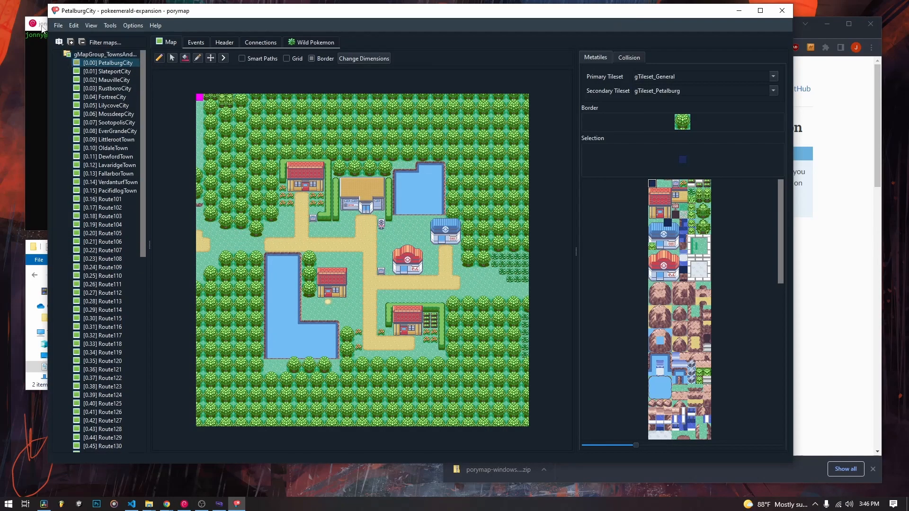
{"action": "left_click", "coordinate": [57, 26]}
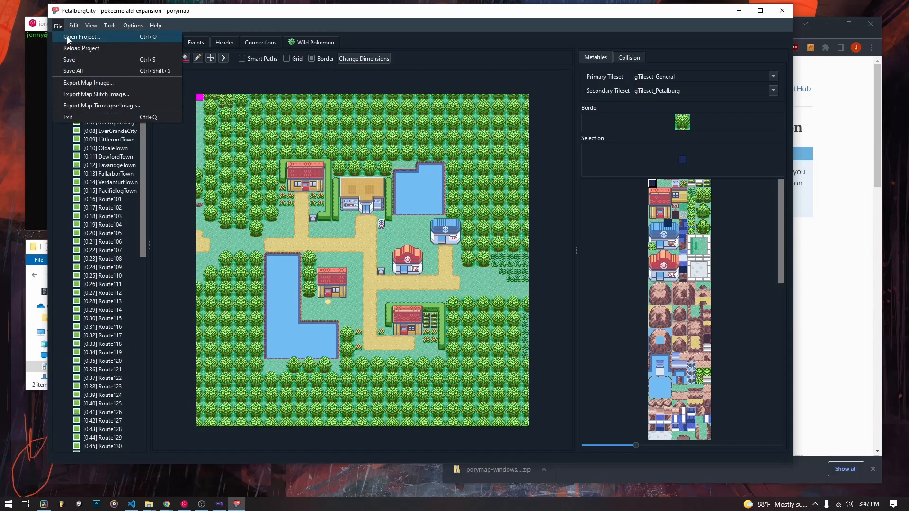
{"action": "left_click", "coordinate": [69, 37]}
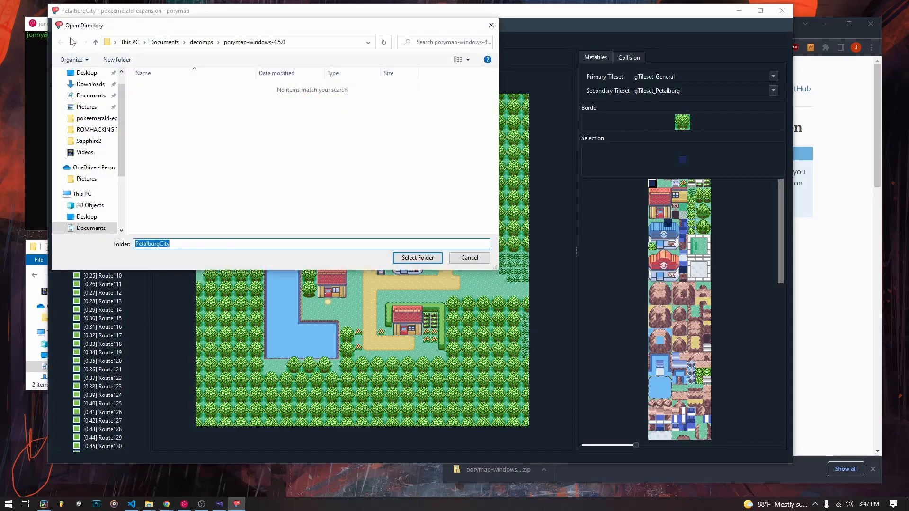
{"action": "left_click", "coordinate": [97, 96]}
{"action": "double_click", "coordinate": [156, 107]}
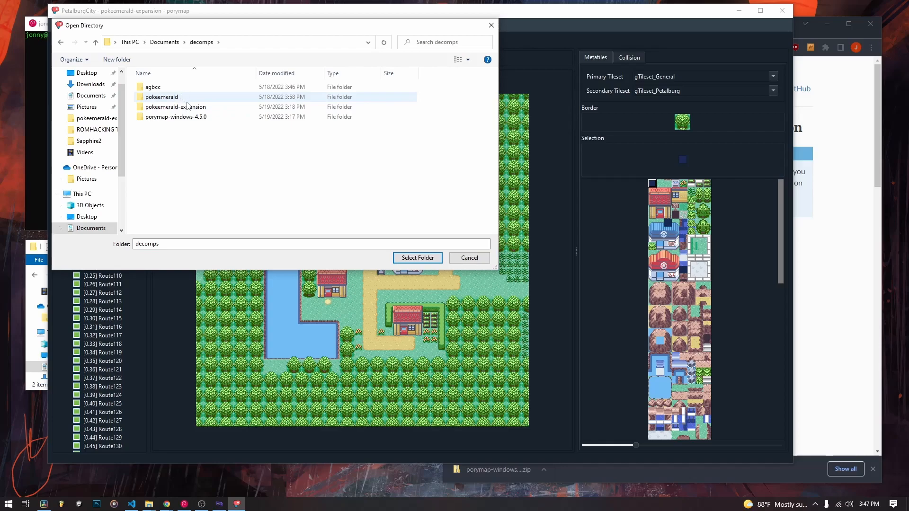
{"action": "left_click", "coordinate": [191, 109]}
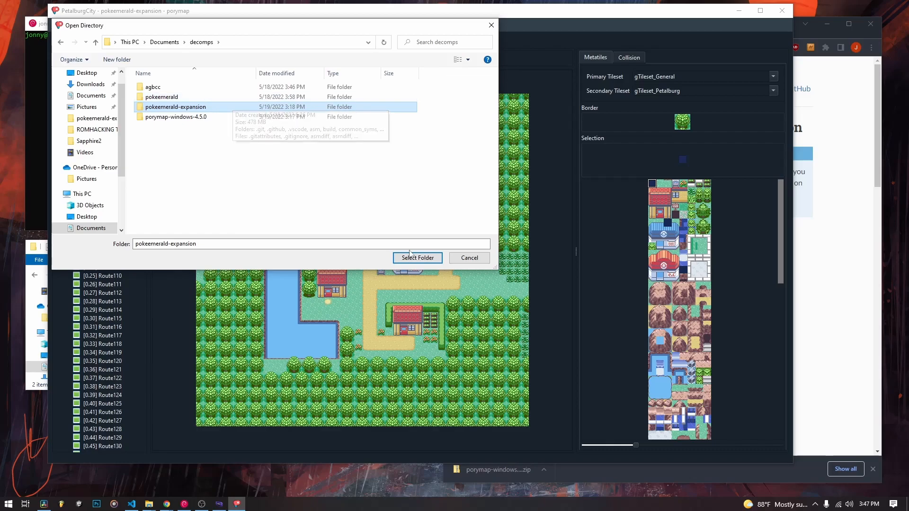
{"action": "left_click", "coordinate": [418, 258]}
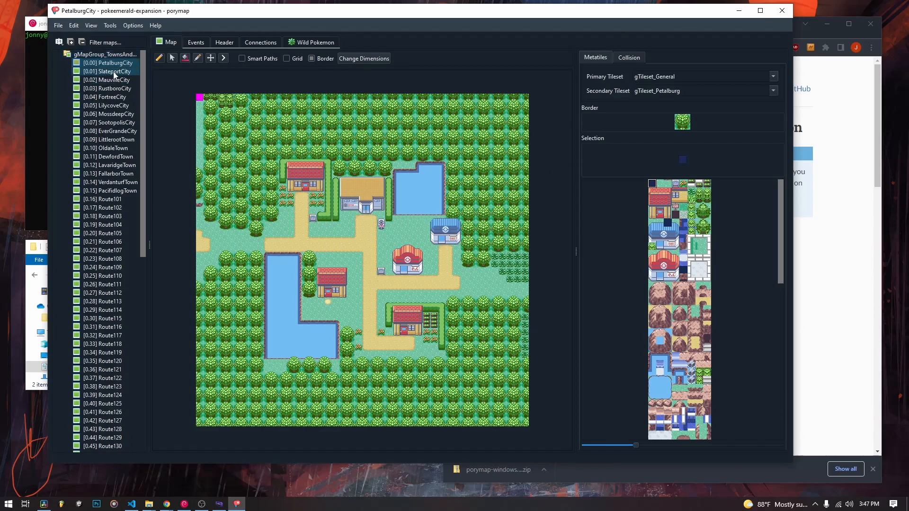
Collapse and re-expand the towns and routes map group, and open the RustboroCity map.
{"action": "double_click", "coordinate": [103, 55]}
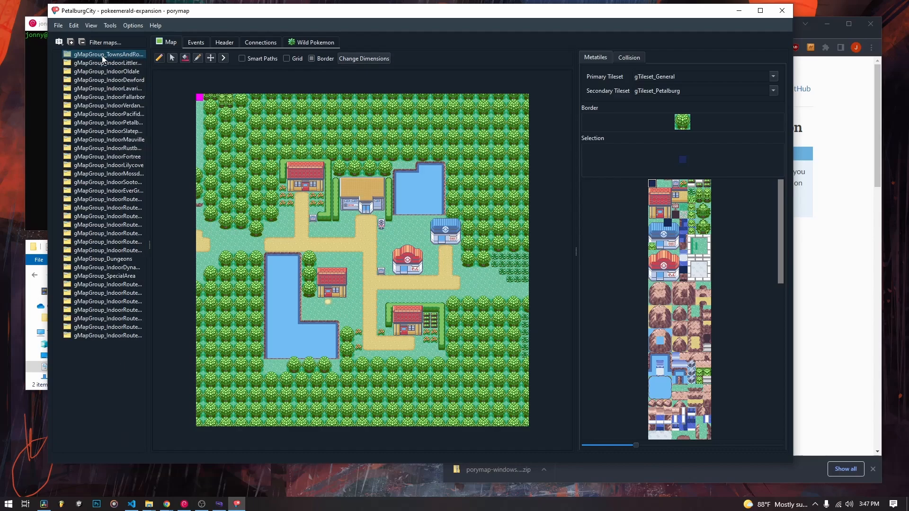
{"action": "double_click", "coordinate": [104, 57]}
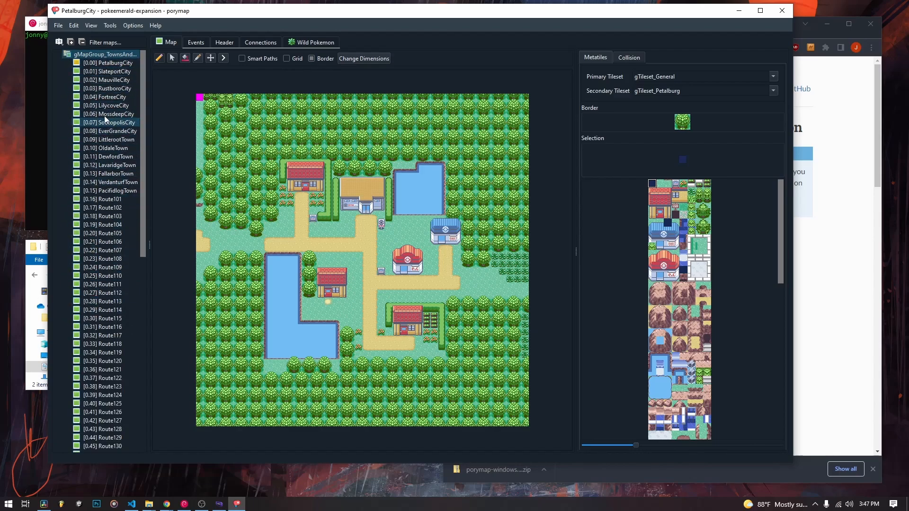
{"action": "left_click", "coordinate": [110, 89]}
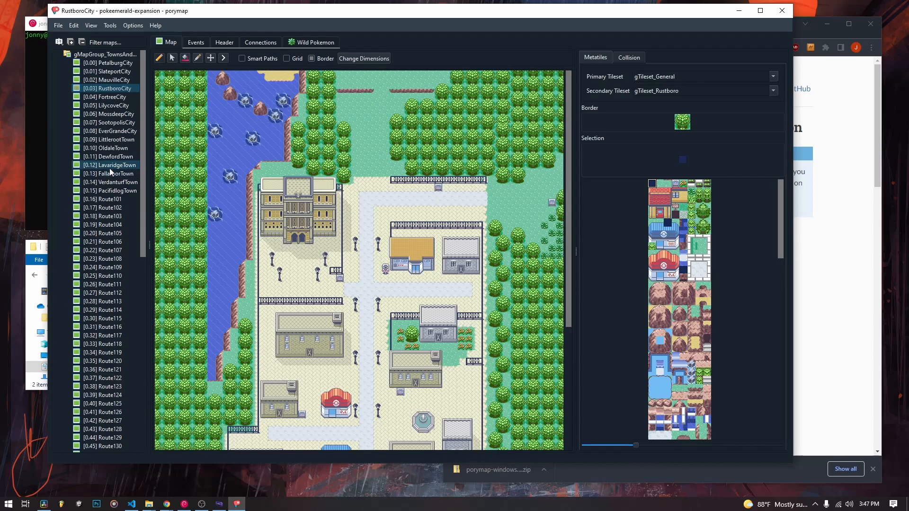
Open the LavaridgeTown and Route109 maps for viewing, and collapse the towns and routes map group.
{"action": "left_click", "coordinate": [110, 166]}
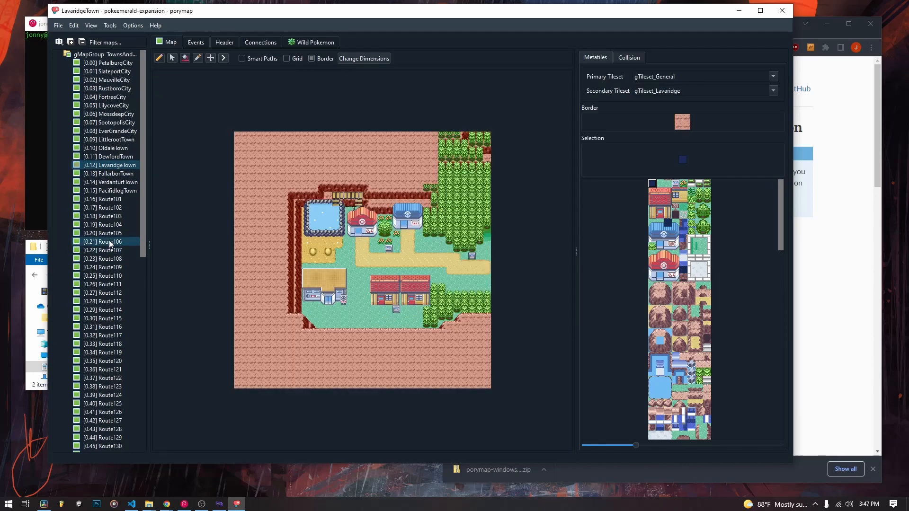
{"action": "left_click", "coordinate": [109, 242]}
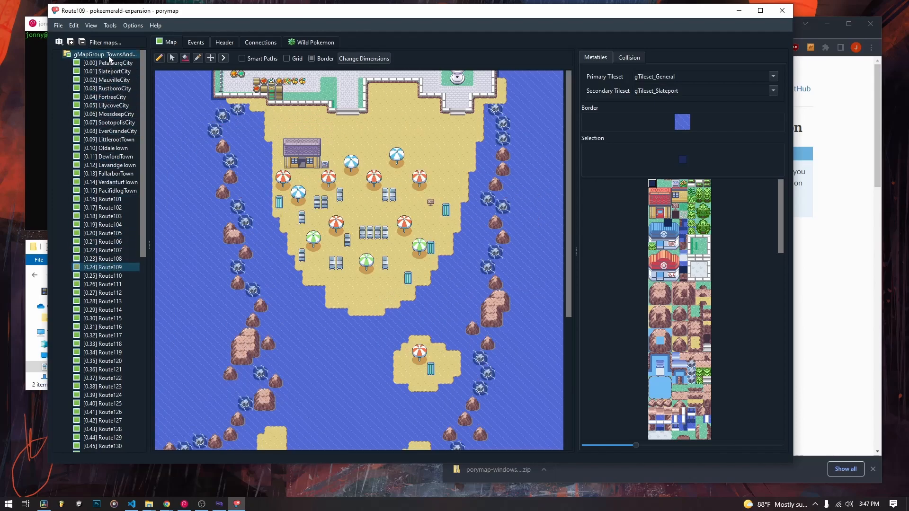
{"action": "double_click", "coordinate": [109, 55]}
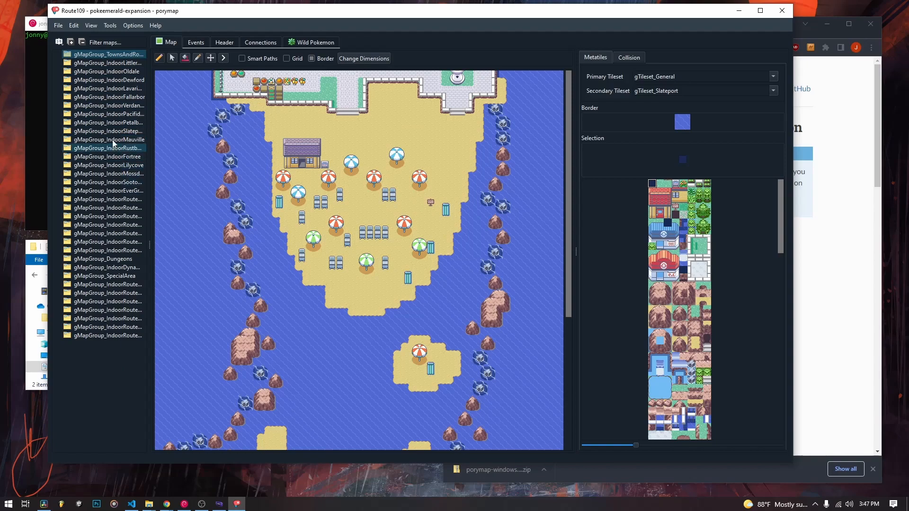
Open the indoor map LittlerootTown_BrendansHouse_2F, place the pink table metatiles on the blue rug, and save the map.
{"action": "double_click", "coordinate": [121, 64]}
{"action": "double_click", "coordinate": [113, 80]}
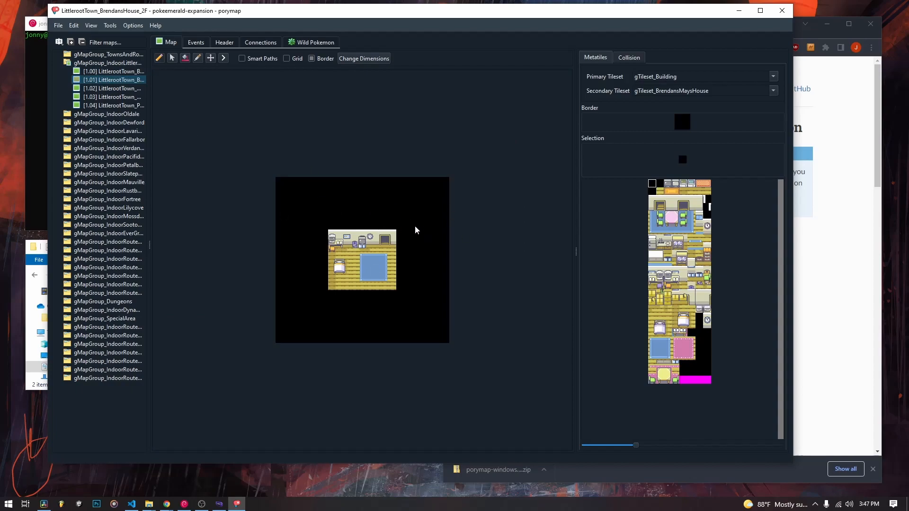
{"action": "left_click", "coordinate": [670, 218]}
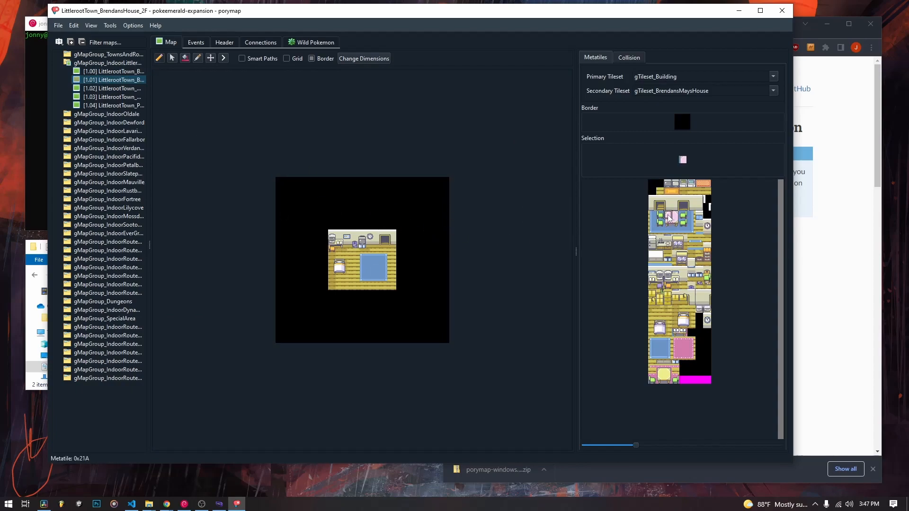
{"action": "left_click", "coordinate": [370, 264]}
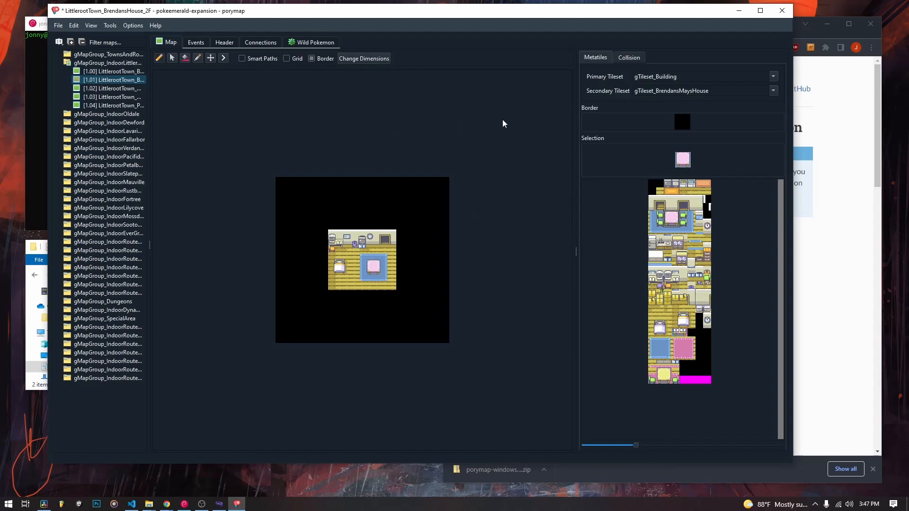
{"action": "key", "text": "ctrl+s"}
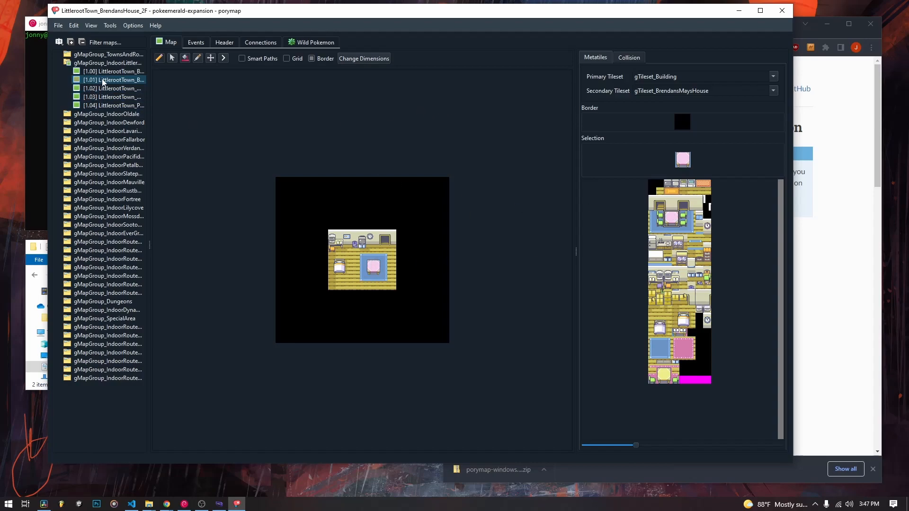
Swap the indoor Littleroot group for gMapGroup_Dungeons and view the CaveOfOrigin_UnusedRubySapphireMap1, ShoalCave_HighTideEntranceRoom and AbandonedShip_Rooms2_1F maps.
{"action": "double_click", "coordinate": [108, 62]}
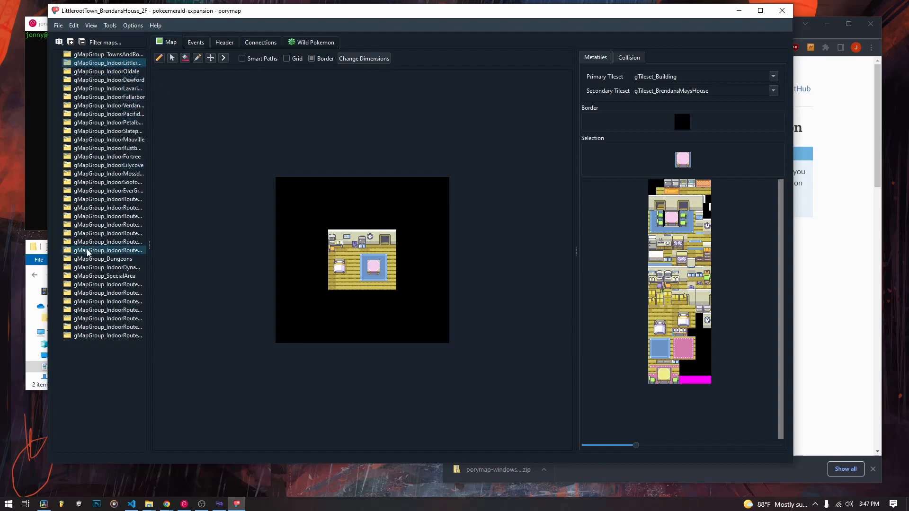
{"action": "double_click", "coordinate": [106, 259]}
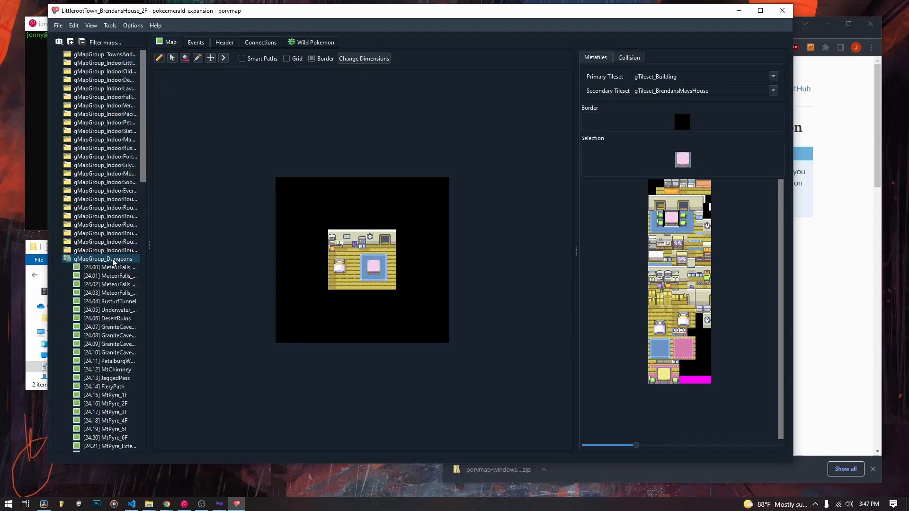
{"action": "scroll", "coordinate": [114, 321], "scroll_direction": "down", "scroll_amount": 15}
{"action": "scroll", "coordinate": [114, 321], "scroll_direction": "down", "scroll_amount": 13}
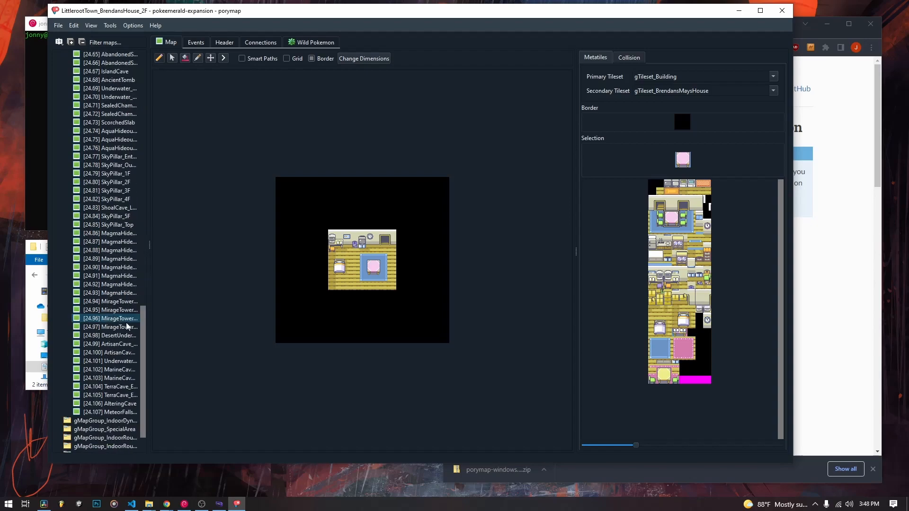
{"action": "left_click_drag", "start_coordinate": [144, 378], "coordinate": [148, 252]}
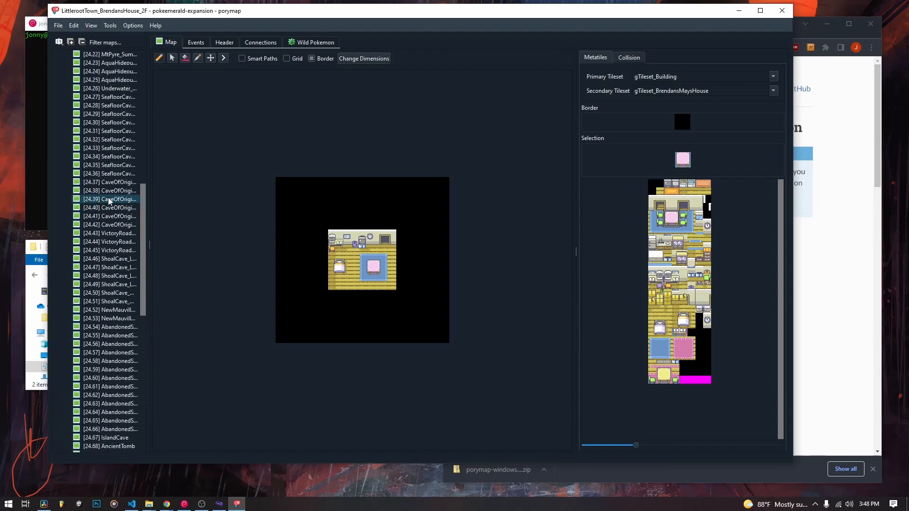
{"action": "double_click", "coordinate": [113, 200]}
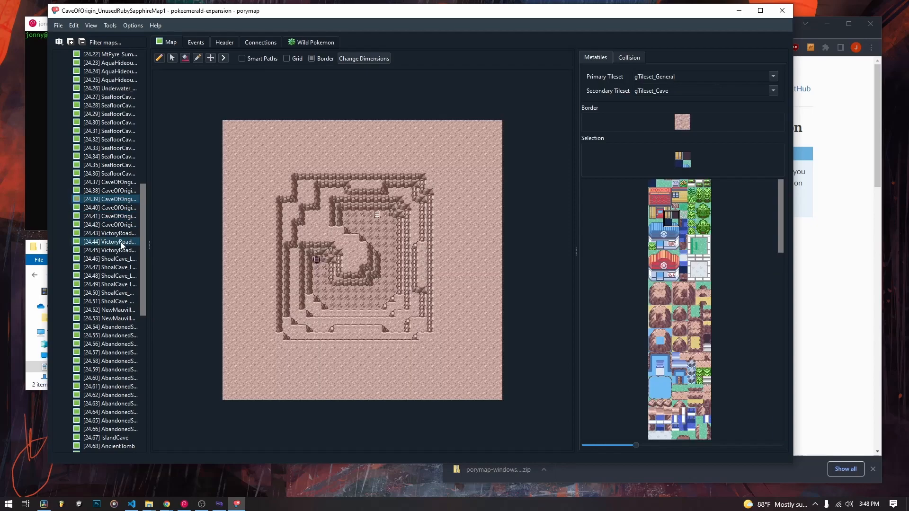
{"action": "double_click", "coordinate": [123, 293]}
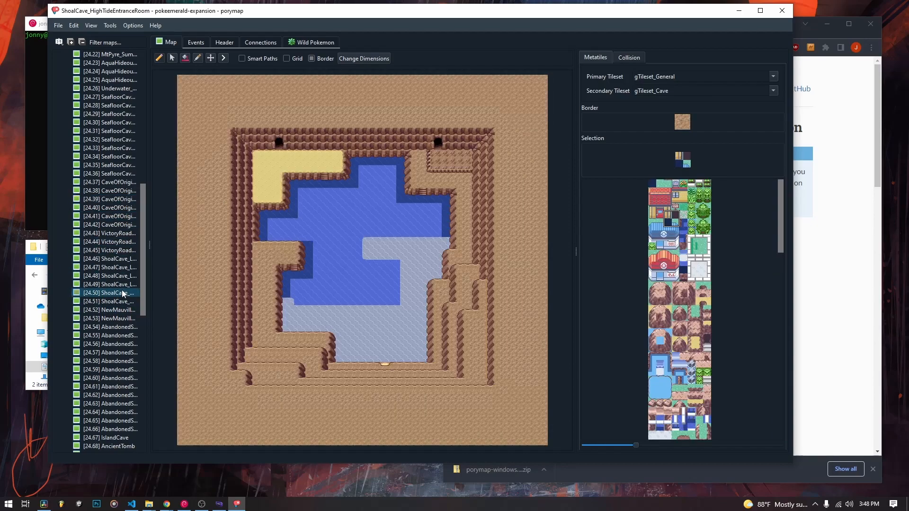
{"action": "double_click", "coordinate": [124, 394]}
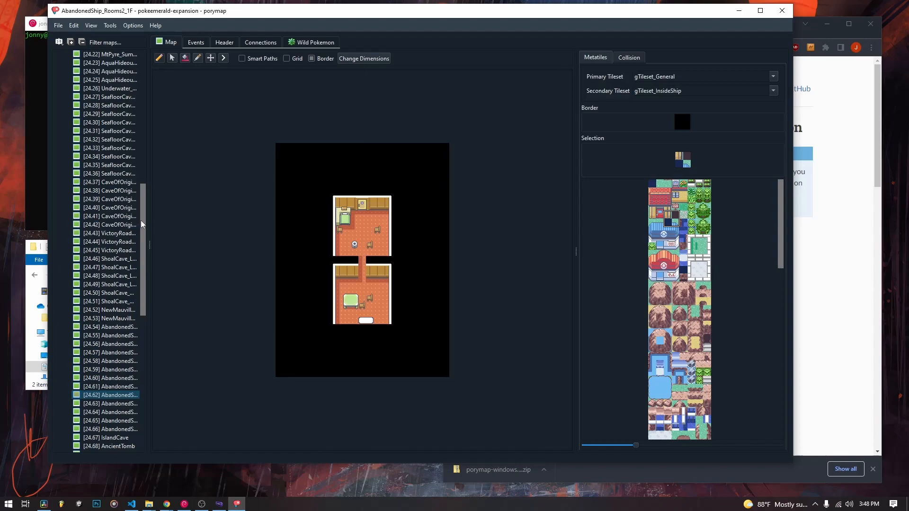
Collapse the dungeons group and open the LittlerootTown map from the towns and routes group.
{"action": "left_click_drag", "start_coordinate": [141, 221], "coordinate": [136, 142]}
{"action": "scroll", "coordinate": [93, 167], "scroll_direction": "up", "scroll_amount": 3}
{"action": "double_click", "coordinate": [92, 168]}
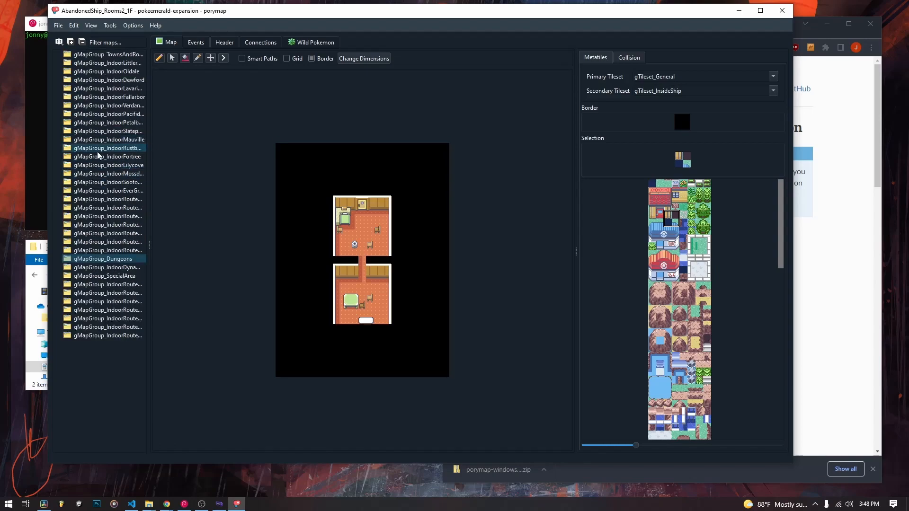
{"action": "double_click", "coordinate": [105, 54]}
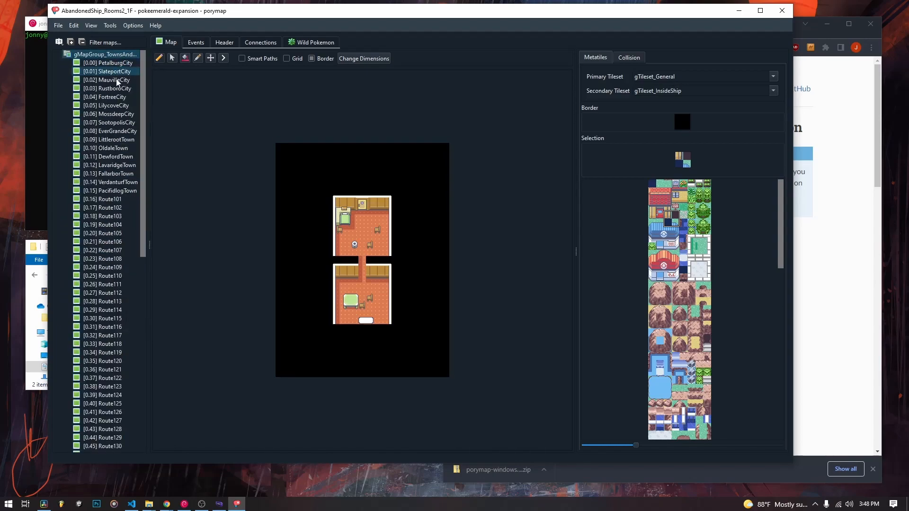
{"action": "double_click", "coordinate": [124, 140]}
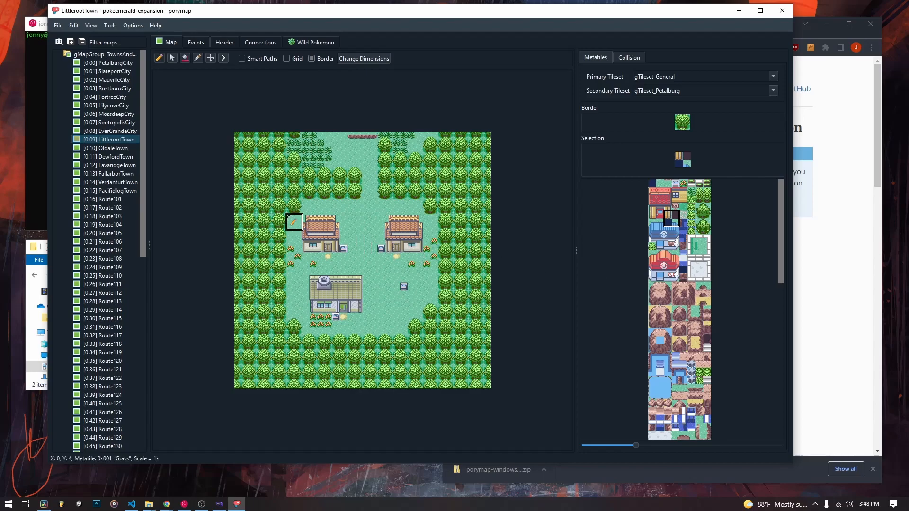
Paint the Grass metatile 0x001 over one flower southeast of the eastern house, and undo the stray grass painted on that house.
{"action": "left_click_drag", "start_coordinate": [780, 232], "coordinate": [781, 208]}
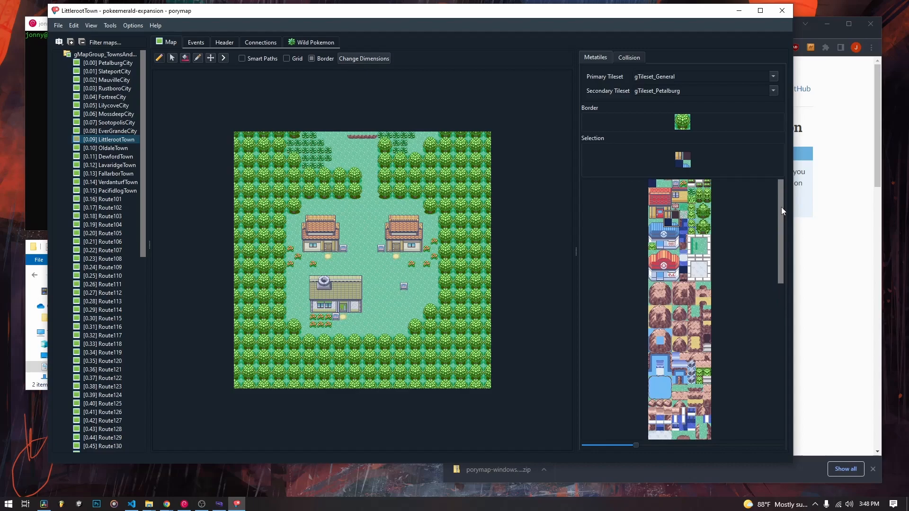
{"action": "left_click", "coordinate": [660, 183]}
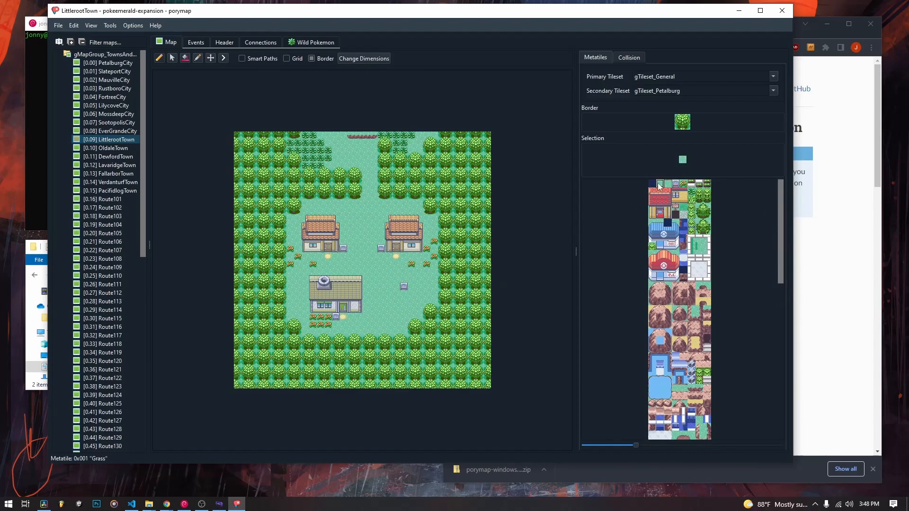
{"action": "left_click", "coordinate": [418, 265]}
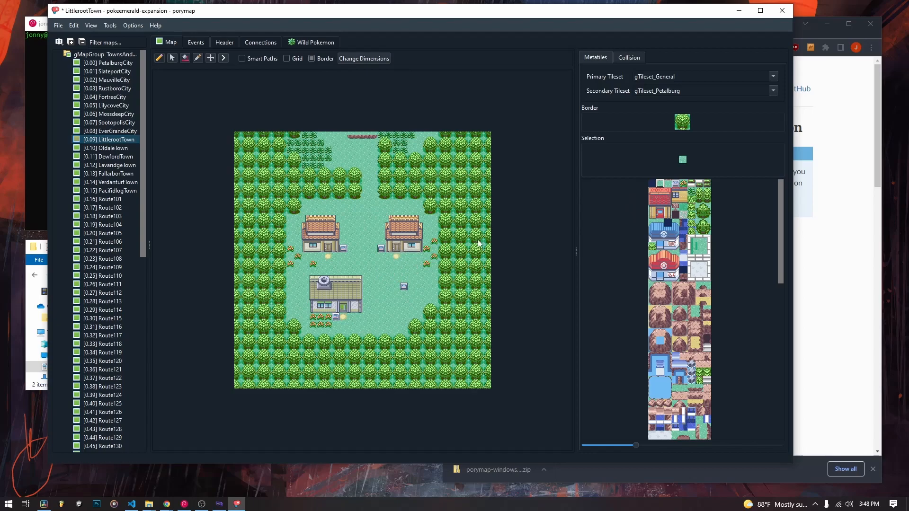
{"action": "left_click", "coordinate": [404, 226]}
{"action": "key", "text": "ctrl+z"}
Try gTileset_Mauville as LittlerootTown's secondary tileset, look through its metatiles, and restore gTileset_Petalburg.
{"action": "left_click_drag", "start_coordinate": [783, 220], "coordinate": [764, 399]}
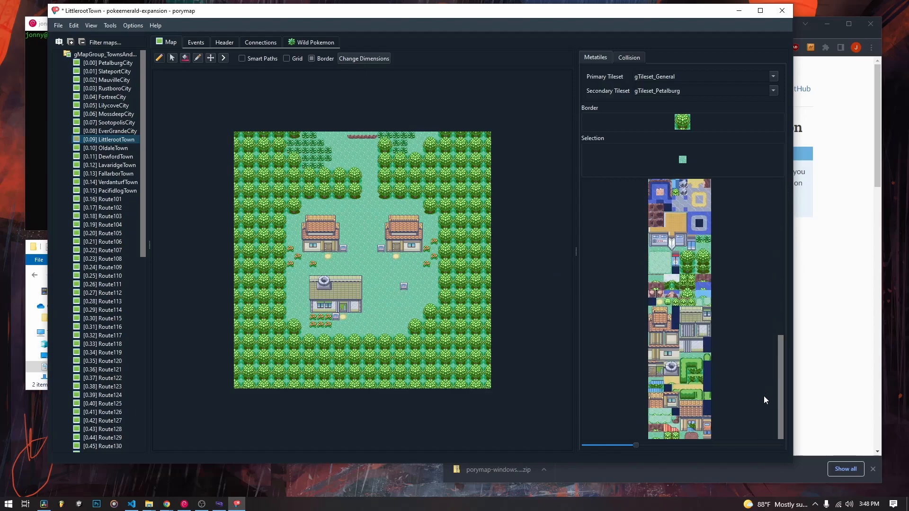
{"action": "key", "text": "ctrl+s"}
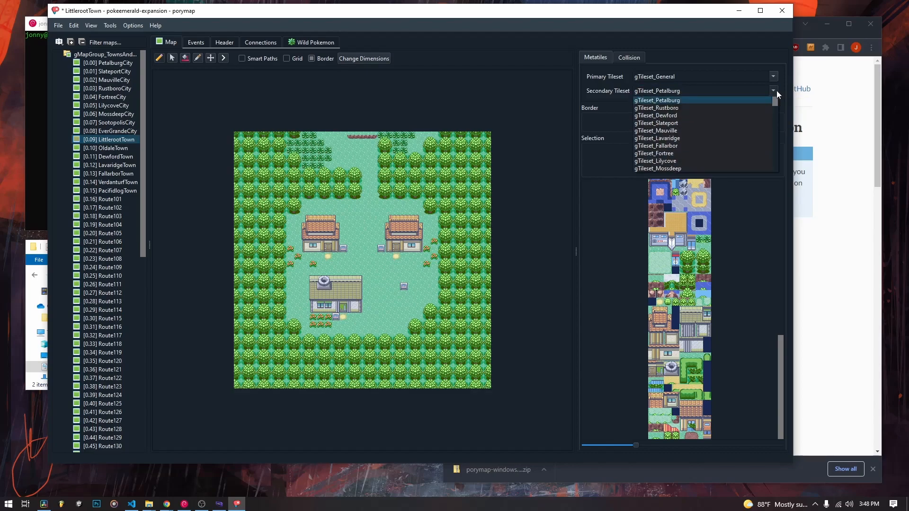
{"action": "left_click", "coordinate": [673, 131]}
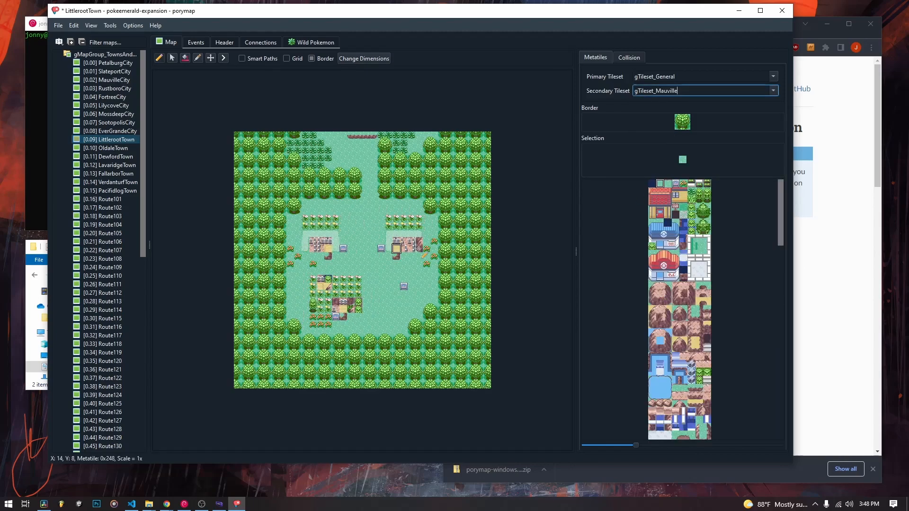
{"action": "left_click_drag", "start_coordinate": [781, 218], "coordinate": [783, 415]}
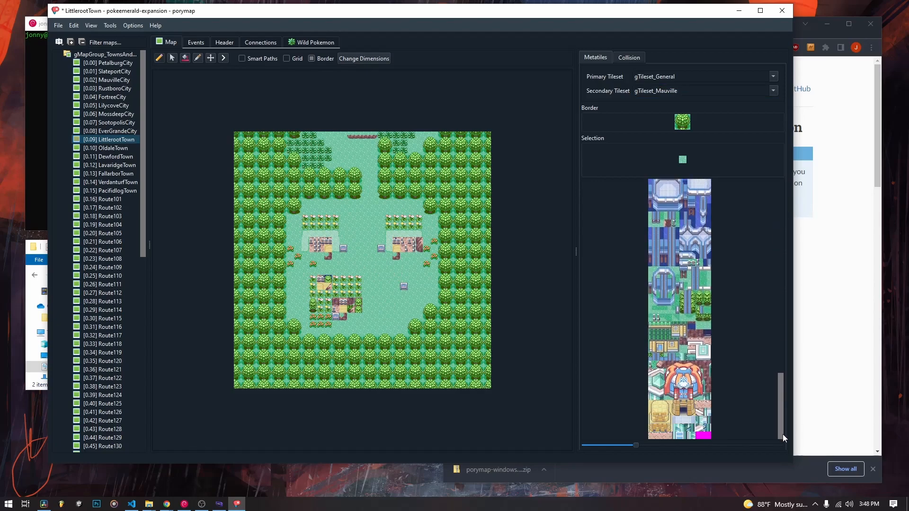
{"action": "left_click_drag", "start_coordinate": [780, 400], "coordinate": [763, 132]}
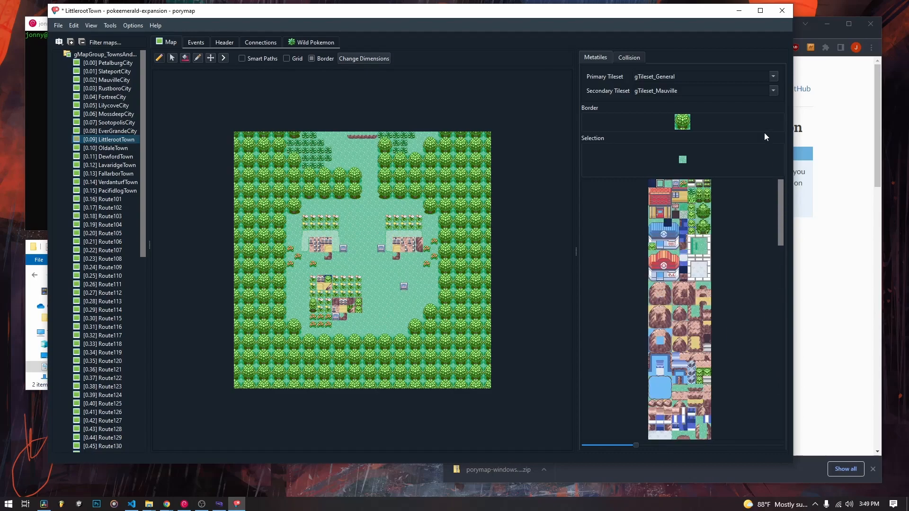
{"action": "left_click", "coordinate": [773, 91]}
{"action": "left_click", "coordinate": [691, 101]}
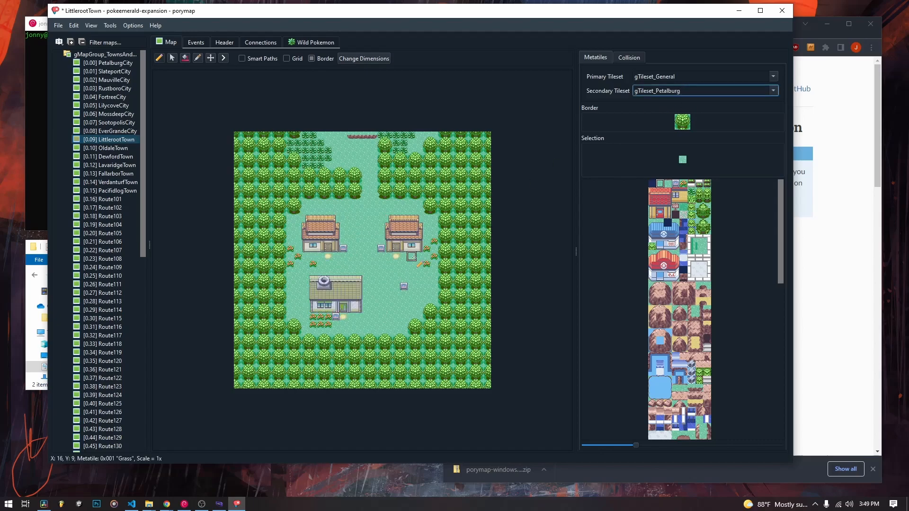
{"action": "key", "text": "ctrl+s"}
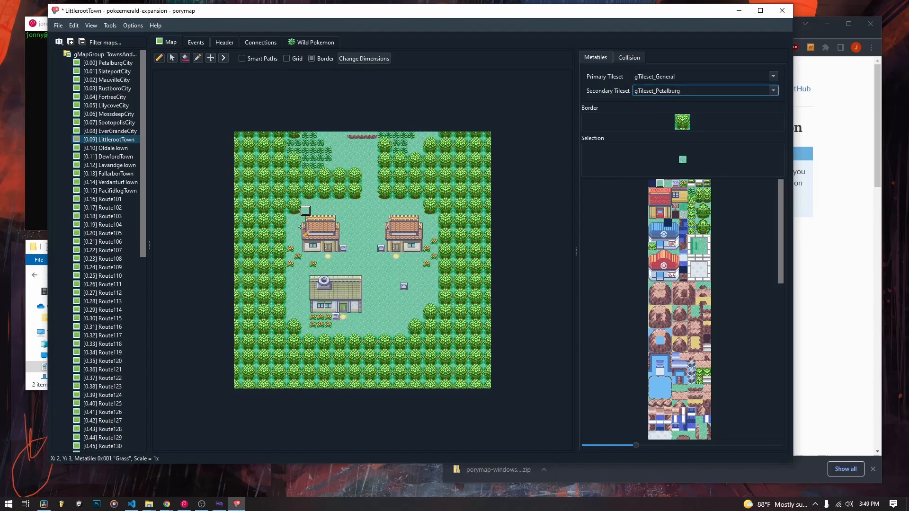
Set the LittlerootTown map width to 40 and flood-fill the added empty area with the grass metatile.
{"action": "left_click", "coordinate": [350, 59]}
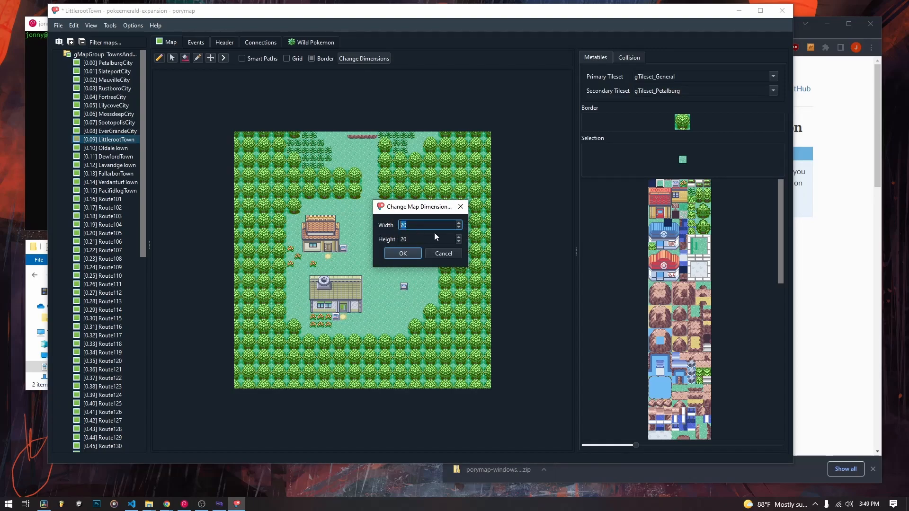
{"action": "type", "text": "40"}
{"action": "key", "text": "Return"}
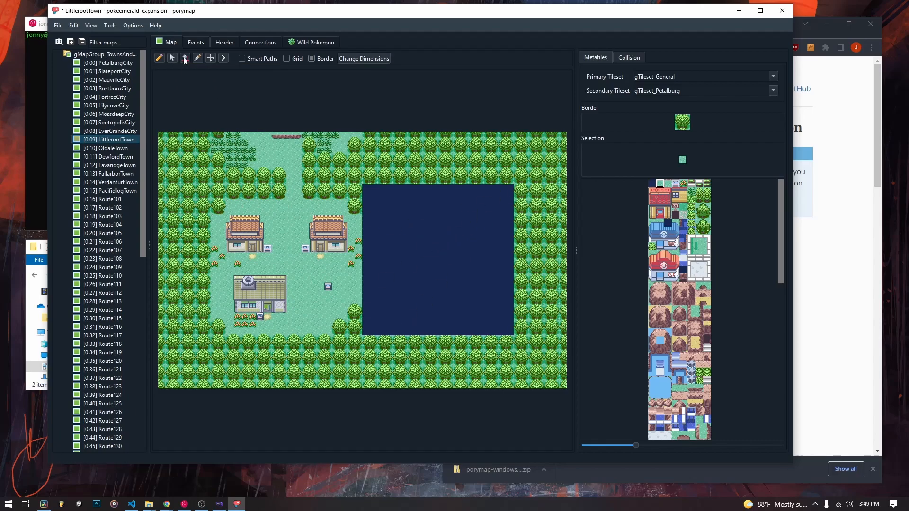
{"action": "key", "text": "ctrl+s"}
{"action": "left_click", "coordinate": [450, 227]}
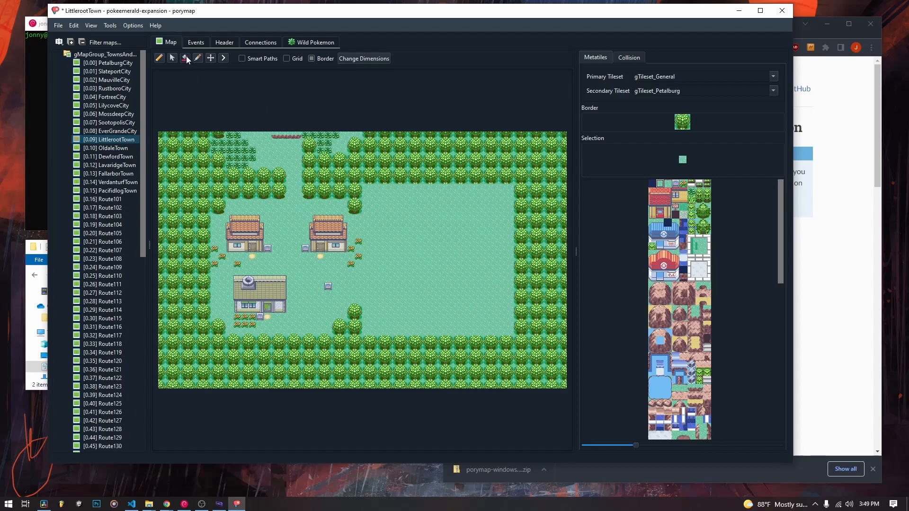
{"action": "left_click", "coordinate": [160, 58]}
Turn the map border display off and on twice to compare LittlerootTown with and without its border.
{"action": "left_click", "coordinate": [311, 58]}
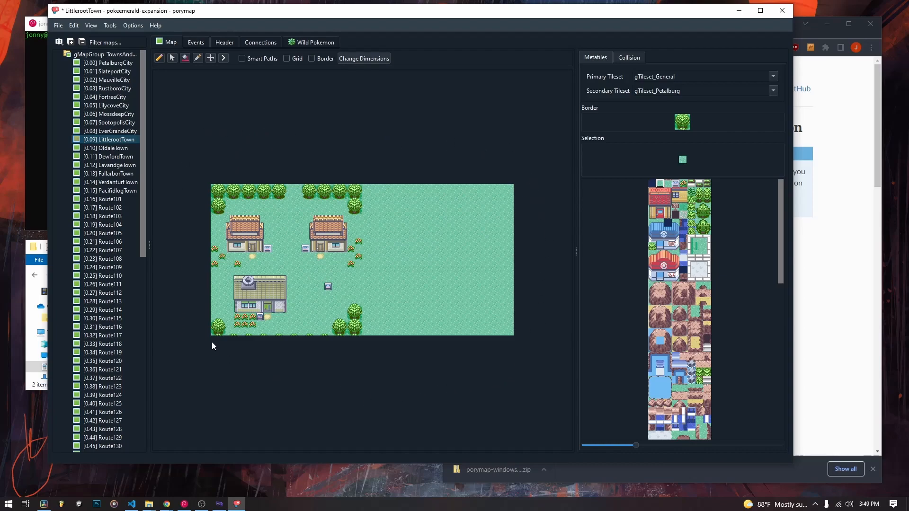
{"action": "left_click", "coordinate": [312, 58]}
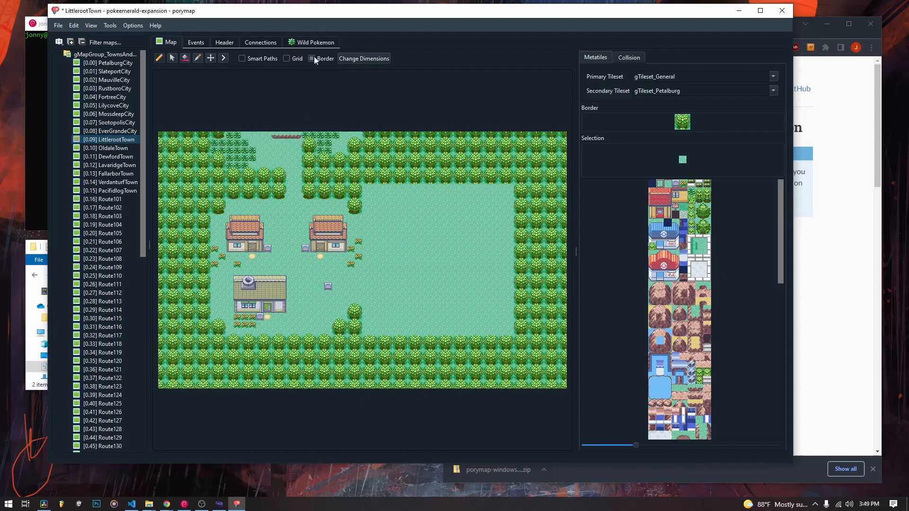
{"action": "left_click", "coordinate": [314, 57]}
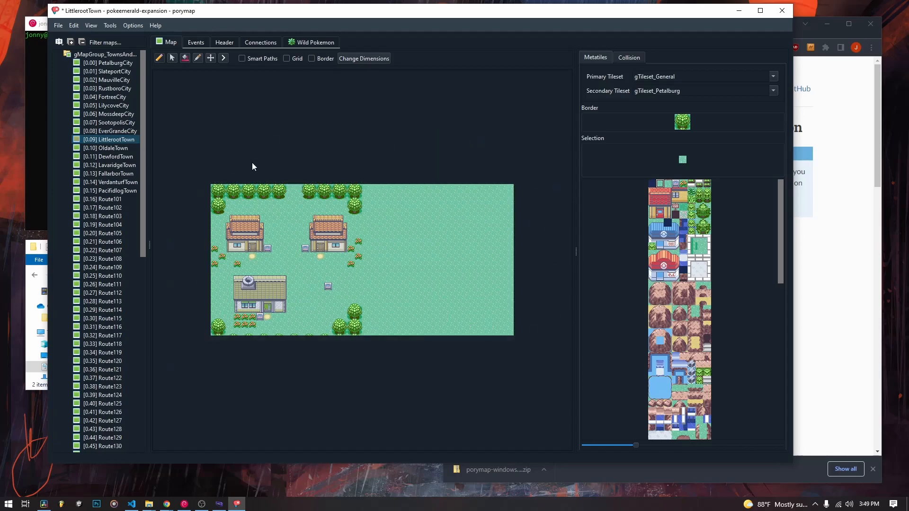
{"action": "left_click", "coordinate": [311, 58]}
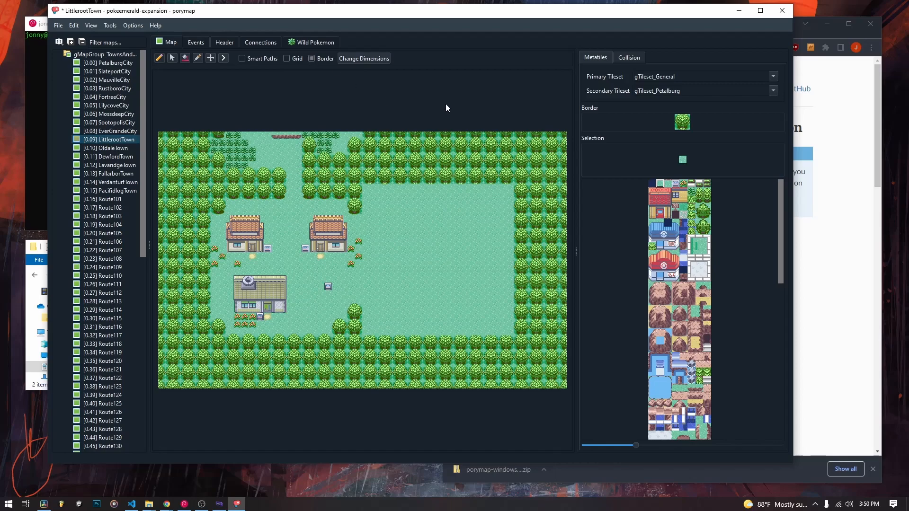
Replace the two lower metatiles of LittlerootTown's border pattern with grass.
{"action": "left_click", "coordinate": [678, 127]}
{"action": "left_click", "coordinate": [685, 126]}
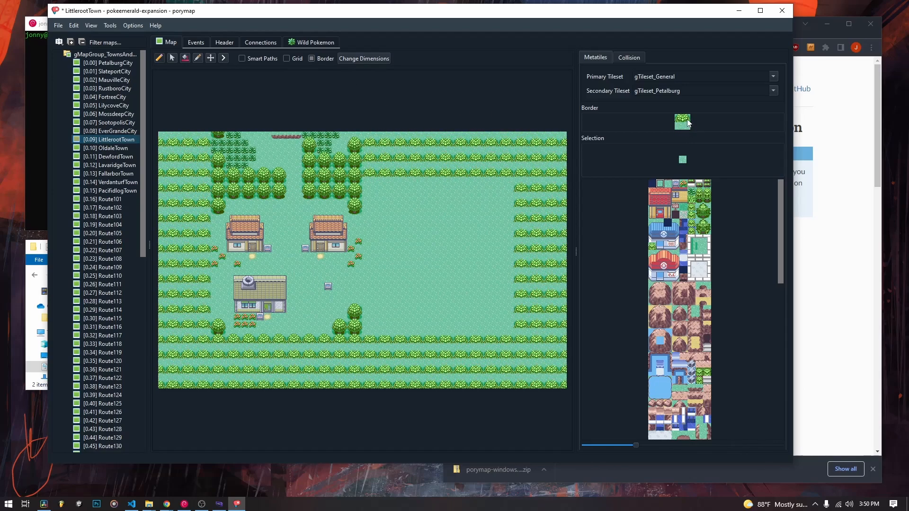
Try plain grass and two other tree styles as LittlerootTown's border pattern, and undo the changes to restore the original tree border.
{"action": "left_click", "coordinate": [686, 118]}
{"action": "left_click", "coordinate": [677, 119]}
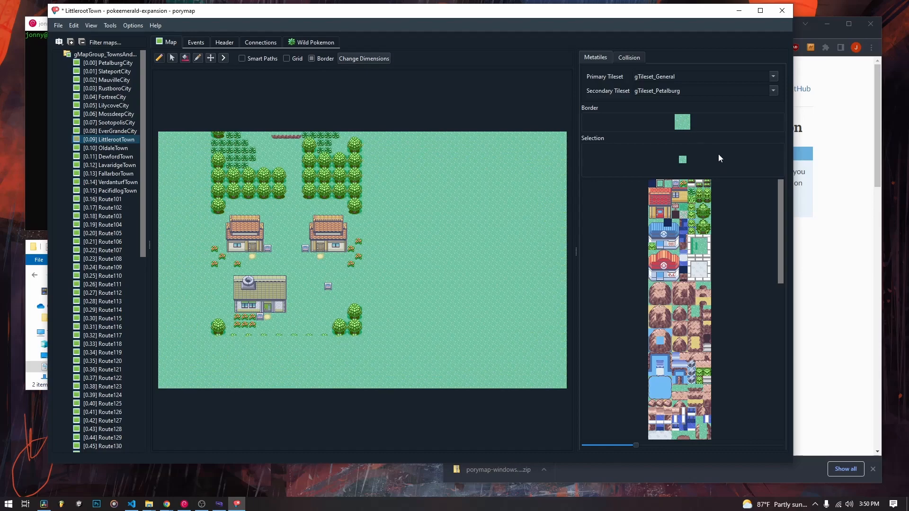
{"action": "left_click", "coordinate": [702, 210]}
{"action": "left_click", "coordinate": [681, 122]}
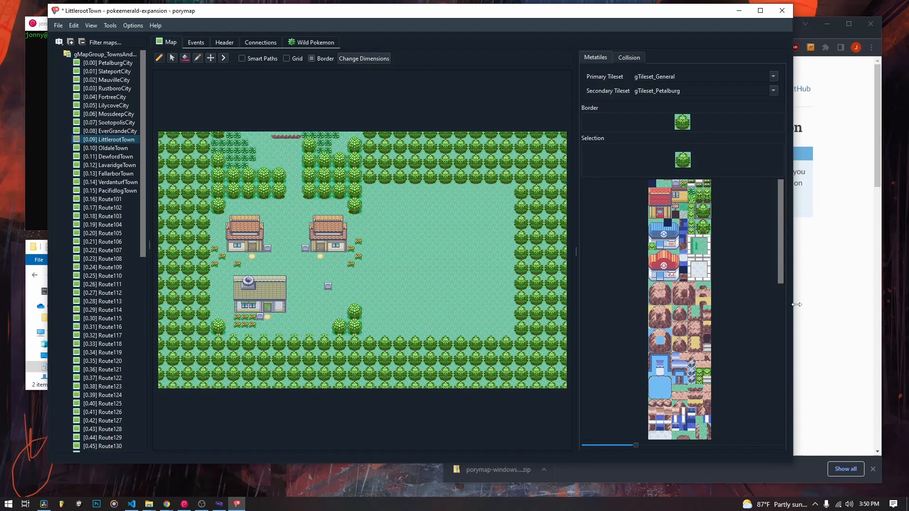
{"action": "left_click", "coordinate": [703, 227]}
{"action": "left_click", "coordinate": [684, 123]}
{"action": "left_click", "coordinate": [680, 122]}
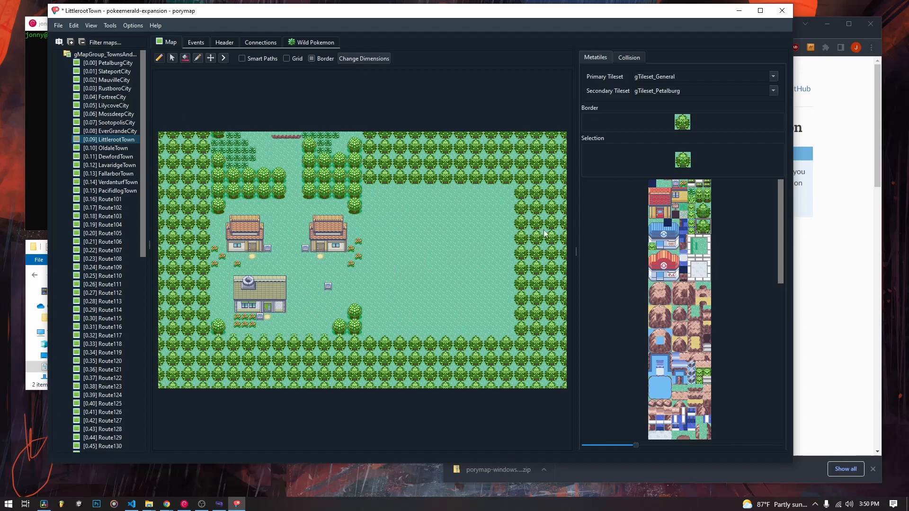
{"action": "key", "text": "ctrl+z"}
{"action": "key", "text": "ctrl+y"}
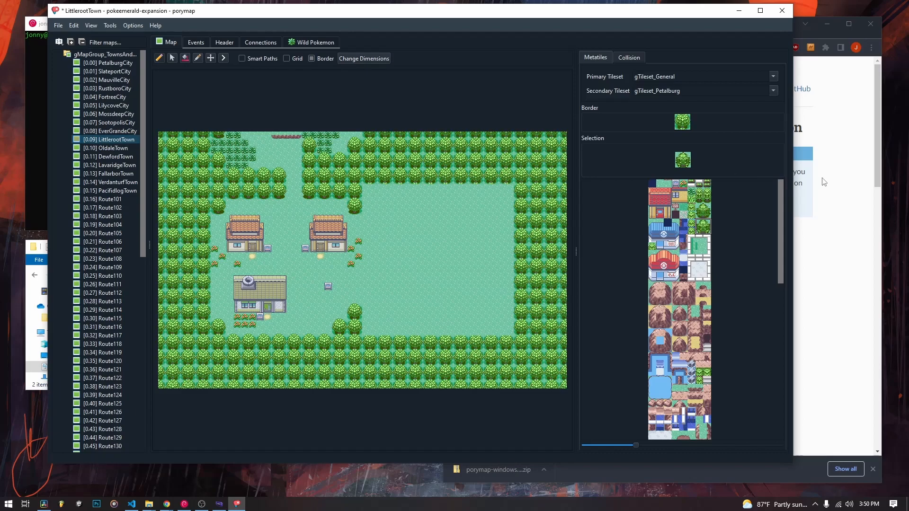
Look through the metatile palette for the tree pieces, sampling a tree-base metatile and a grass metatile from the map.
{"action": "left_click_drag", "start_coordinate": [779, 217], "coordinate": [771, 357]}
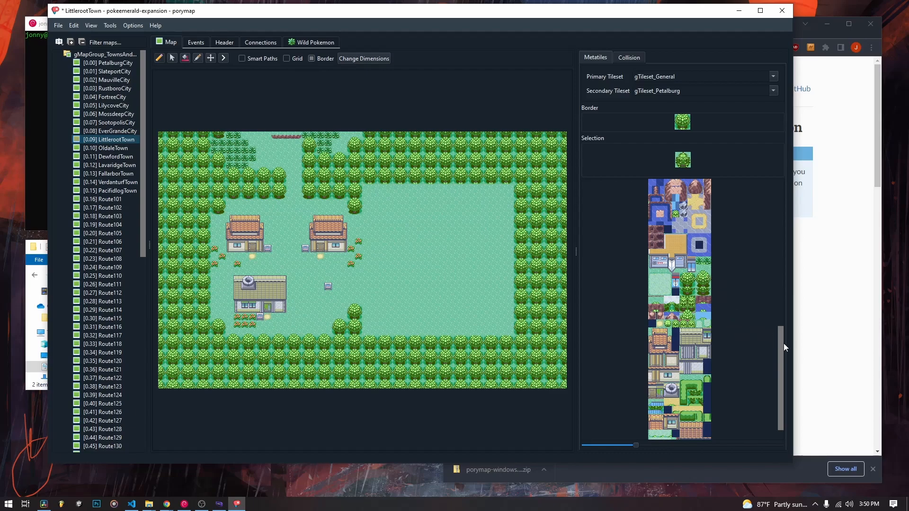
{"action": "left_click_drag", "start_coordinate": [778, 341], "coordinate": [780, 360]}
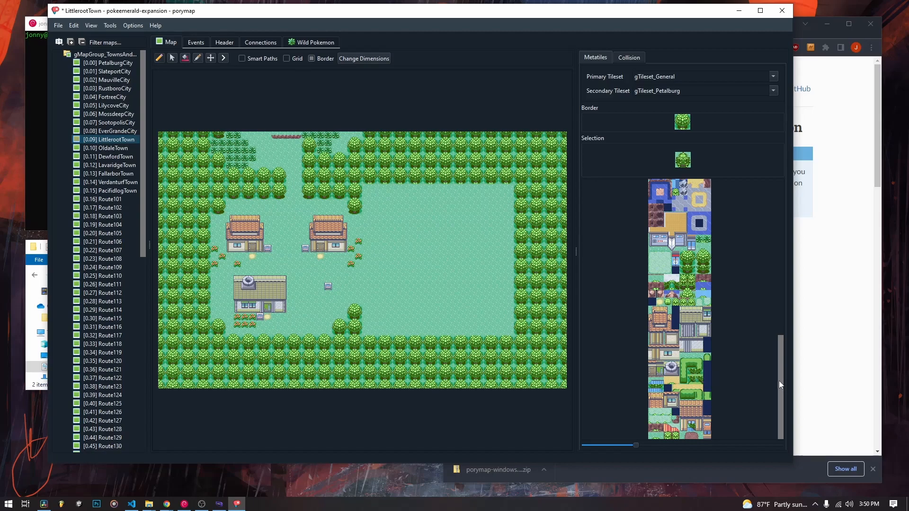
{"action": "left_click_drag", "start_coordinate": [779, 379], "coordinate": [778, 366]}
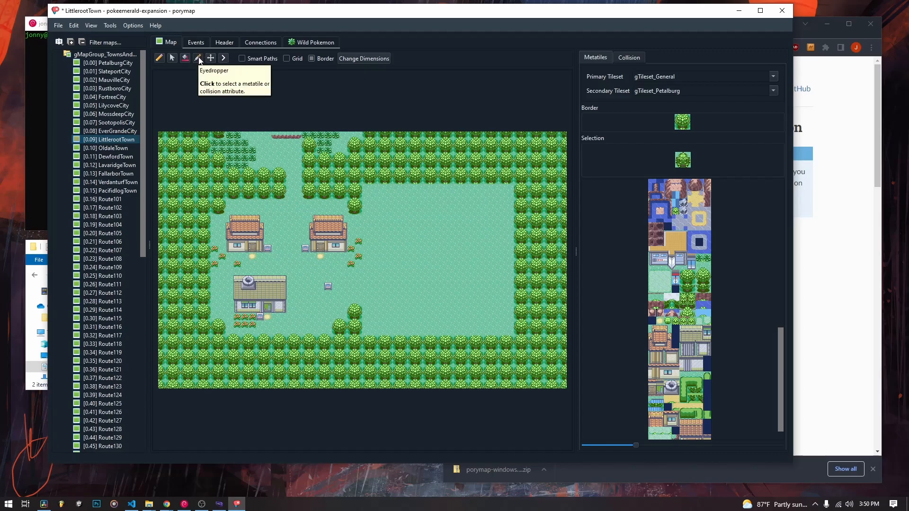
{"action": "right_click", "coordinate": [261, 194]}
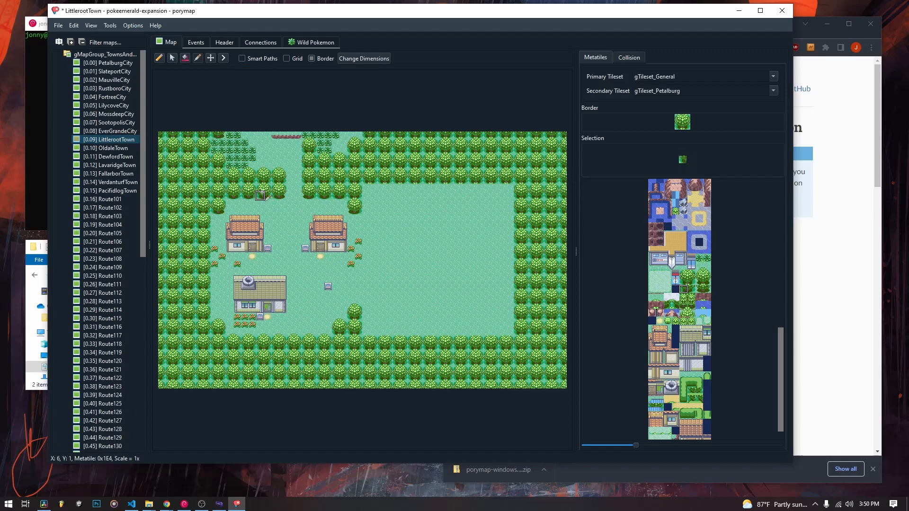
{"action": "left_click_drag", "start_coordinate": [684, 291], "coordinate": [689, 293]}
{"action": "key", "text": "ctrl+s"}
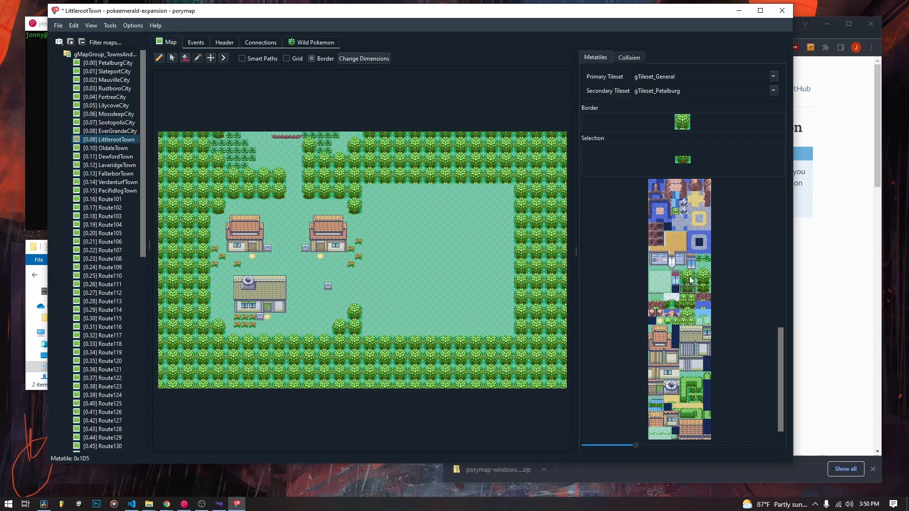
{"action": "right_click", "coordinate": [510, 201]}
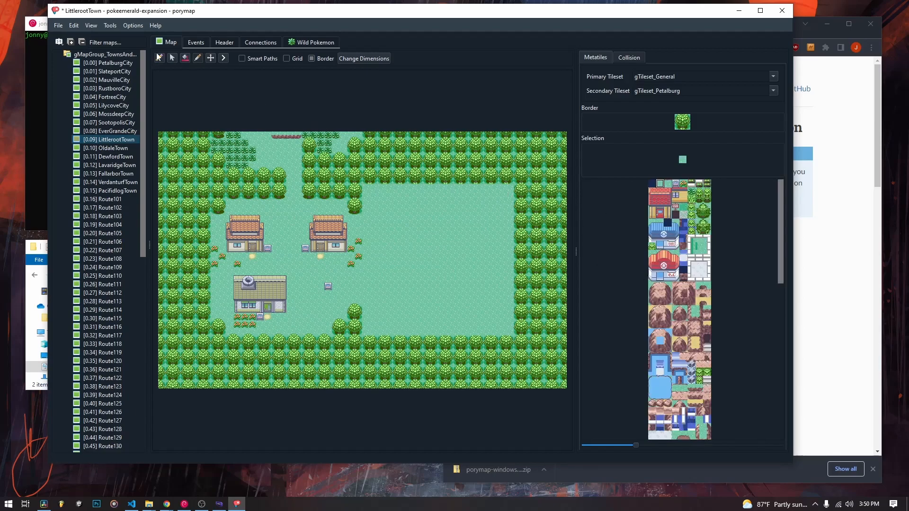
{"action": "key", "text": "ctrl+s"}
Paint a row of the paired tree-base metatiles along row Y 1 of LittlerootTown's added eastern area, up to the map edge.
{"action": "right_click", "coordinate": [257, 196]}
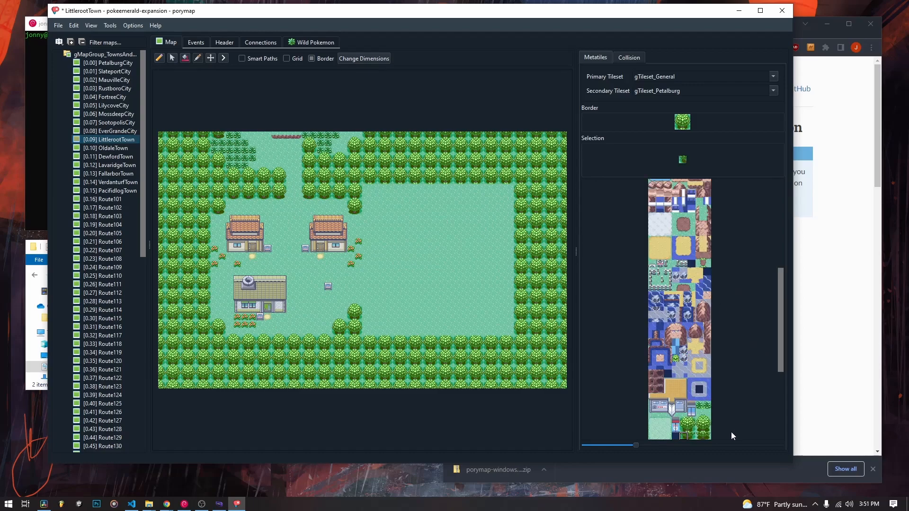
{"action": "left_click_drag", "start_coordinate": [780, 341], "coordinate": [780, 373]}
{"action": "left_click_drag", "start_coordinate": [682, 350], "coordinate": [688, 351]}
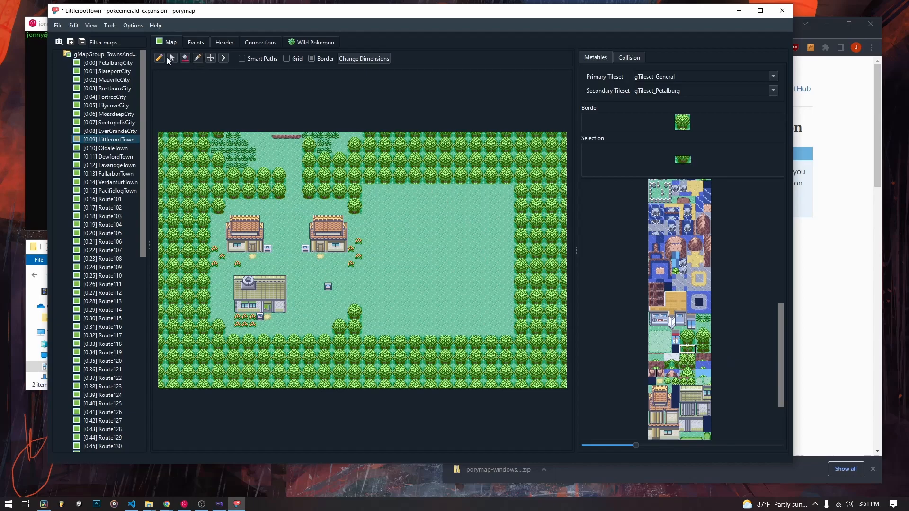
{"action": "left_click", "coordinate": [367, 195]}
{"action": "left_click", "coordinate": [382, 193]}
{"action": "left_click_drag", "start_coordinate": [389, 192], "coordinate": [444, 186]}
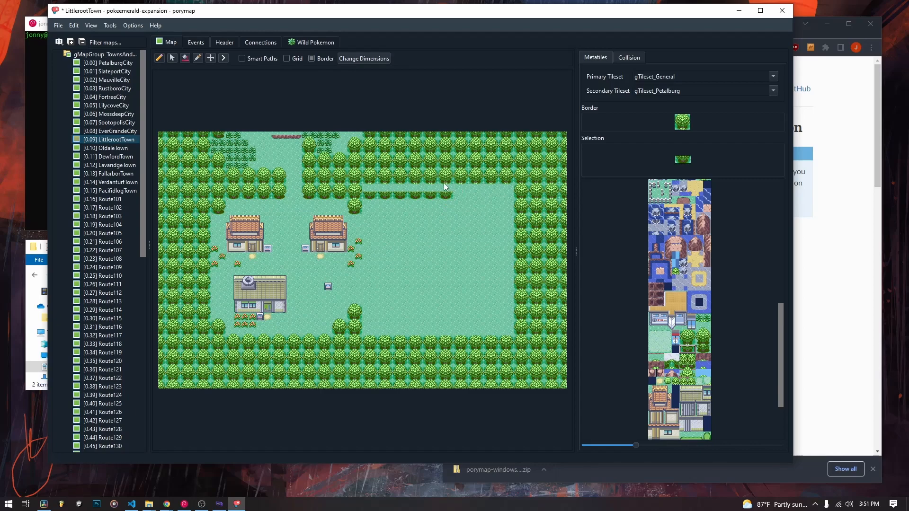
{"action": "left_click", "coordinate": [455, 194]}
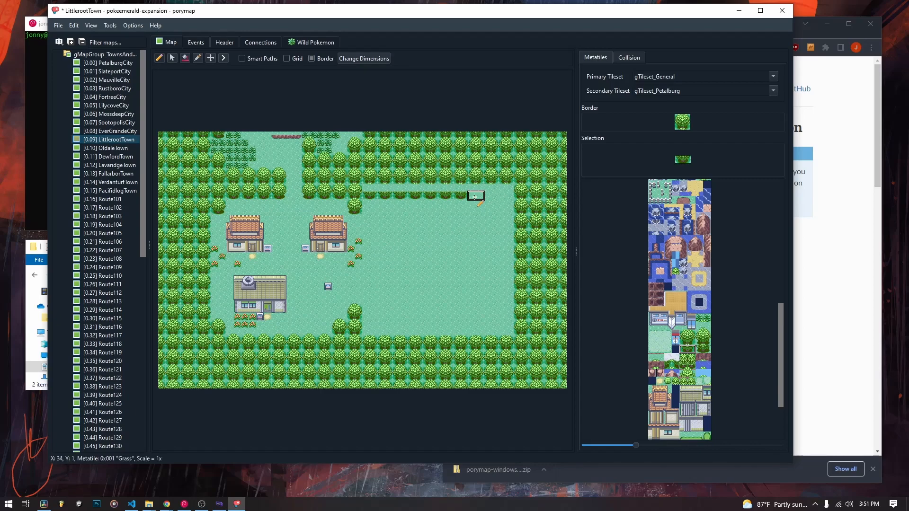
{"action": "left_click", "coordinate": [476, 197]}
{"action": "key", "text": "ctrl+z"}
{"action": "left_click", "coordinate": [474, 195]}
{"action": "left_click", "coordinate": [489, 195]}
{"action": "left_click", "coordinate": [502, 195]}
Paint the matching tree metatiles along row Y 0 above the new tree bases, and look at the related tall-grass tree variants.
{"action": "left_click_drag", "start_coordinate": [699, 334], "coordinate": [708, 335]}
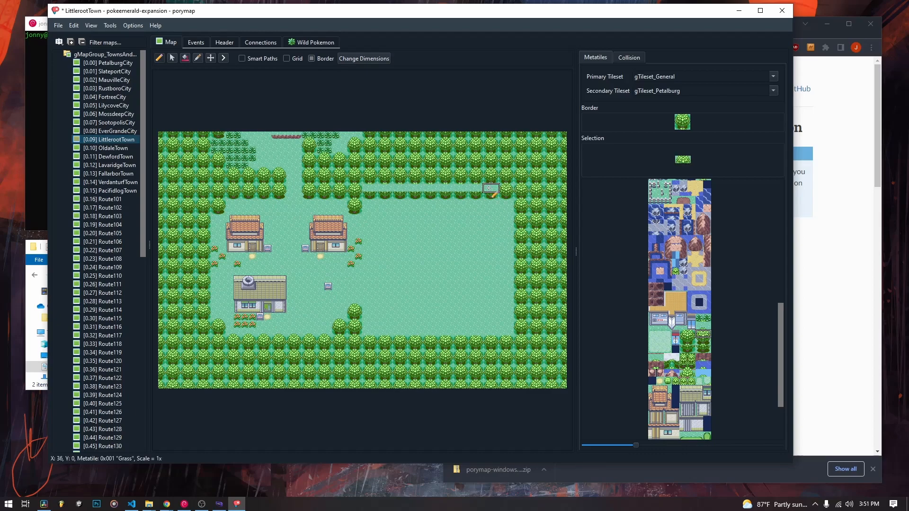
{"action": "left_click_drag", "start_coordinate": [471, 190], "coordinate": [370, 196]}
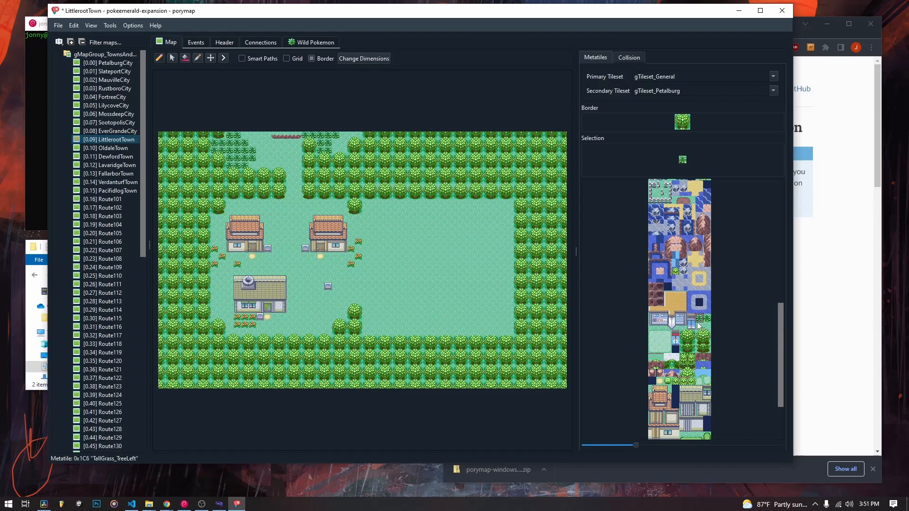
{"action": "left_click", "coordinate": [703, 326]}
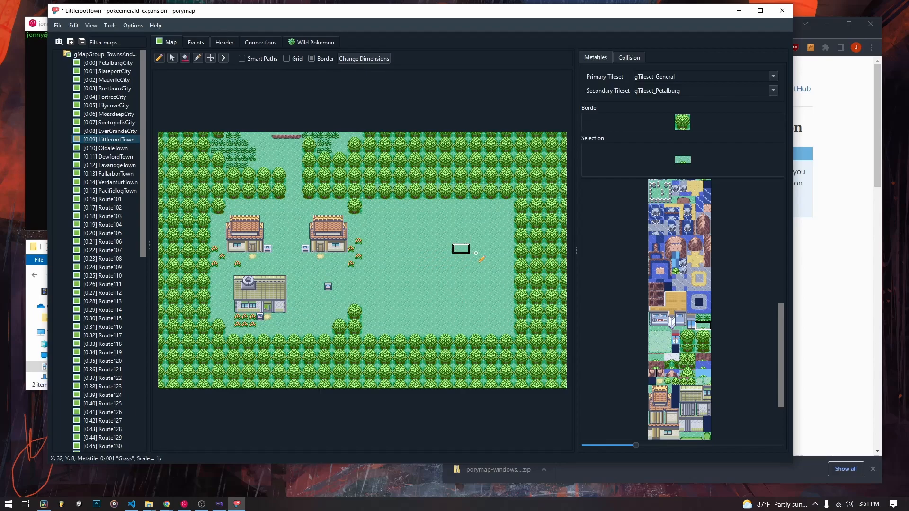
{"action": "left_click_drag", "start_coordinate": [780, 337], "coordinate": [780, 196]}
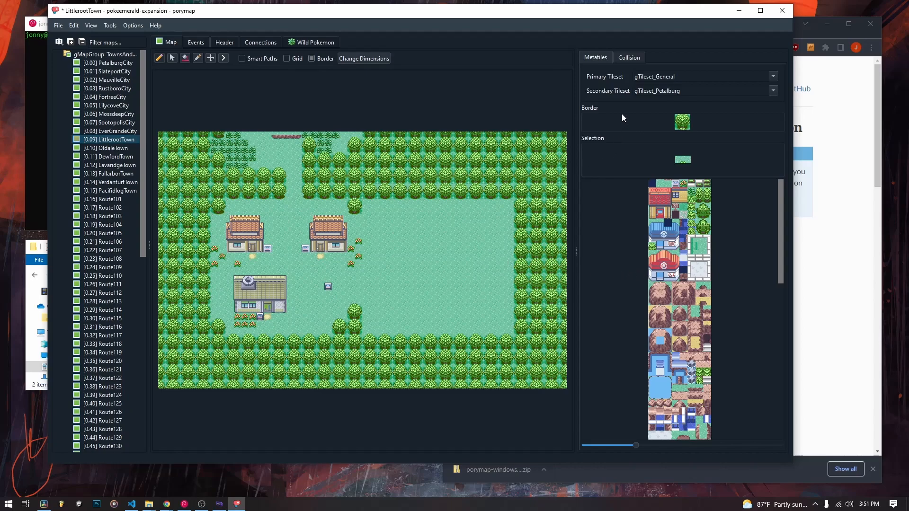
Display LittlerootTown's collision layer and compare it with the metatile view.
{"action": "left_click", "coordinate": [631, 58]}
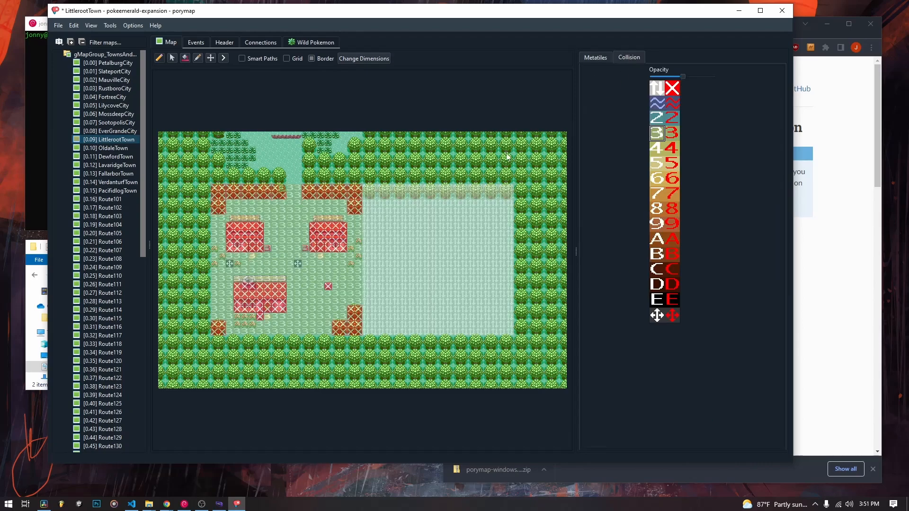
{"action": "left_click", "coordinate": [595, 57]}
{"action": "left_click", "coordinate": [637, 57]}
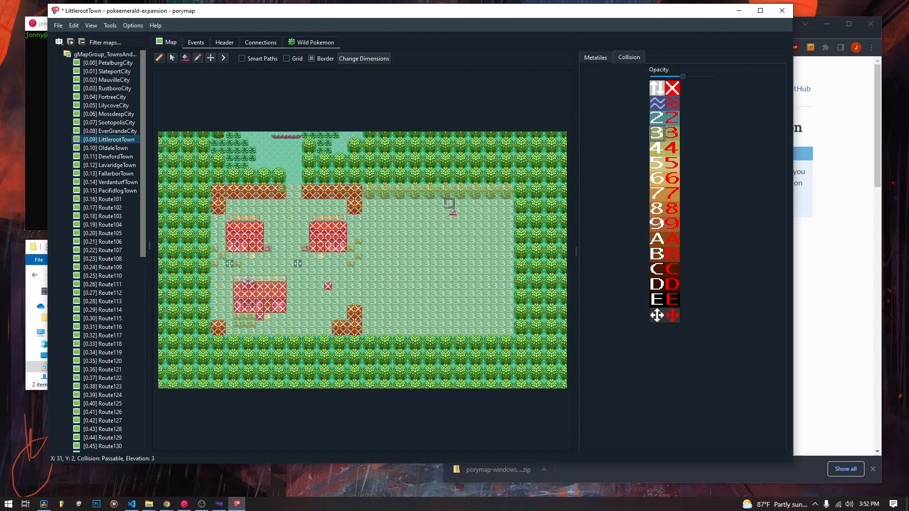
Paint the impassable collision over rows Y 0 and 1 of the new trees, undoing and repeating the first stroke.
{"action": "left_click", "coordinate": [667, 91]}
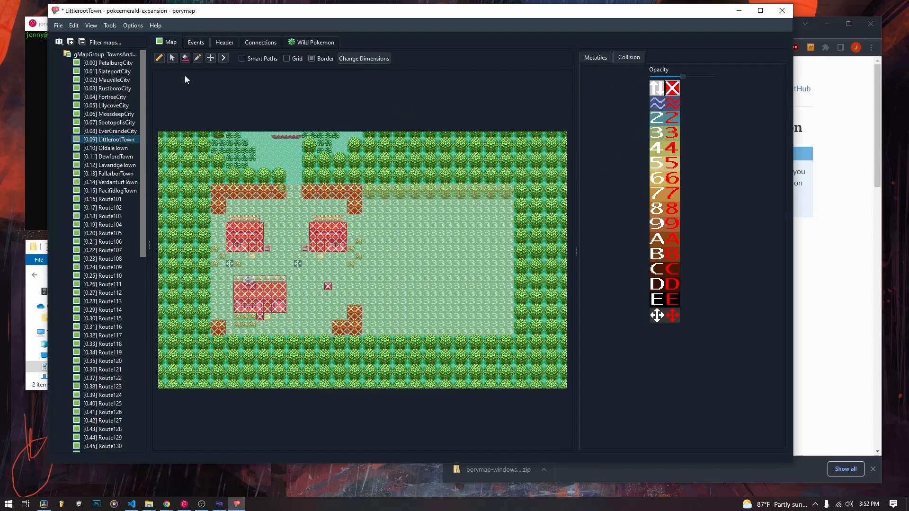
{"action": "left_click_drag", "start_coordinate": [367, 195], "coordinate": [504, 199]}
{"action": "key", "text": "ctrl+z"}
{"action": "mouse_move", "coordinate": [367, 195]}
{"action": "left_mouse_down"}
{"action": "mouse_move", "coordinate": [511, 192]}
{"action": "mouse_move", "coordinate": [364, 188]}
{"action": "left_mouse_up"}
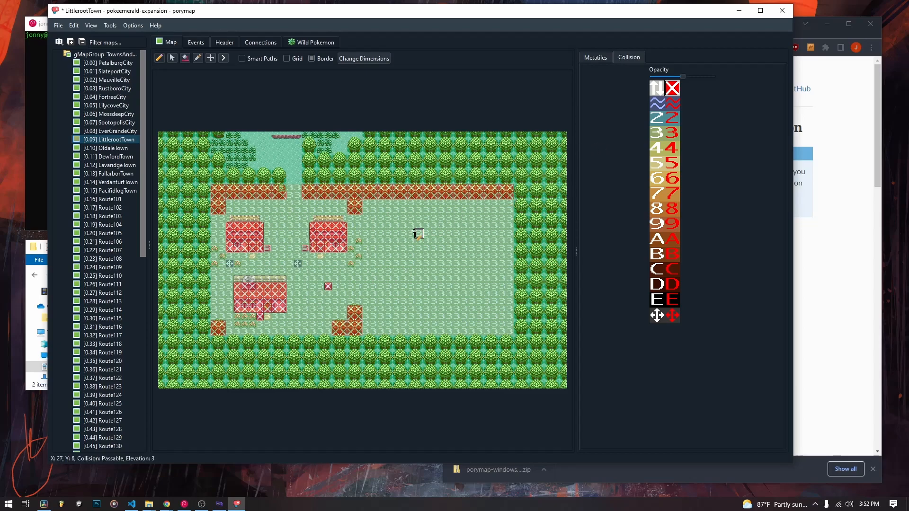
Compare LittlerootTown's metatile view with its collision layer, ending on the metatiles.
{"action": "left_click", "coordinate": [595, 58]}
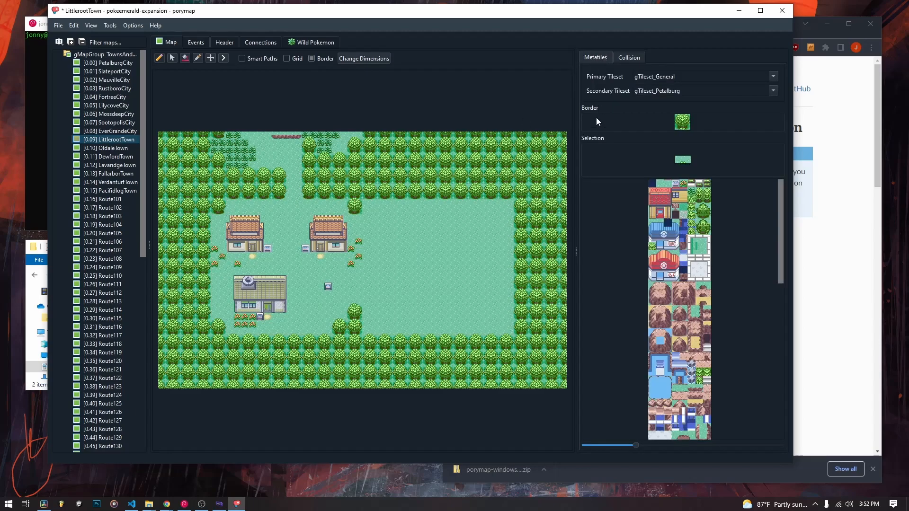
{"action": "left_click", "coordinate": [629, 57]}
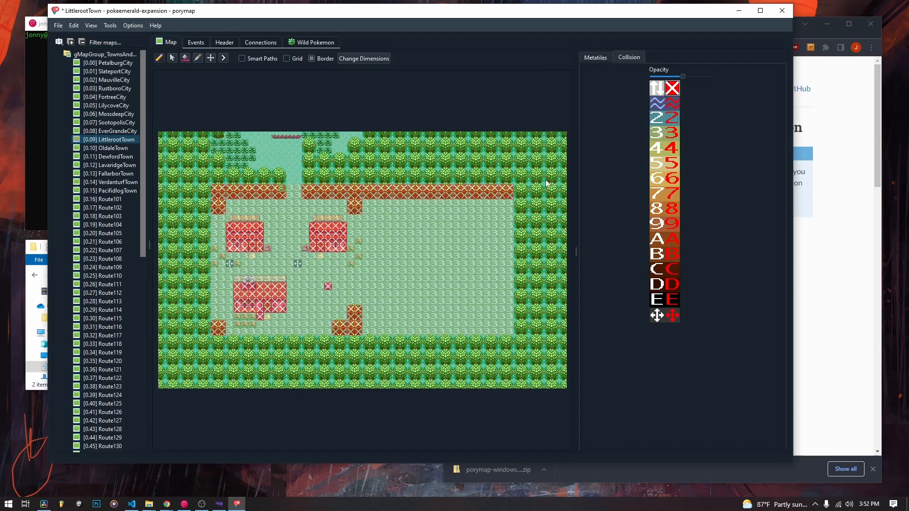
{"action": "left_click", "coordinate": [596, 58]}
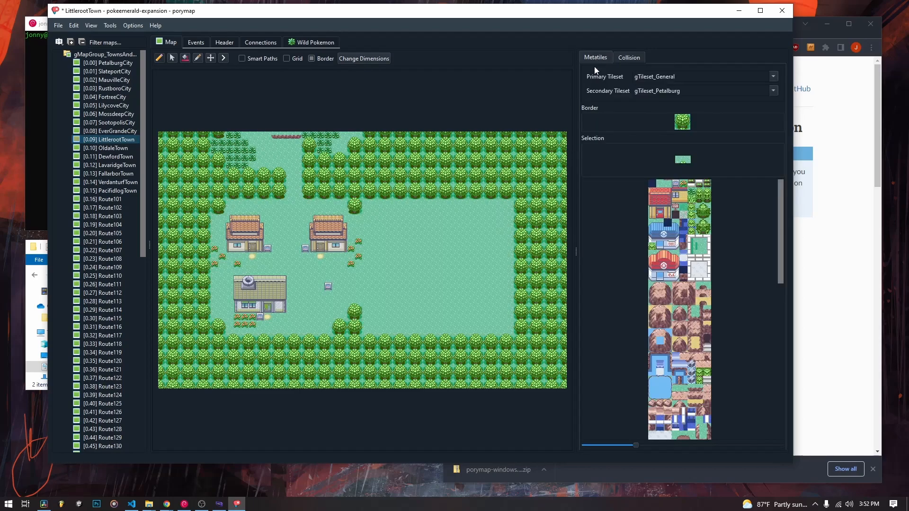
{"action": "key", "text": "ctrl+s"}
{"action": "key", "text": "ctrl+s"}
Display LittlerootTown's events and inspect the truck object beside the western house and the script triggers at the northern exit.
{"action": "left_click", "coordinate": [193, 43]}
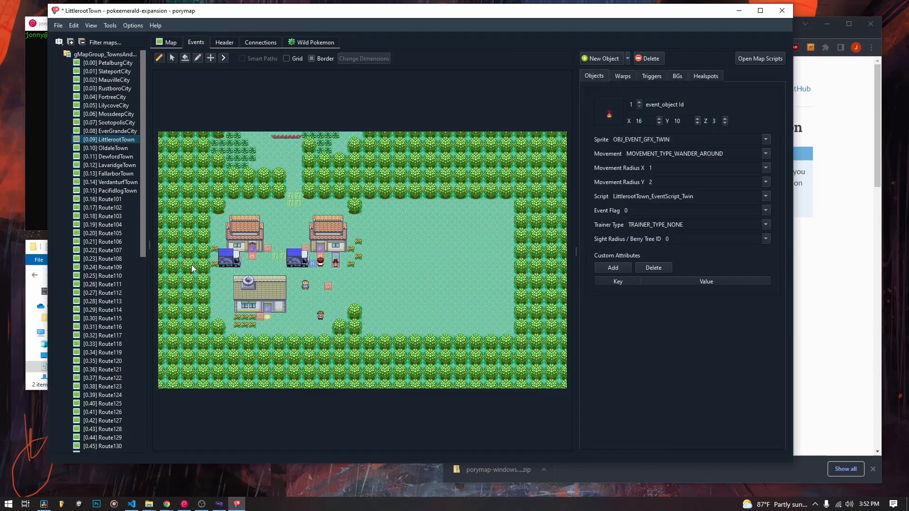
{"action": "left_click", "coordinate": [230, 263]}
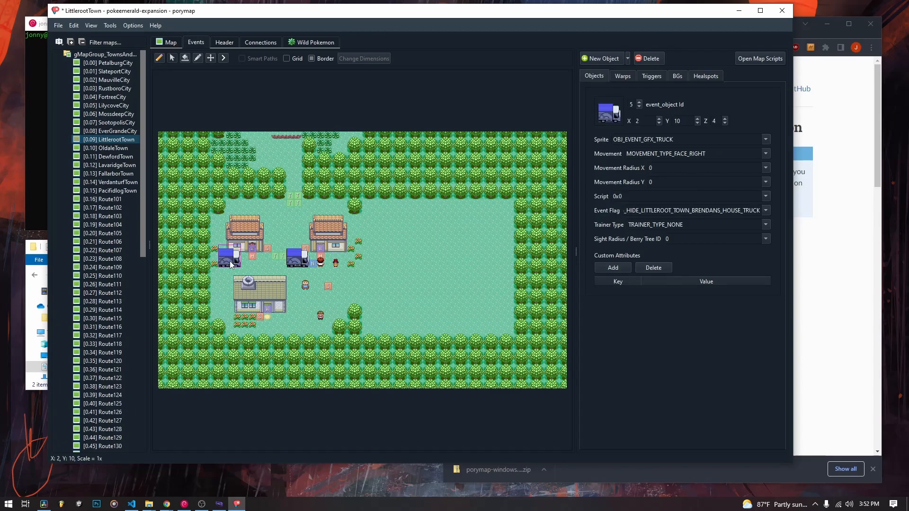
{"action": "left_click", "coordinate": [291, 202]}
{"action": "left_click", "coordinate": [290, 197]}
{"action": "left_click", "coordinate": [290, 203]}
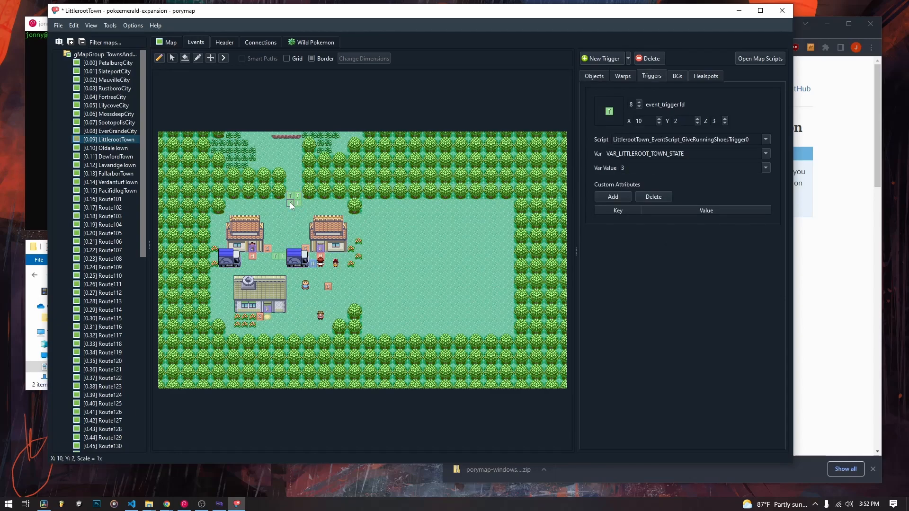
{"action": "left_click", "coordinate": [289, 195]}
{"action": "left_click", "coordinate": [289, 204]}
{"action": "left_click", "coordinate": [300, 203]}
{"action": "left_click", "coordinate": [298, 194]}
{"action": "left_click", "coordinate": [289, 195]}
{"action": "left_click", "coordinate": [290, 203]}
{"action": "left_click", "coordinate": [298, 196]}
{"action": "left_click", "coordinate": [289, 196]}
{"action": "left_click", "coordinate": [289, 203]}
{"action": "left_click", "coordinate": [295, 203]}
Inspect the trigger between the two houses, the sign beside the western house, and the heal location at its door.
{"action": "left_click", "coordinate": [275, 257]}
{"action": "left_click", "coordinate": [267, 248]}
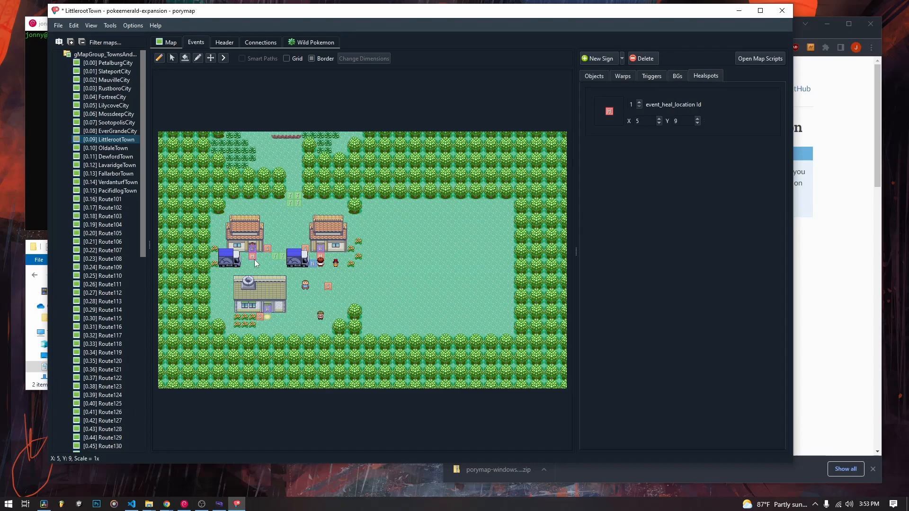
{"action": "left_click", "coordinate": [254, 258]}
Inspect the warps on the three building doors, and follow the lab's warp into LittlerootTown_ProfessorBirchsLab and back to town.
{"action": "left_click", "coordinate": [267, 309]}
{"action": "left_click", "coordinate": [252, 248]}
{"action": "left_click", "coordinate": [320, 248]}
{"action": "double_click", "coordinate": [268, 309]}
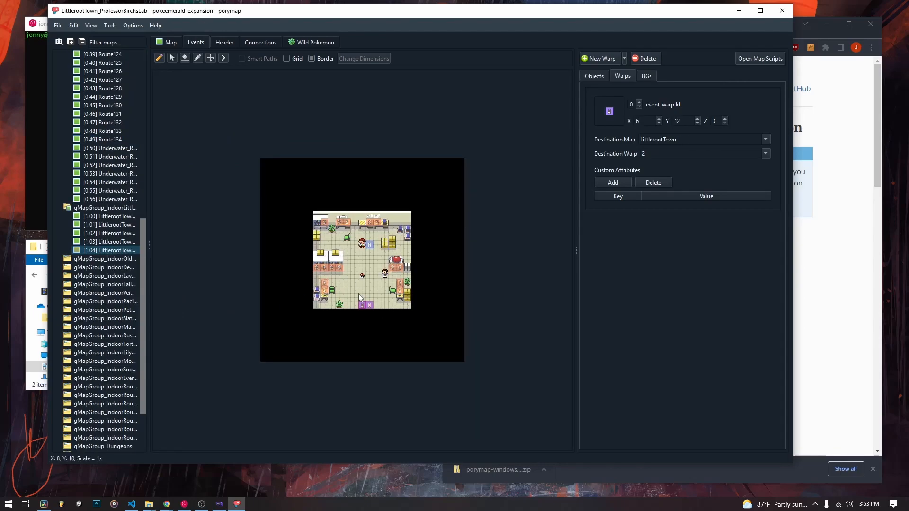
{"action": "double_click", "coordinate": [363, 307]}
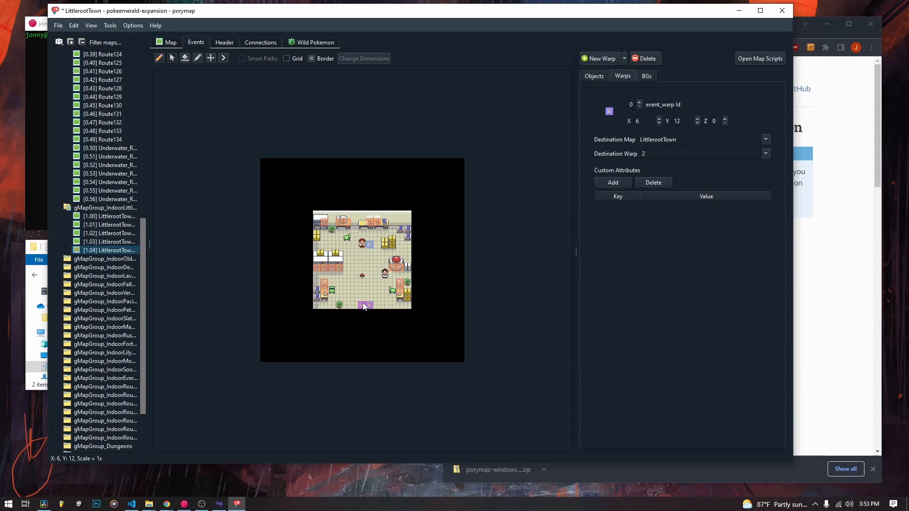
Follow the warps through LittlerootTown_MaysHouse_1F and LittlerootTown_MaysHouse_2F, and return to LittlerootTown.
{"action": "left_click", "coordinate": [322, 250]}
{"action": "double_click", "coordinate": [321, 248]}
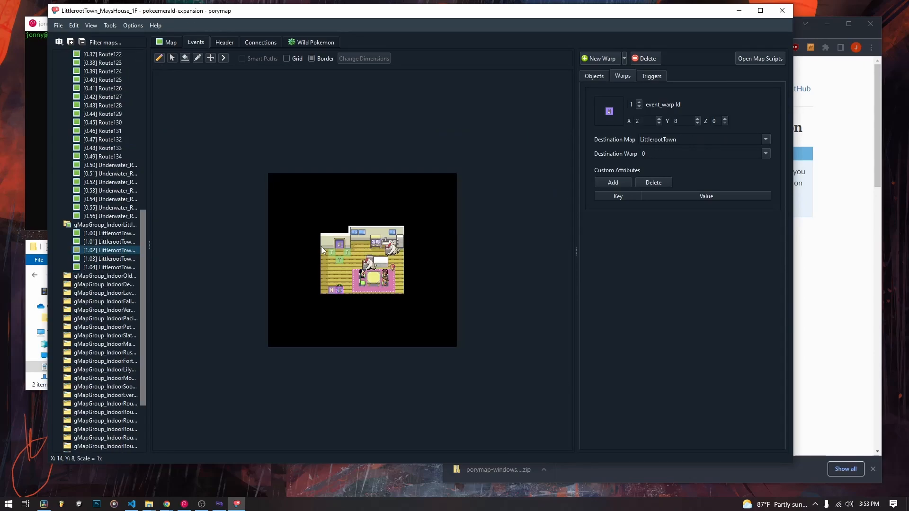
{"action": "double_click", "coordinate": [341, 246]}
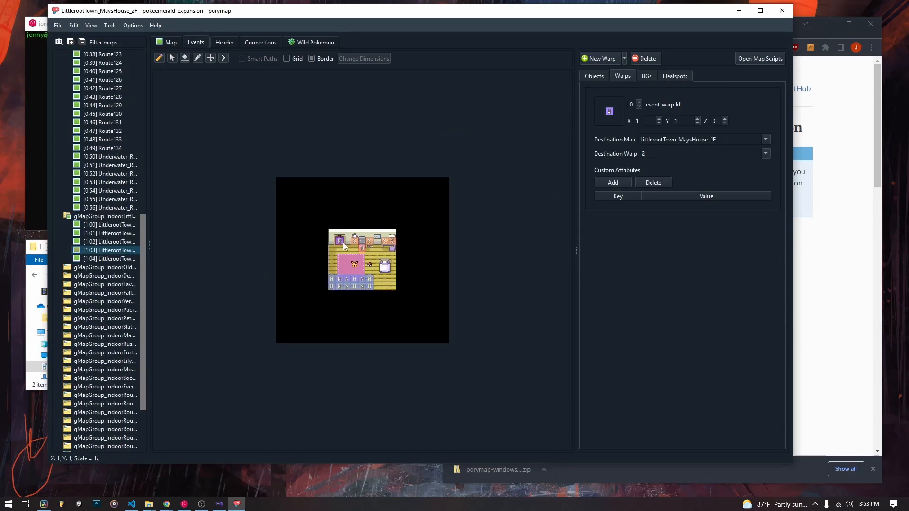
{"action": "double_click", "coordinate": [339, 251]}
{"action": "double_click", "coordinate": [335, 296]}
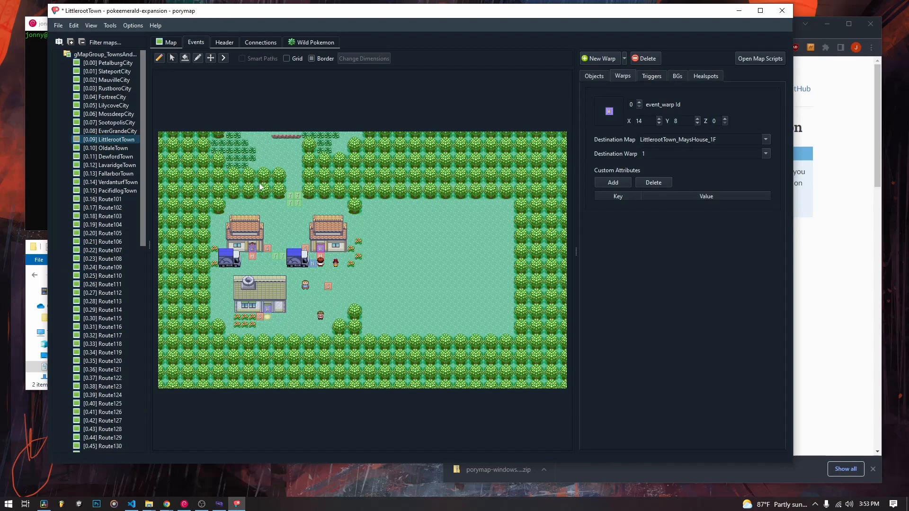
Open LittlerootTown's map connections and set the Route101 connection's direction to right.
{"action": "left_click", "coordinate": [258, 43]}
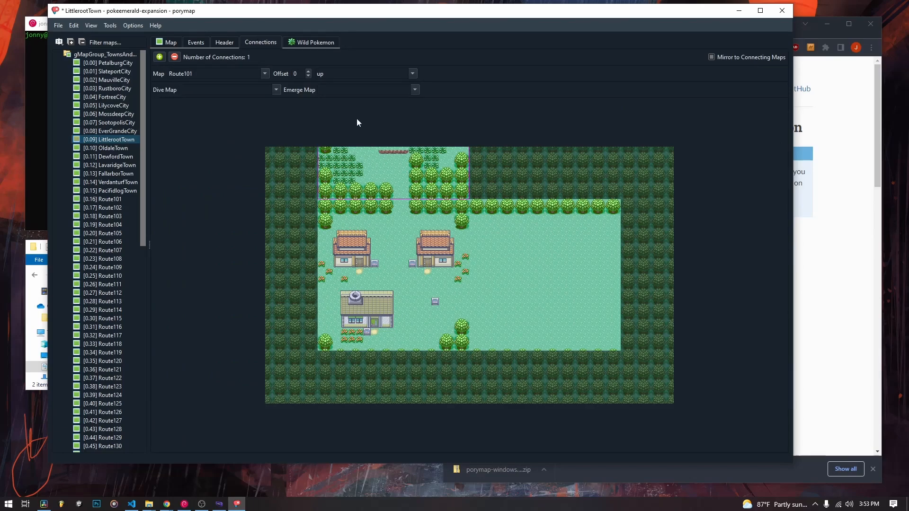
{"action": "left_click", "coordinate": [414, 75]}
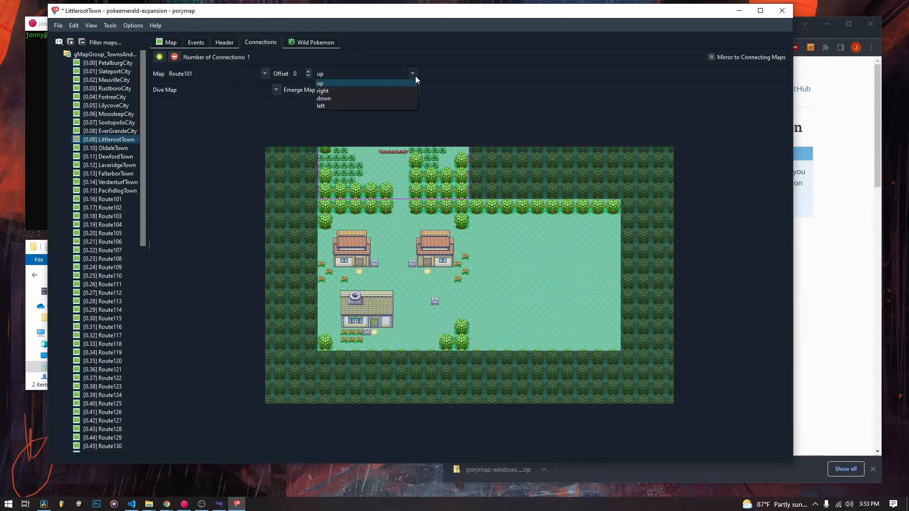
{"action": "left_click", "coordinate": [336, 92]}
Change the map connected on LittlerootTown's right side from Route101 to Route127.
{"action": "left_click", "coordinate": [261, 74]}
{"action": "left_click", "coordinate": [264, 73]}
{"action": "scroll", "coordinate": [203, 137], "scroll_direction": "down", "scroll_amount": 20}
{"action": "scroll", "coordinate": [208, 140], "scroll_direction": "up", "scroll_amount": 20}
{"action": "scroll", "coordinate": [213, 118], "scroll_direction": "up", "scroll_amount": 15}
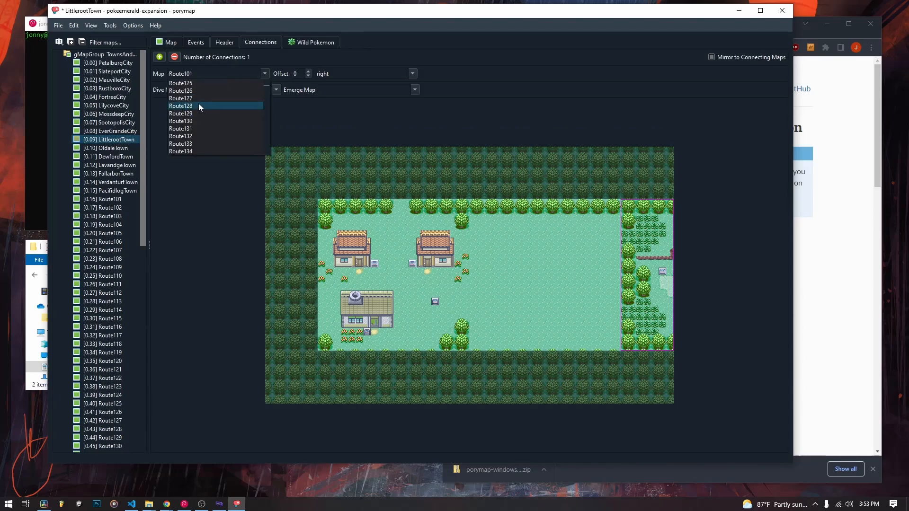
{"action": "left_click", "coordinate": [197, 101]}
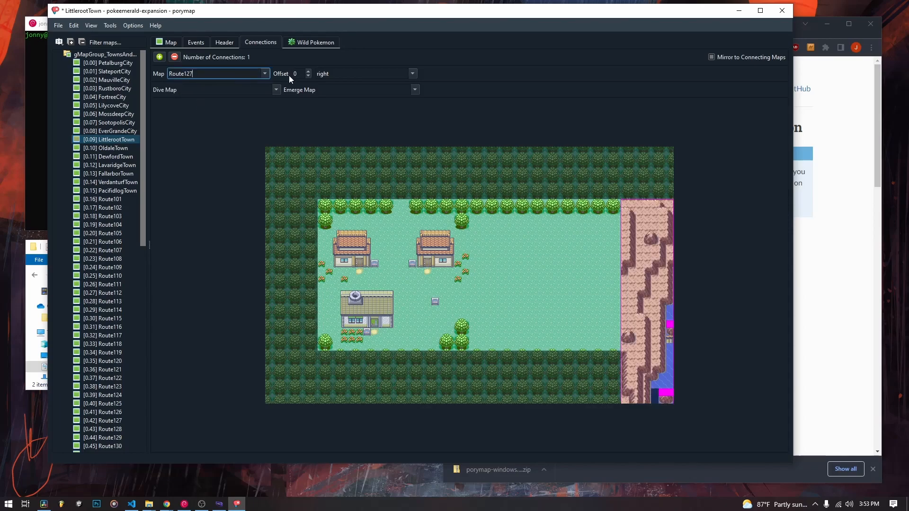
Switch the right-hand connection's map to Route106 and on to MauvilleCity, and examine how it meets the town.
{"action": "left_click", "coordinate": [220, 90]}
{"action": "left_click", "coordinate": [196, 90]}
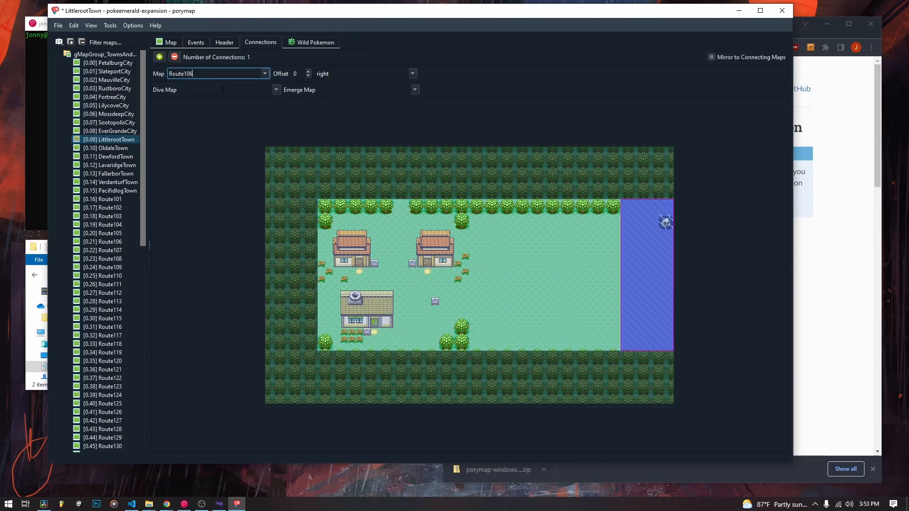
{"action": "left_click", "coordinate": [262, 72]}
{"action": "left_click", "coordinate": [201, 98]}
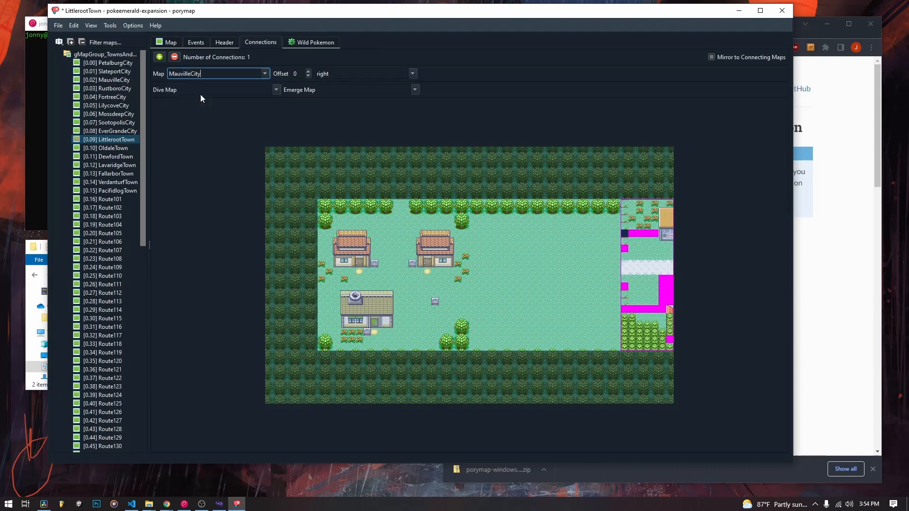
{"action": "scroll", "coordinate": [495, 261], "scroll_direction": "down", "scroll_amount": 1, "text": "ctrl"}
{"action": "scroll", "coordinate": [629, 255], "scroll_direction": "up", "scroll_amount": 2, "text": "ctrl"}
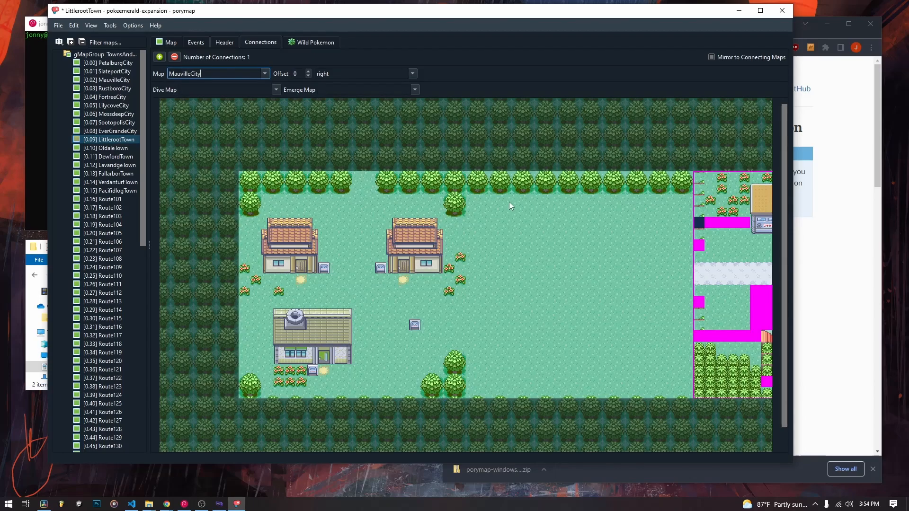
Set PetalburgCity as the map connected on LittlerootTown's right side and examine where the two maps meet.
{"action": "left_click", "coordinate": [266, 74]}
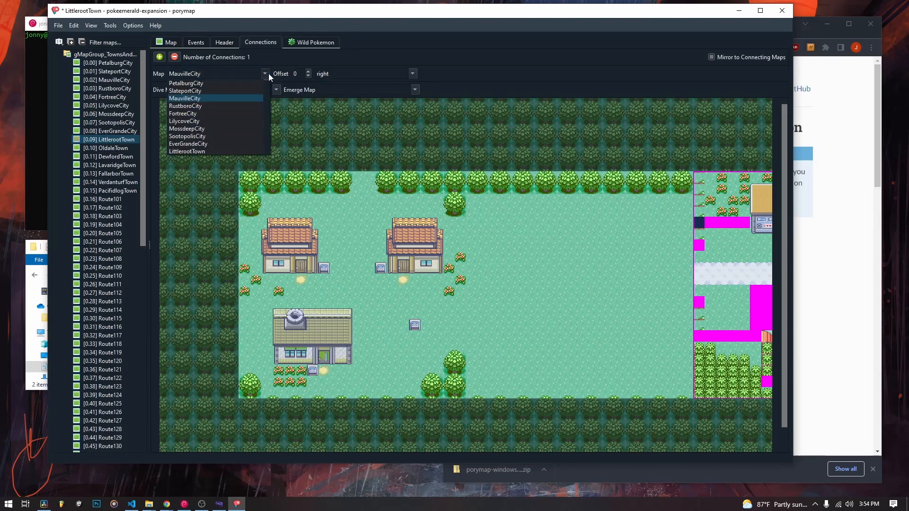
{"action": "left_click", "coordinate": [218, 82]}
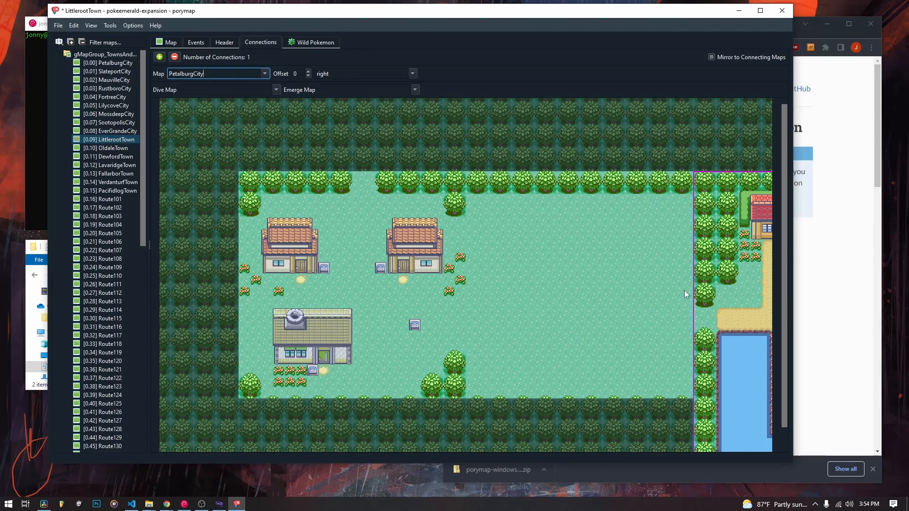
{"action": "scroll", "coordinate": [658, 295], "scroll_direction": "down", "scroll_amount": 1}
{"action": "scroll", "coordinate": [550, 281], "scroll_direction": "up", "scroll_amount": 1}
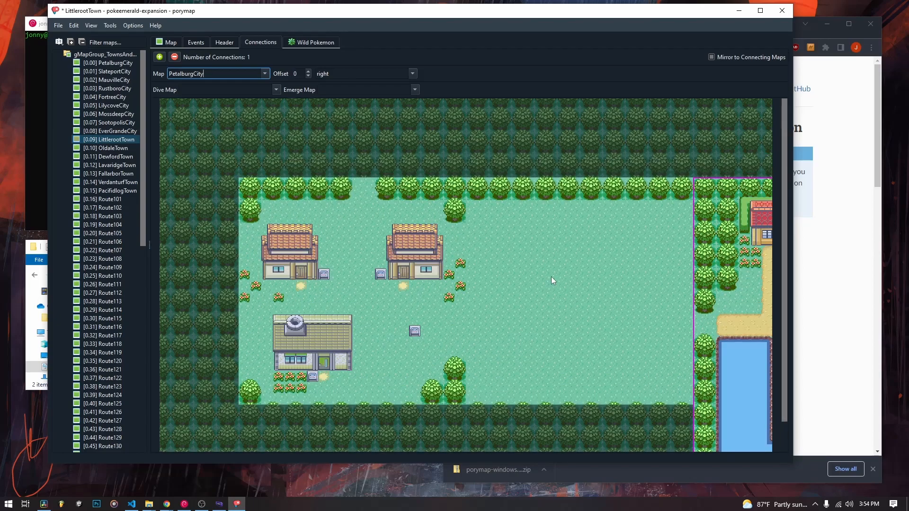
Set the PetalburgCity connection's direction to up.
{"action": "left_click", "coordinate": [265, 73]}
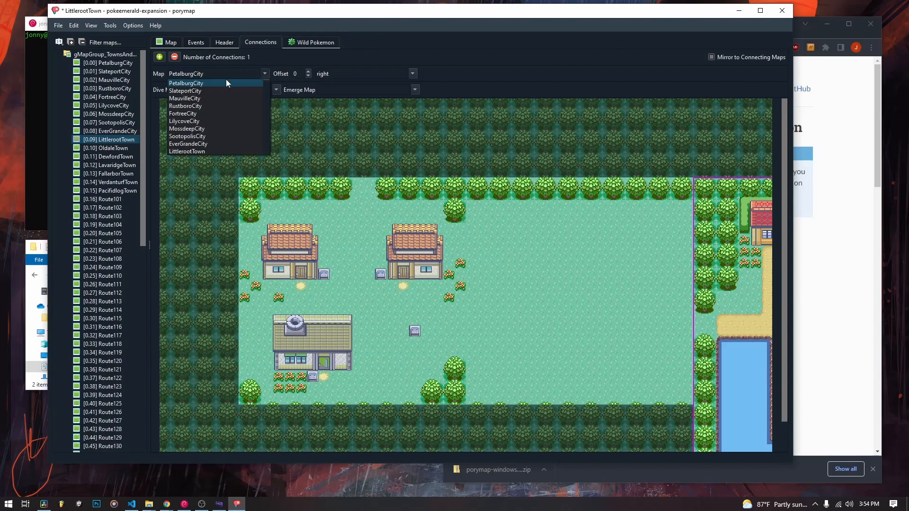
{"action": "left_click", "coordinate": [413, 74]}
{"action": "left_click", "coordinate": [413, 73]}
{"action": "left_click", "coordinate": [356, 84]}
Shift the PetalburgCity connection along the town's northern edge by setting its offset to 8.
{"action": "left_click", "coordinate": [263, 75]}
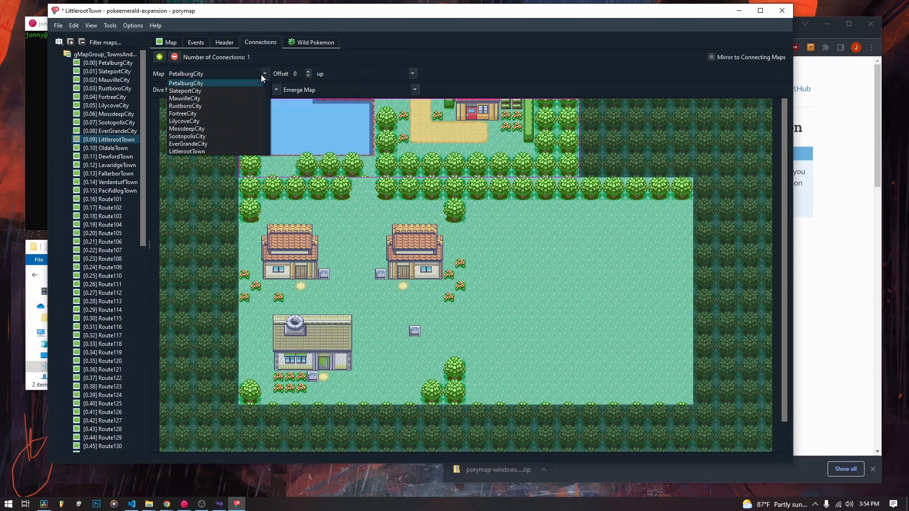
{"action": "left_click", "coordinate": [308, 71]}
{"action": "left_click", "coordinate": [308, 71]}
{"action": "left_click", "coordinate": [308, 75]}
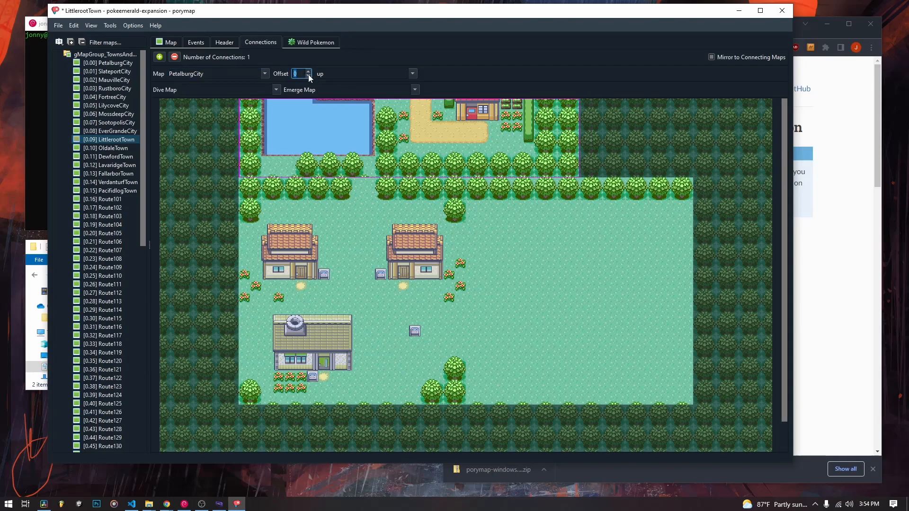
{"action": "left_click", "coordinate": [308, 70]}
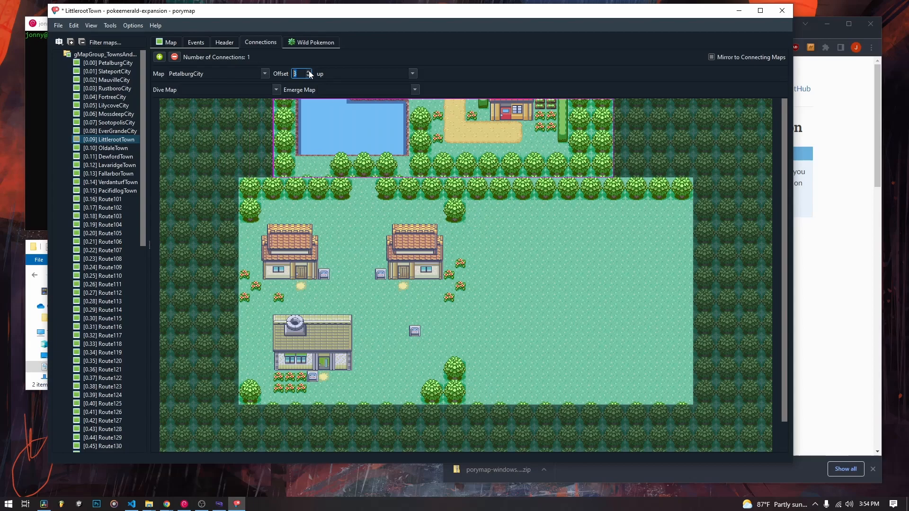
{"action": "left_click", "coordinate": [308, 71]}
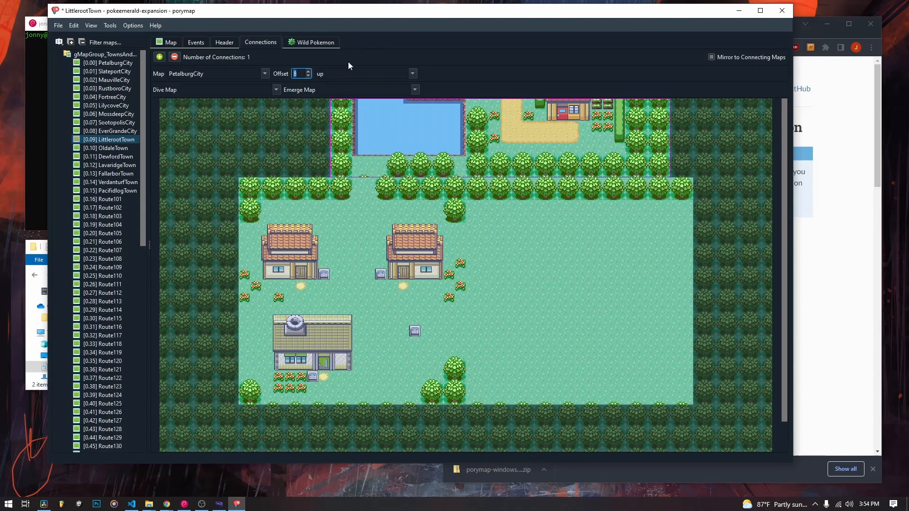
Restore Route101 as the map connected above LittlerootTown and set its offset to 0.
{"action": "left_click", "coordinate": [264, 73]}
{"action": "scroll", "coordinate": [224, 127], "scroll_direction": "down", "scroll_amount": 7}
{"action": "scroll", "coordinate": [219, 116], "scroll_direction": "up", "scroll_amount": 3}
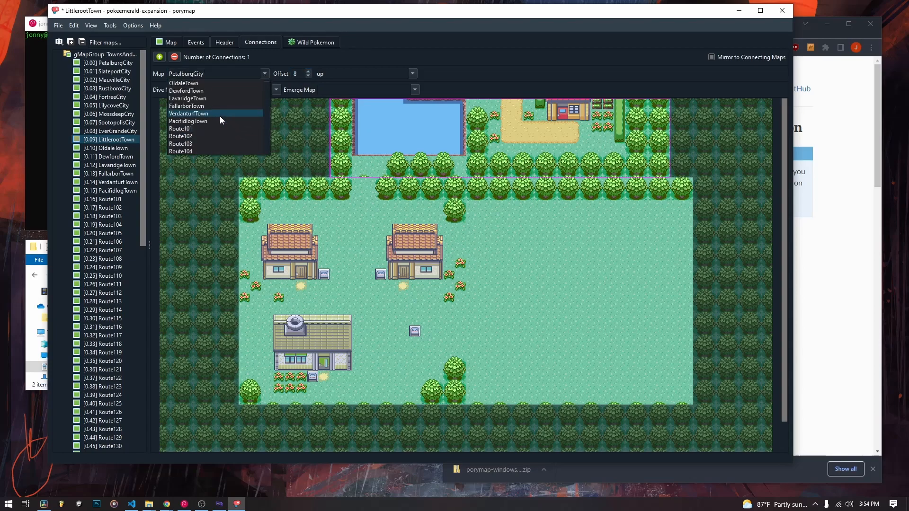
{"action": "left_click", "coordinate": [198, 125]}
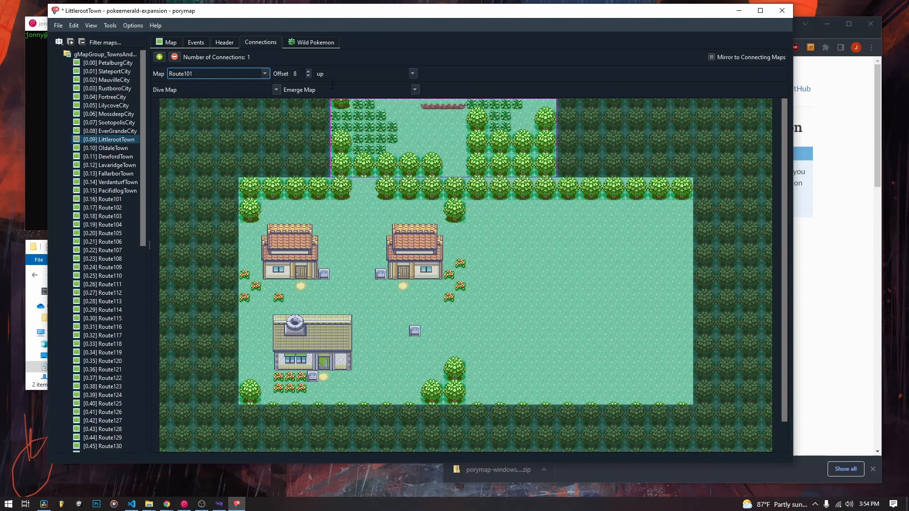
{"action": "scroll", "coordinate": [311, 75], "scroll_direction": "down", "scroll_amount": 8}
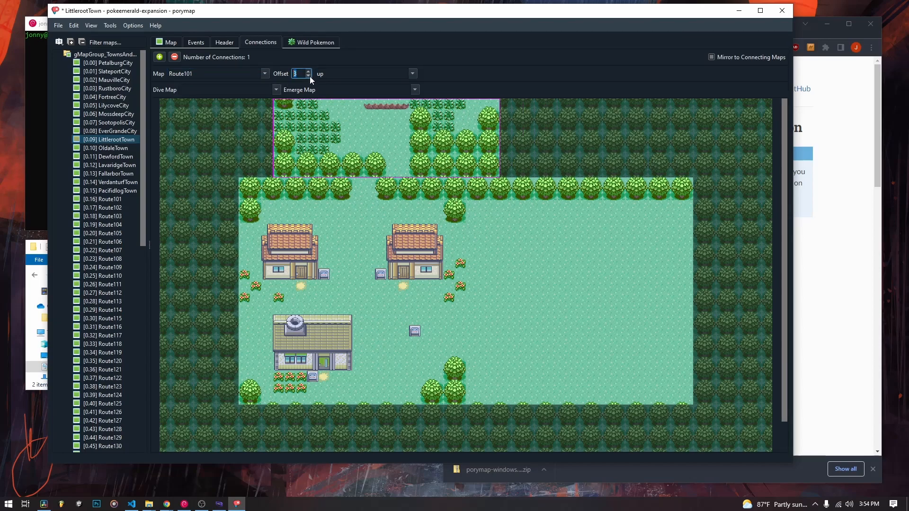
{"action": "left_click", "coordinate": [309, 76]}
{"action": "left_click", "coordinate": [309, 71]}
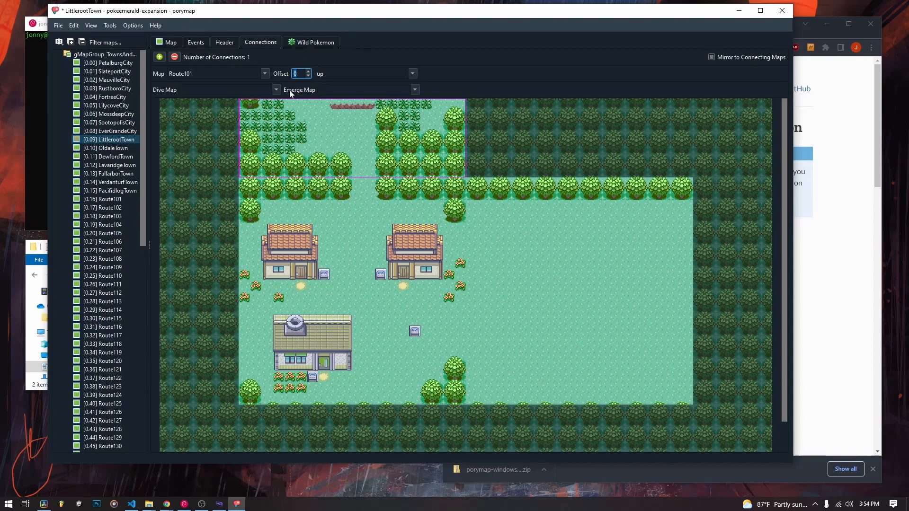
Inspect the Emerge Map choices and the Dive Map setting for LittlerootTown without selecting a map.
{"action": "left_click", "coordinate": [415, 90]}
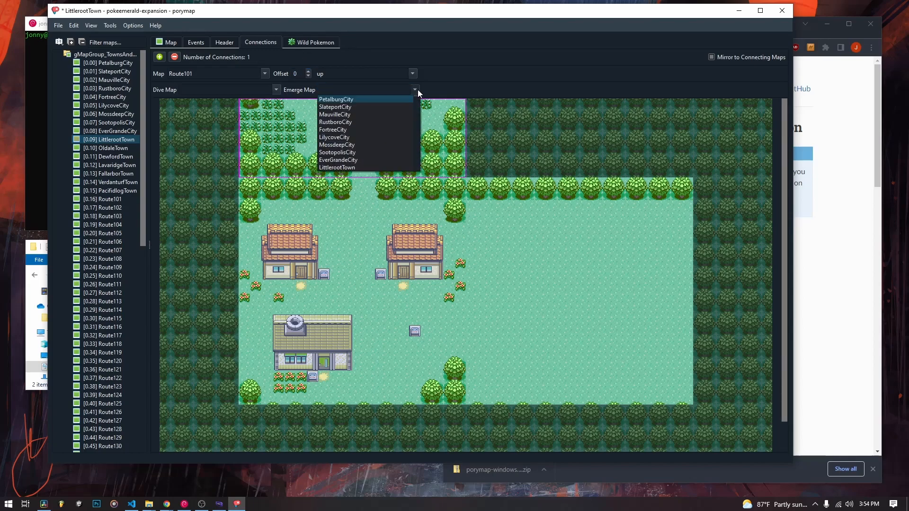
{"action": "left_click", "coordinate": [416, 89]}
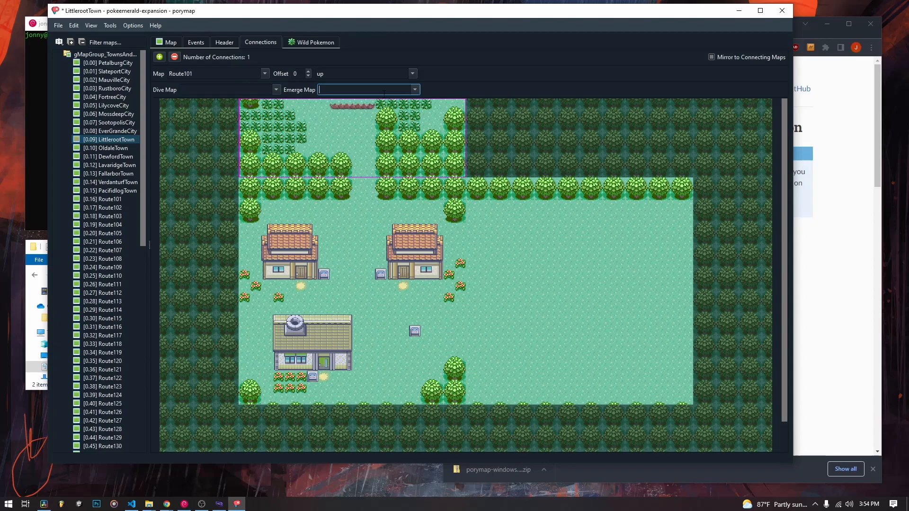
{"action": "key", "text": "ctrl+s"}
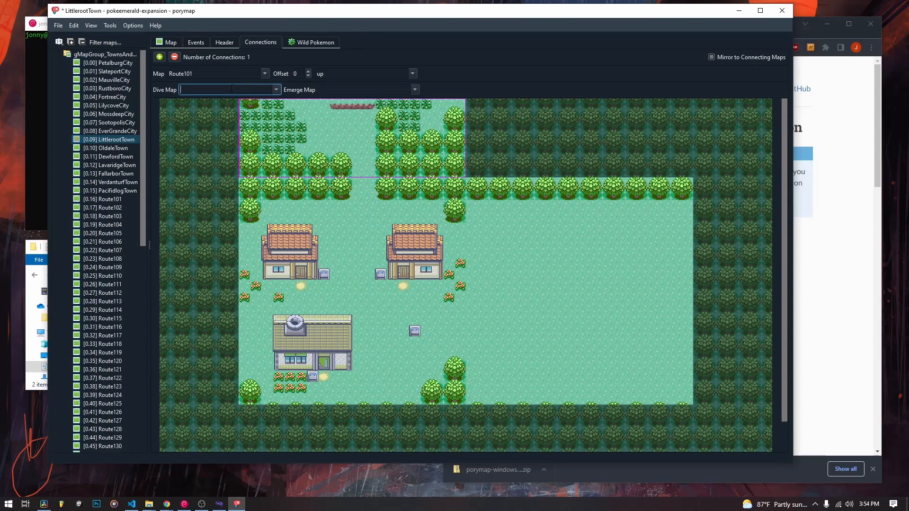
Open Route128 and examine its connections, including the dive map and emerge map settings.
{"action": "scroll", "coordinate": [137, 242], "scroll_direction": "down", "scroll_amount": 2}
{"action": "scroll", "coordinate": [136, 258], "scroll_direction": "down", "scroll_amount": 7}
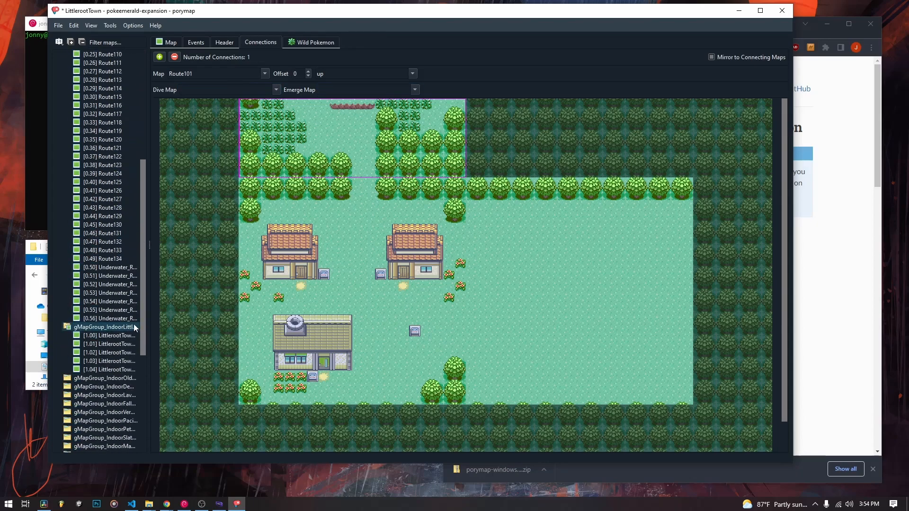
{"action": "left_click", "coordinate": [107, 208]}
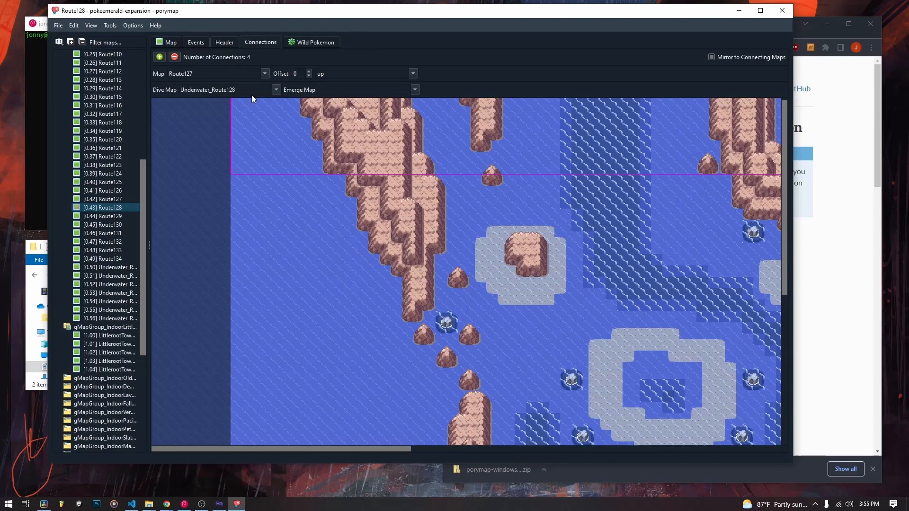
{"action": "left_click", "coordinate": [372, 91]}
{"action": "scroll", "coordinate": [328, 296], "scroll_direction": "down", "scroll_amount": 5}
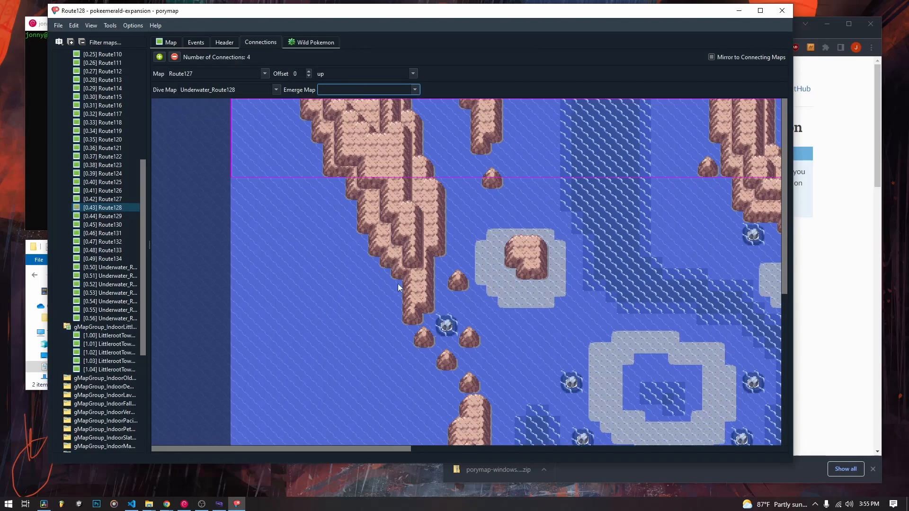
{"action": "scroll", "coordinate": [360, 213], "scroll_direction": "up", "scroll_amount": 5}
View Route128's wild Pokemon encounters, and examine Route101's encounter table together with its map layout.
{"action": "left_click", "coordinate": [309, 44]}
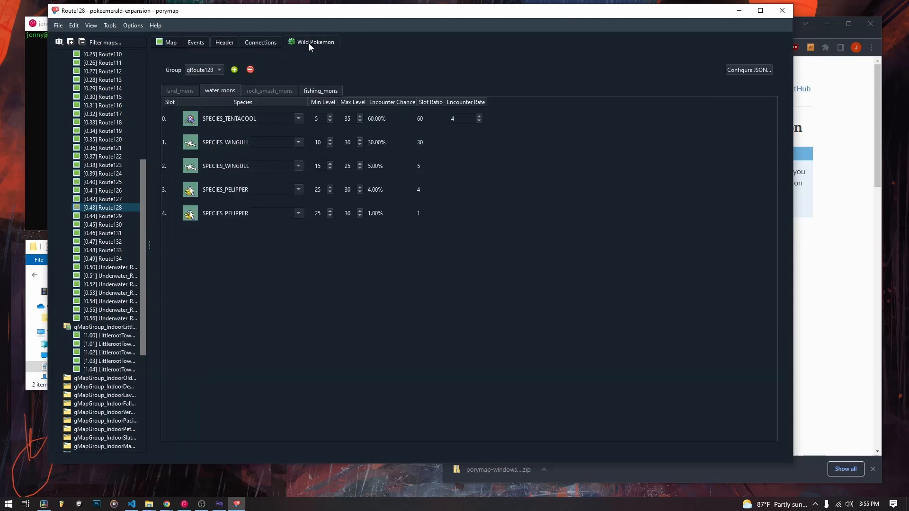
{"action": "left_click_drag", "start_coordinate": [142, 174], "coordinate": [142, 70]}
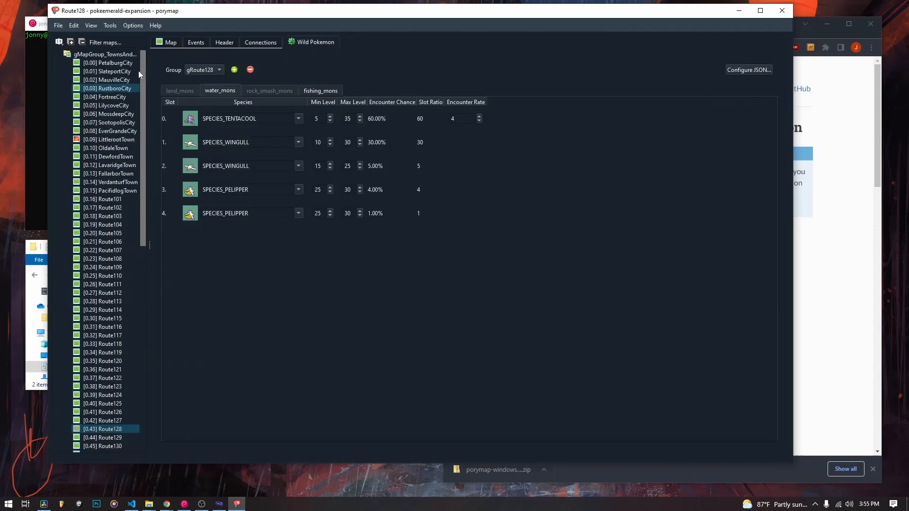
{"action": "left_click", "coordinate": [119, 202]}
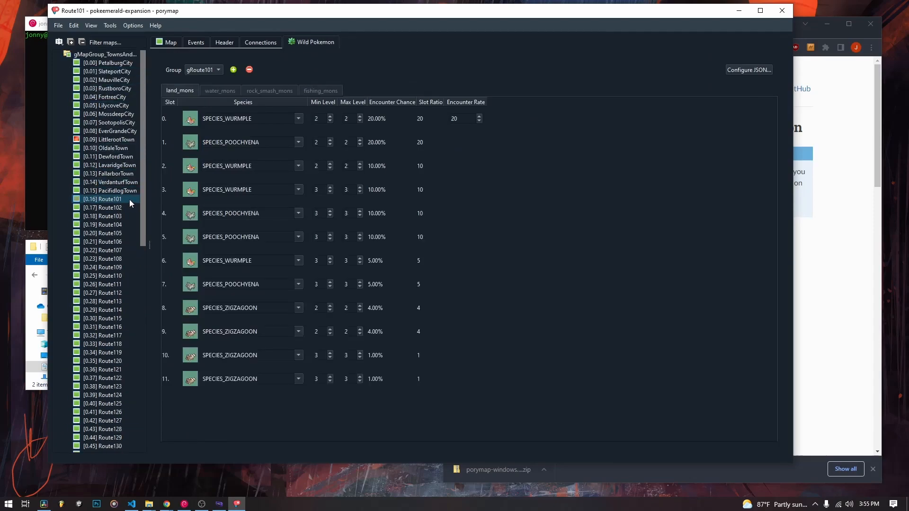
{"action": "left_click", "coordinate": [172, 43]}
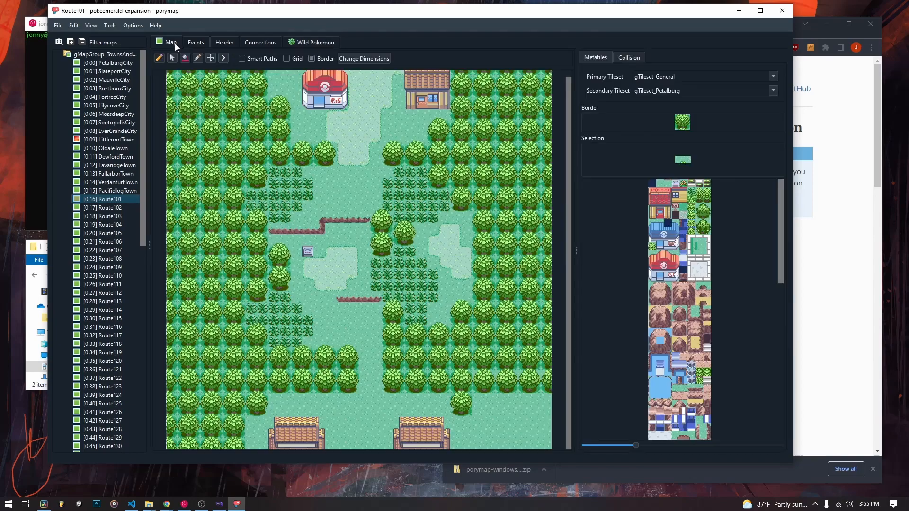
{"action": "left_click", "coordinate": [311, 42]}
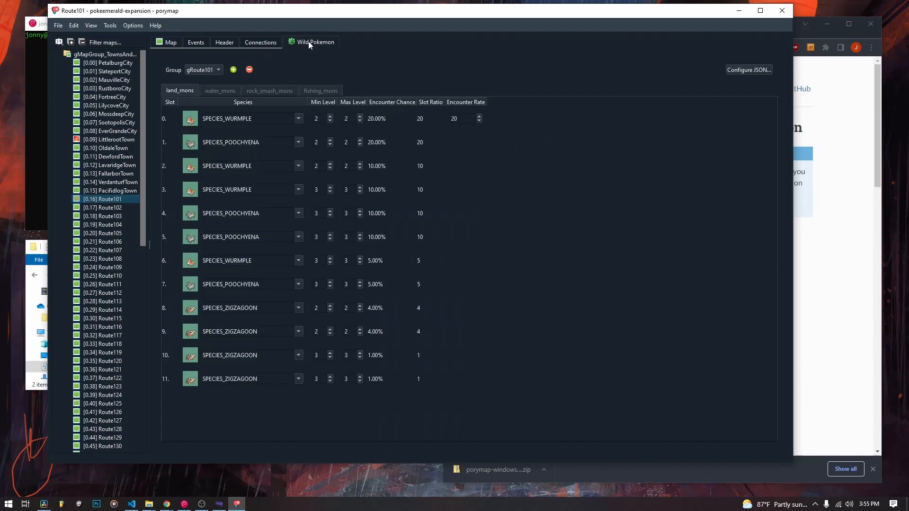
Browse the species available for slot 0 of Route101's land encounters without changing the selection.
{"action": "left_click", "coordinate": [298, 118]}
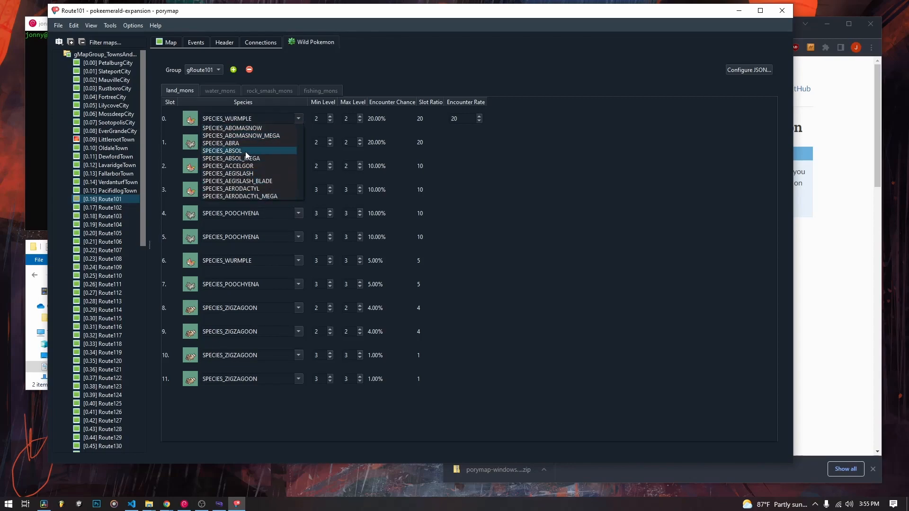
{"action": "scroll", "coordinate": [257, 152], "scroll_direction": "down", "scroll_amount": 7}
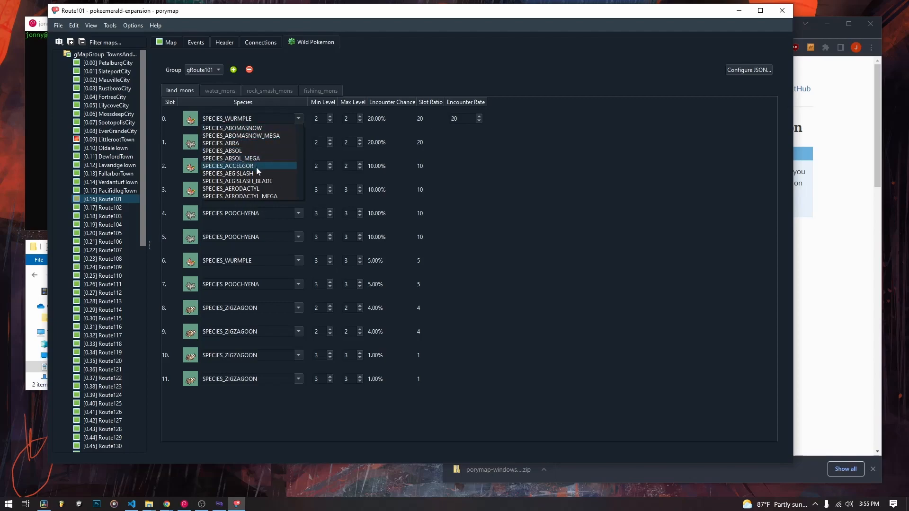
{"action": "scroll", "coordinate": [255, 167], "scroll_direction": "down", "scroll_amount": 3}
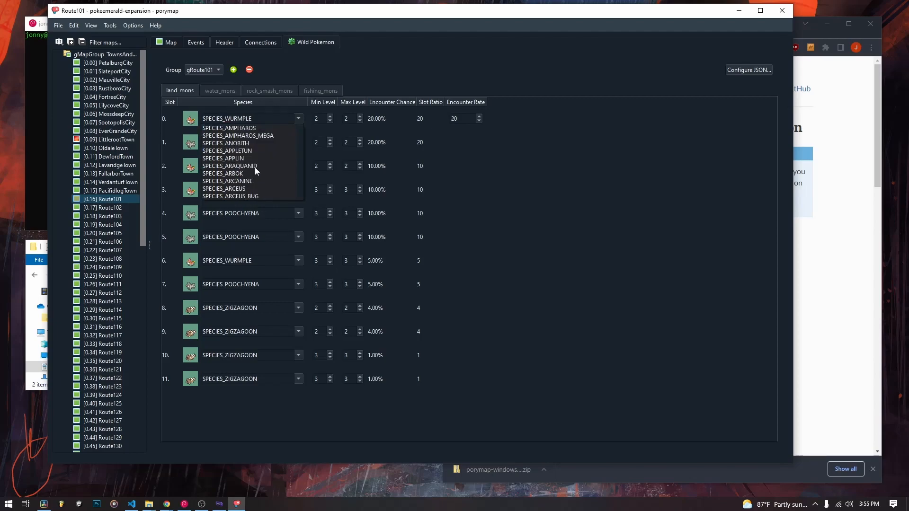
{"action": "left_click", "coordinate": [465, 148]}
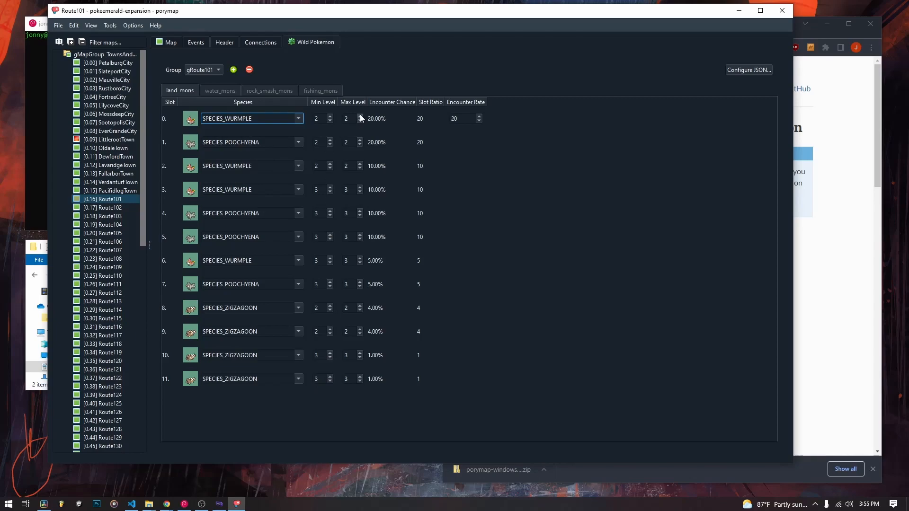
Set the encounter rate of Route101's land_mons to 30.
{"action": "left_click", "coordinate": [479, 116]}
{"action": "left_click", "coordinate": [479, 116]}
{"action": "left_click", "coordinate": [479, 116]}
{"action": "left_click", "coordinate": [479, 116]}
{"action": "left_click", "coordinate": [479, 116]}
{"action": "left_click", "coordinate": [479, 116]}
{"action": "left_click", "coordinate": [479, 116]}
{"action": "left_click", "coordinate": [479, 116]}
{"action": "left_click", "coordinate": [479, 116]}
{"action": "left_click", "coordinate": [479, 116]}
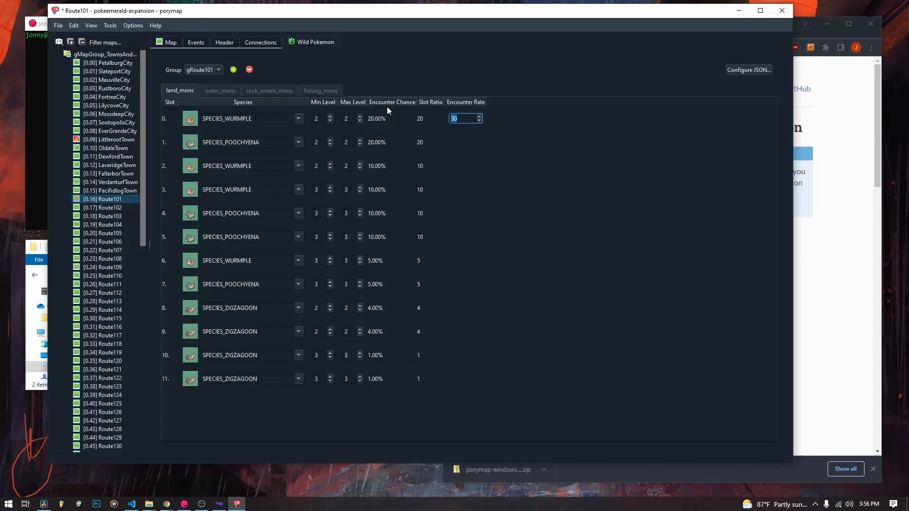
Set the encounter rate of Route101's land_mons to 100.
{"action": "left_click", "coordinate": [479, 120]}
{"action": "left_click", "coordinate": [479, 120]}
{"action": "left_click", "coordinate": [480, 120]}
{"action": "right_click", "coordinate": [479, 120]}
{"action": "left_click", "coordinate": [480, 119]}
{"action": "type", "text": "5"}
Change the species in slot 0 of Route101's land encounters to SPECIES_SQUIRTLE.
{"action": "left_click", "coordinate": [303, 118]}
{"action": "left_click", "coordinate": [299, 119]}
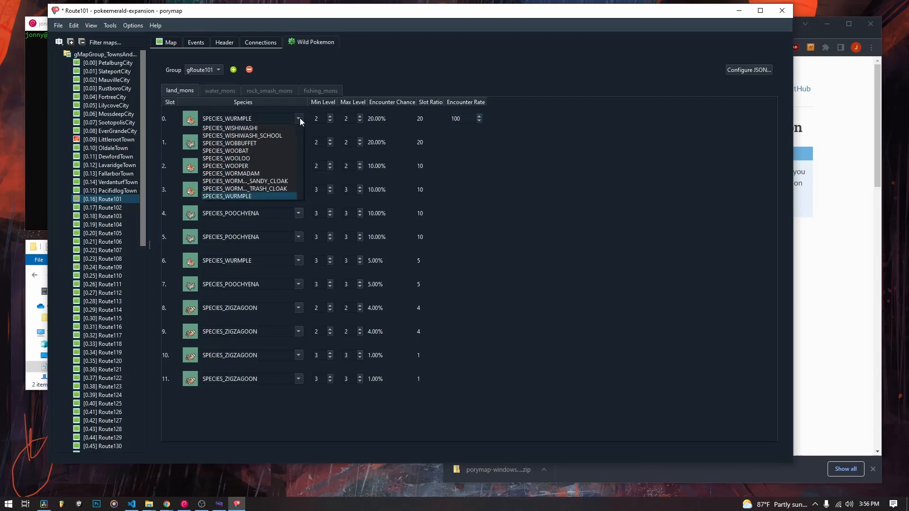
{"action": "scroll", "coordinate": [300, 142], "scroll_direction": "up", "scroll_amount": 20}
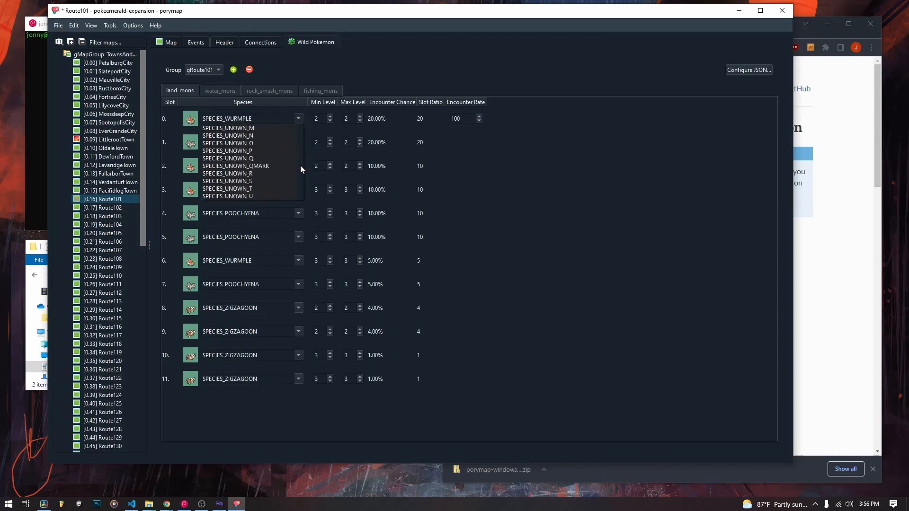
{"action": "scroll", "coordinate": [300, 165], "scroll_direction": "up", "scroll_amount": 9}
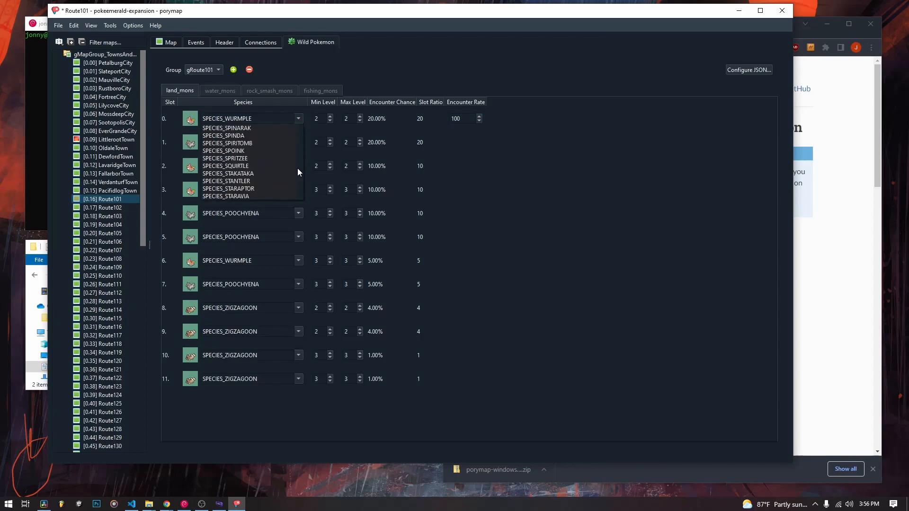
{"action": "left_click", "coordinate": [247, 166]}
Change the species in slot 1 of Route101's land encounters to SPECIES_SQUIRTLE.
{"action": "left_click", "coordinate": [297, 143]}
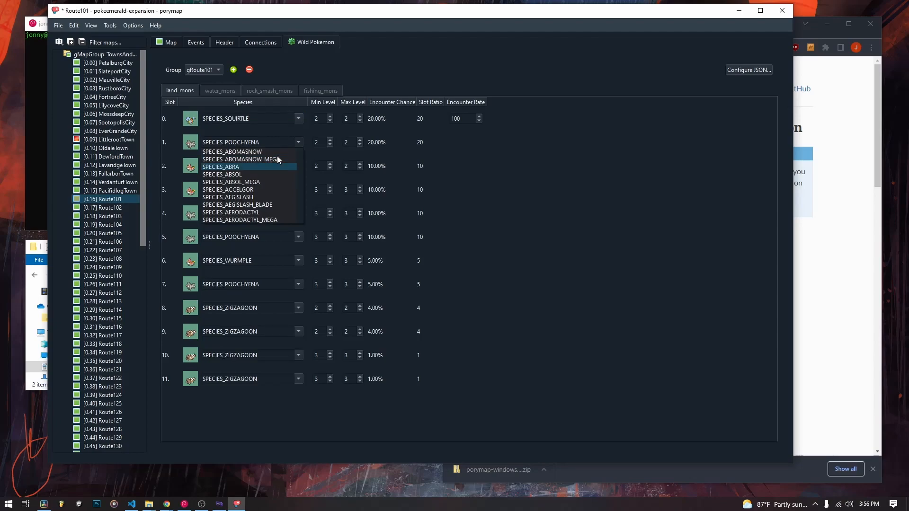
{"action": "key", "text": "Down"}
{"action": "left_click", "coordinate": [260, 142]}
{"action": "left_click_drag", "start_coordinate": [260, 141], "coordinate": [228, 118]}
{"action": "type", "text": "SQ"}
{"action": "left_click", "coordinate": [255, 118]}
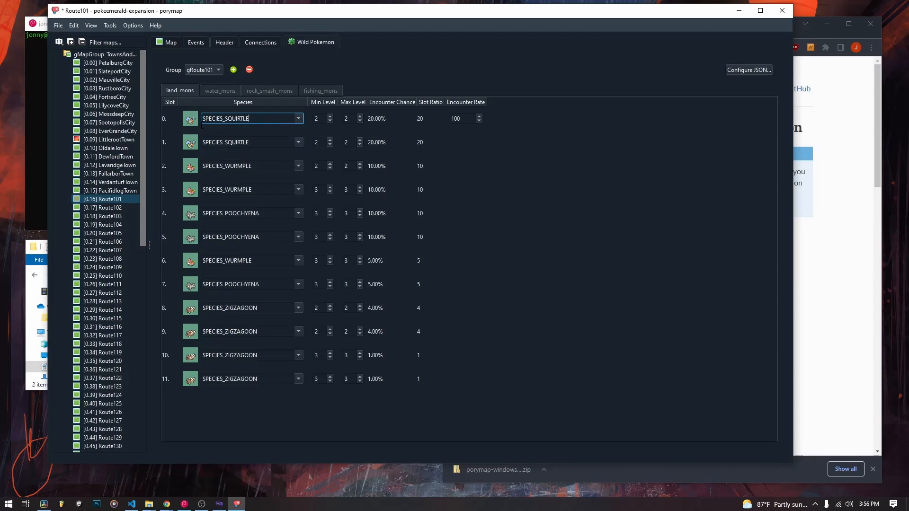
Assign SPECIES_SQUIRTLE to slots 2 and 3 of Route101's land encounters.
{"action": "left_click", "coordinate": [258, 166]}
{"action": "double_click", "coordinate": [265, 168]}
{"action": "type", "text": "SQUIRT"}
{"action": "left_click_drag", "start_coordinate": [251, 189], "coordinate": [203, 190]}
{"action": "type", "text": "SQ"}
Assign SPECIES_SQUIRTLE to slots 4, 5 and 6 of Route101's land encounters and save the map.
{"action": "left_click_drag", "start_coordinate": [264, 213], "coordinate": [203, 213]}
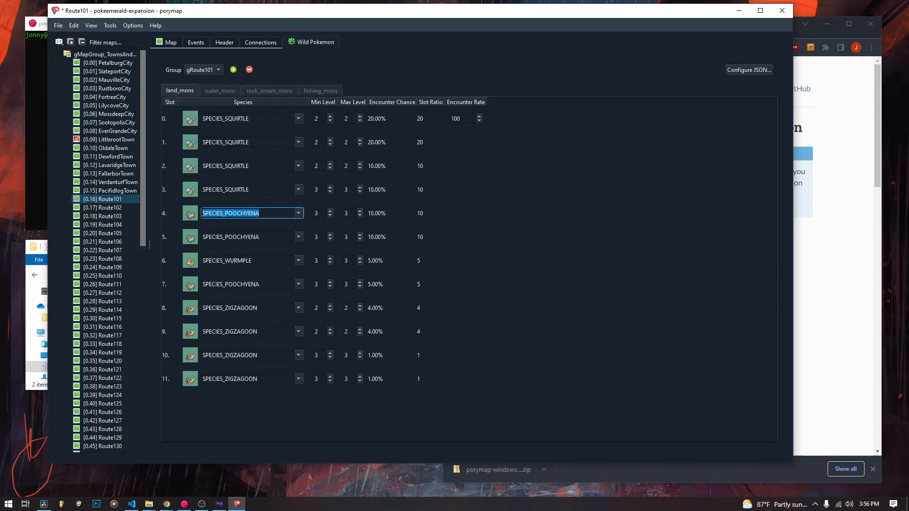
{"action": "type", "text": "SQUIRTL"}
{"action": "key", "text": "Return"}
{"action": "left_click_drag", "start_coordinate": [263, 236], "coordinate": [195, 238]}
{"action": "type", "text": "SQ"}
{"action": "key", "text": "Return"}
{"action": "left_click_drag", "start_coordinate": [258, 260], "coordinate": [202, 261]}
{"action": "type", "text": "SQ"}
{"action": "key", "text": "Return"}
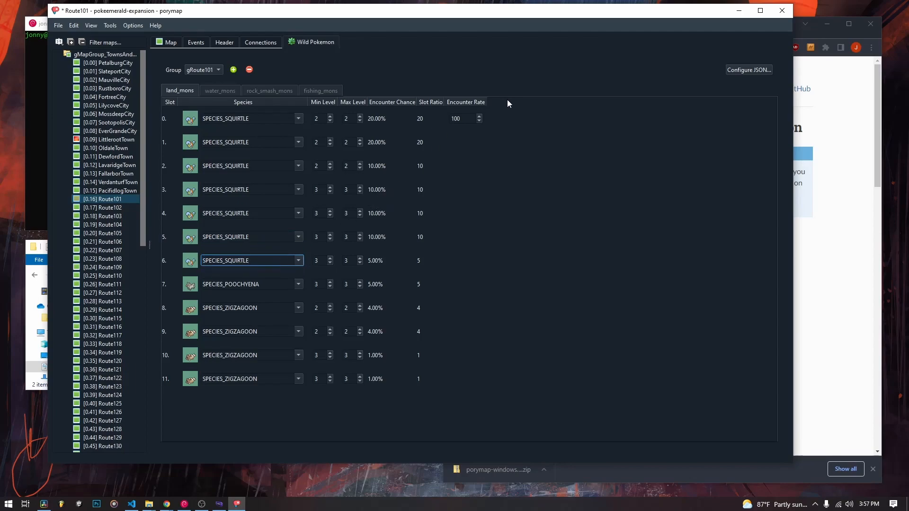
{"action": "left_click", "coordinate": [58, 25]}
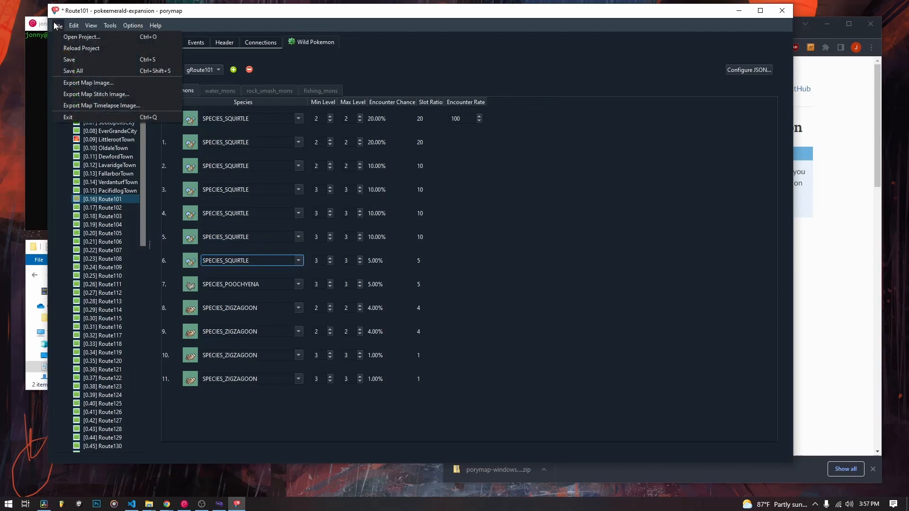
{"action": "left_click", "coordinate": [70, 59]}
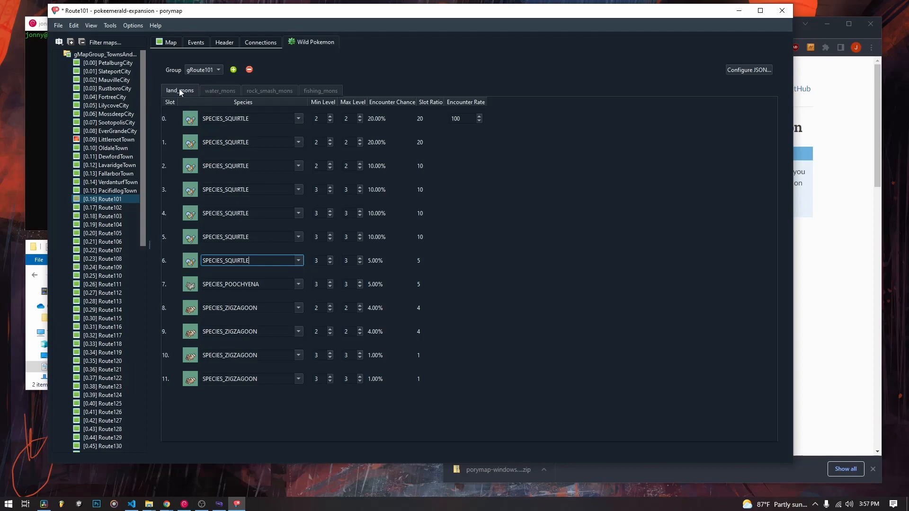
Open Route102 and look over its map layout.
{"action": "left_click", "coordinate": [115, 208]}
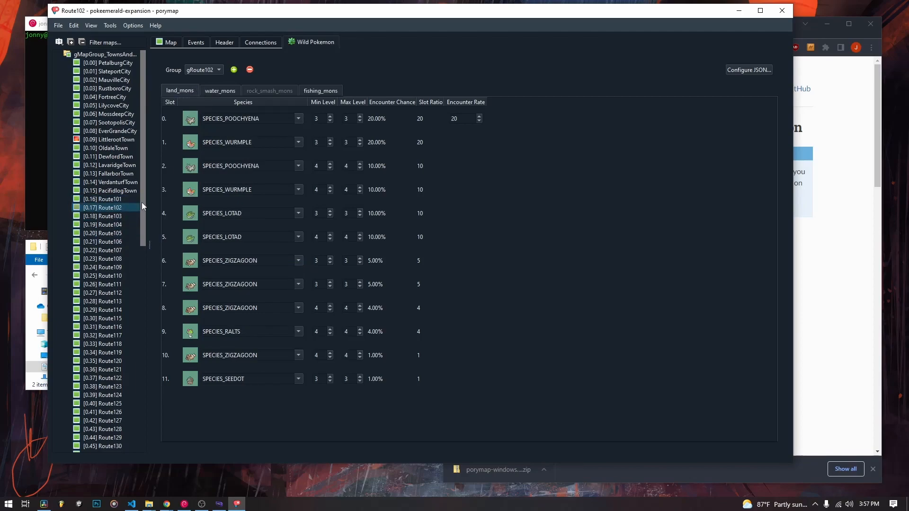
{"action": "left_click", "coordinate": [168, 43]}
{"action": "left_click_drag", "start_coordinate": [329, 448], "coordinate": [456, 423]}
{"action": "left_click_drag", "start_coordinate": [369, 449], "coordinate": [255, 434]}
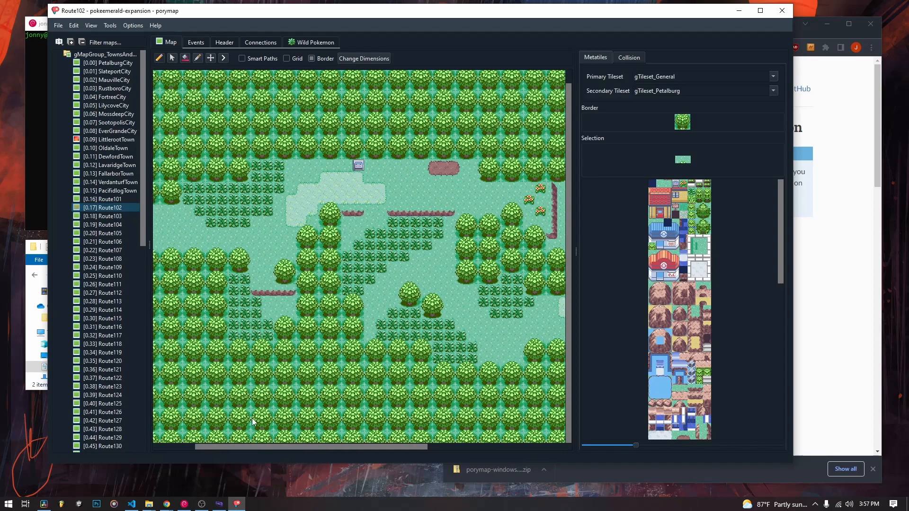
Examine Route102's wild Pokemon tables for land_mons, water_mons and fishing_mons.
{"action": "left_click", "coordinate": [308, 41]}
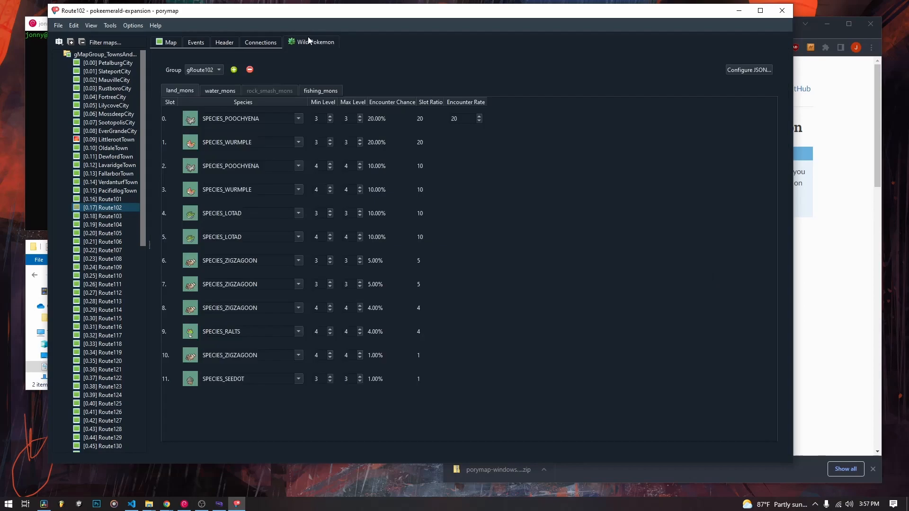
{"action": "left_click", "coordinate": [207, 89]}
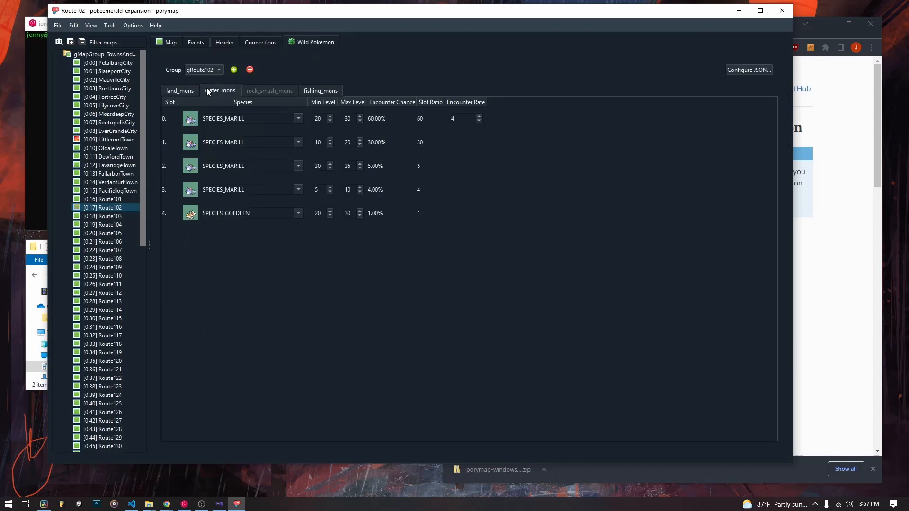
{"action": "left_click", "coordinate": [319, 92]}
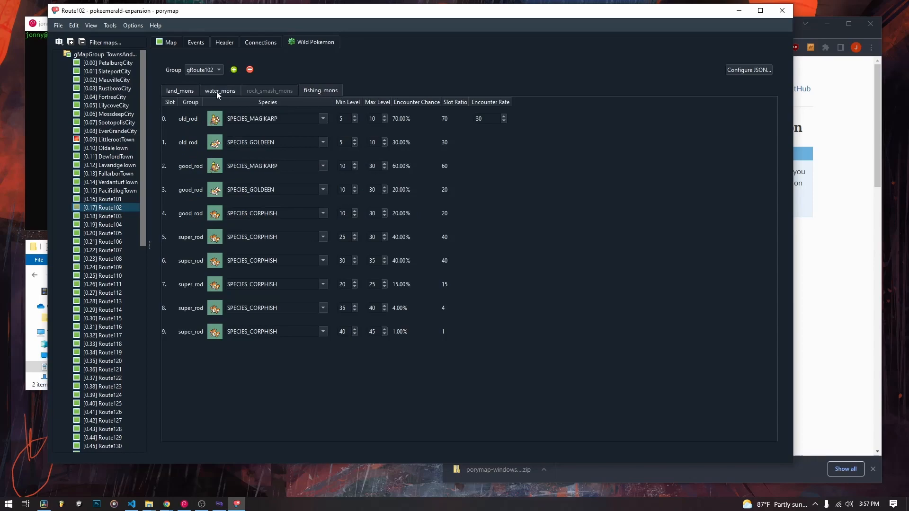
{"action": "left_click", "coordinate": [184, 89]}
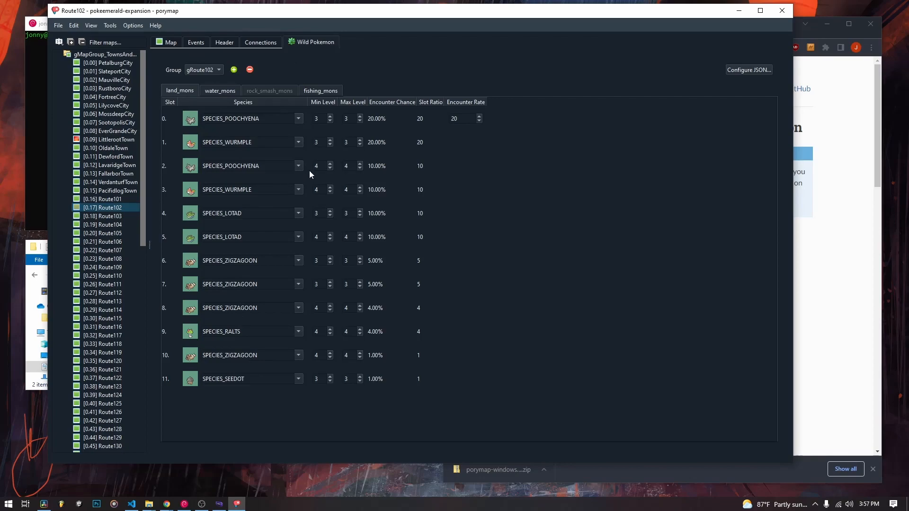
{"action": "left_click", "coordinate": [226, 92]}
{"action": "left_click", "coordinate": [320, 92]}
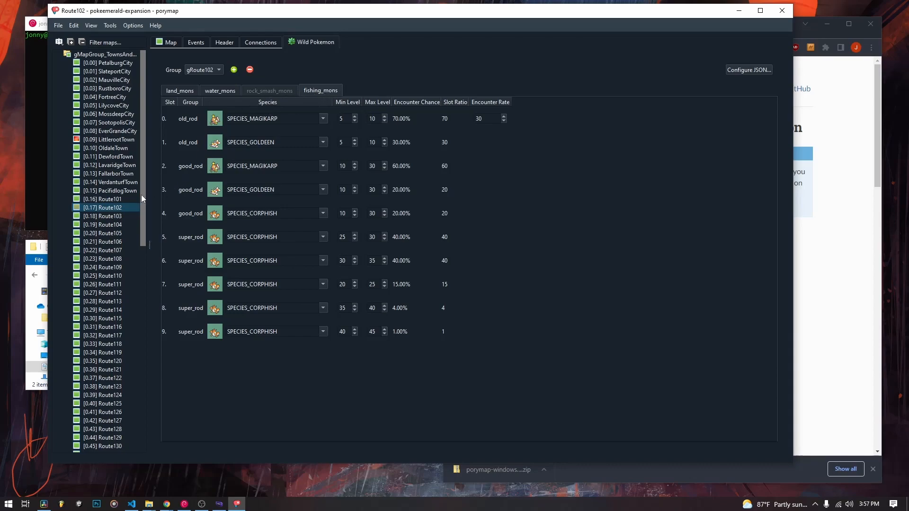
Open Route115's encounters, and view the map layouts of Route114, Route113 and Route125.
{"action": "left_click_drag", "start_coordinate": [142, 193], "coordinate": [135, 258]}
{"action": "double_click", "coordinate": [124, 191]}
{"action": "double_click", "coordinate": [114, 182]}
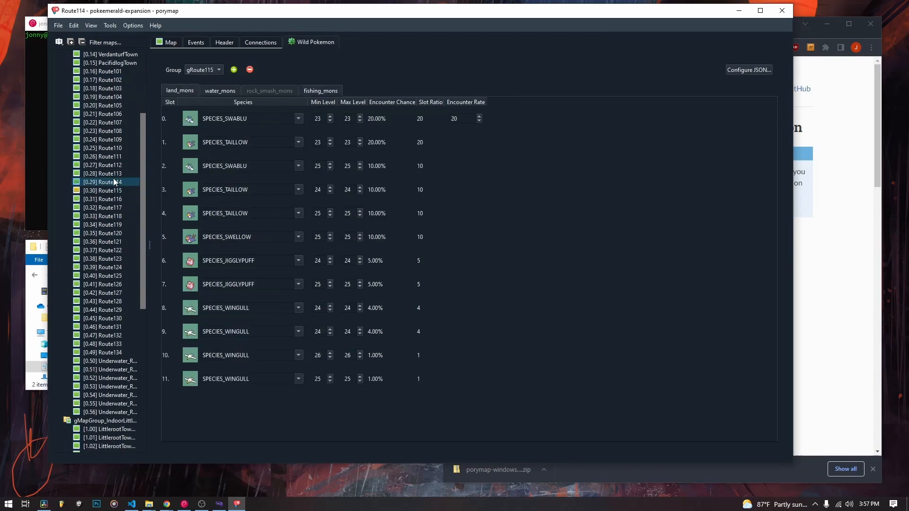
{"action": "left_click", "coordinate": [172, 41]}
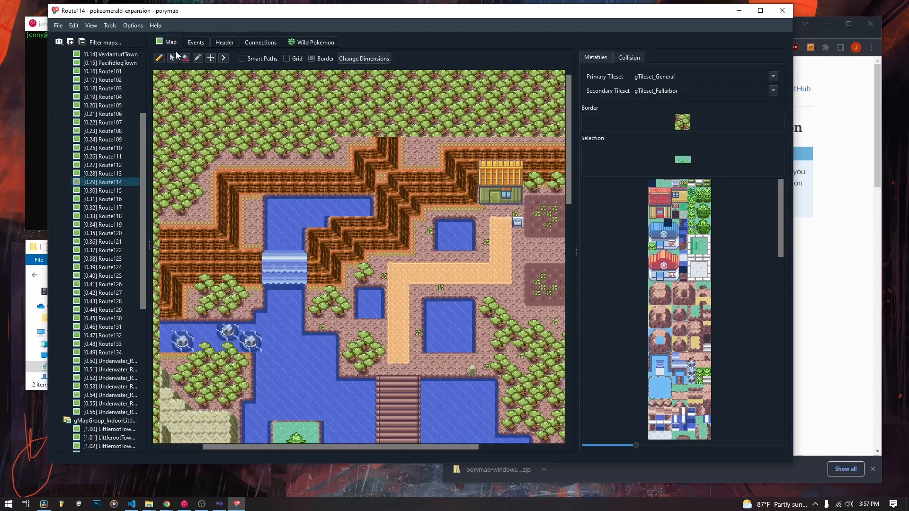
{"action": "double_click", "coordinate": [106, 175]}
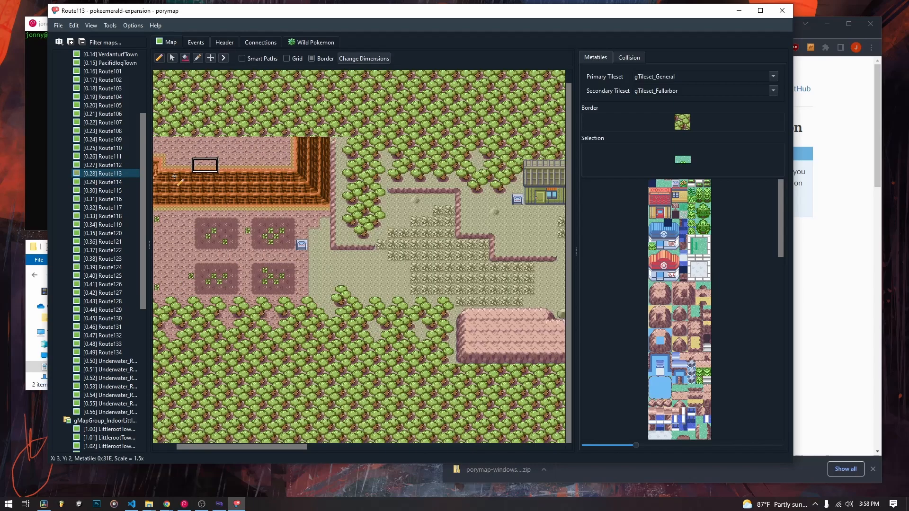
{"action": "double_click", "coordinate": [117, 278]}
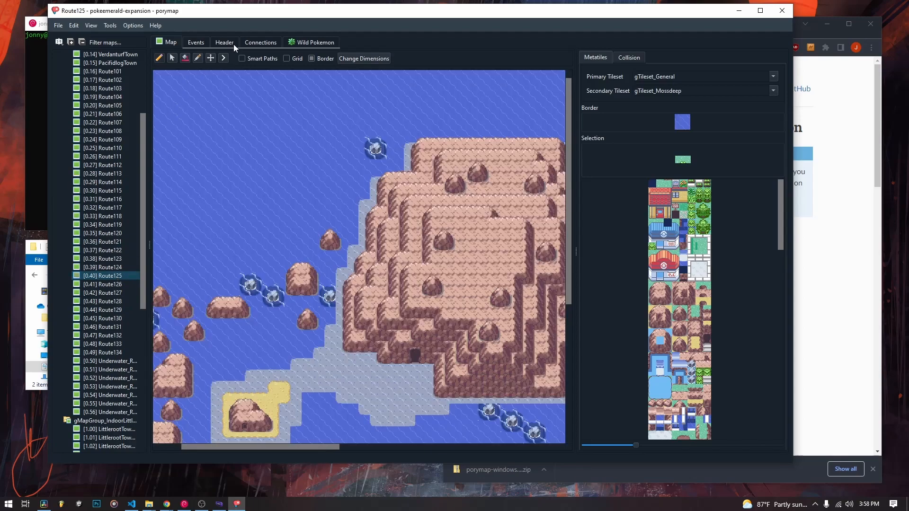
Examine Route125's wild Pokemon encounters and its map connections.
{"action": "left_click", "coordinate": [243, 43]}
{"action": "left_click", "coordinate": [305, 43]}
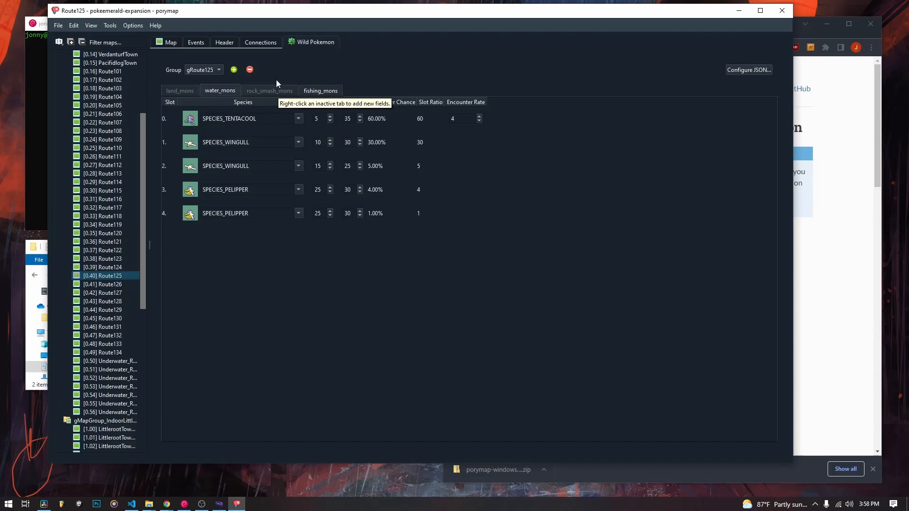
{"action": "left_click", "coordinate": [263, 43]}
{"action": "left_click", "coordinate": [315, 42]}
{"action": "left_click", "coordinate": [260, 42]}
{"action": "scroll", "coordinate": [402, 213], "scroll_direction": "down", "scroll_amount": 5}
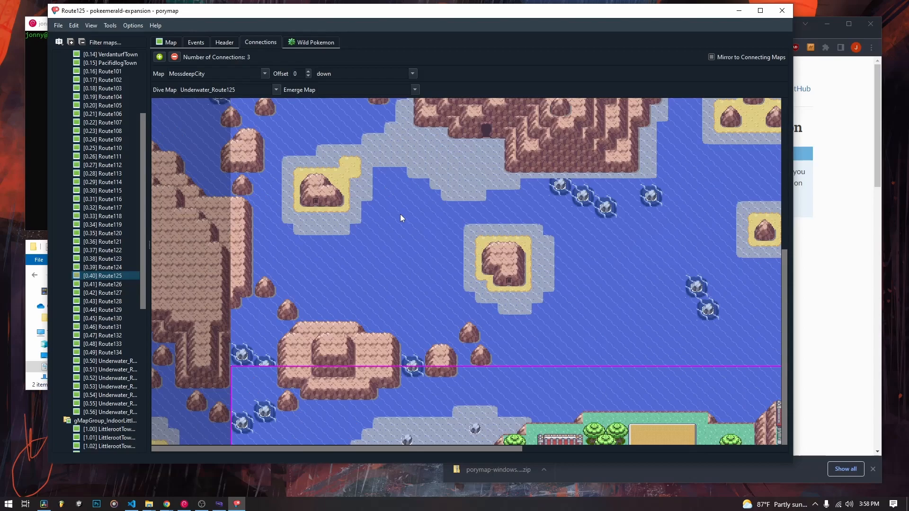
{"action": "scroll", "coordinate": [402, 221], "scroll_direction": "up", "scroll_amount": 5}
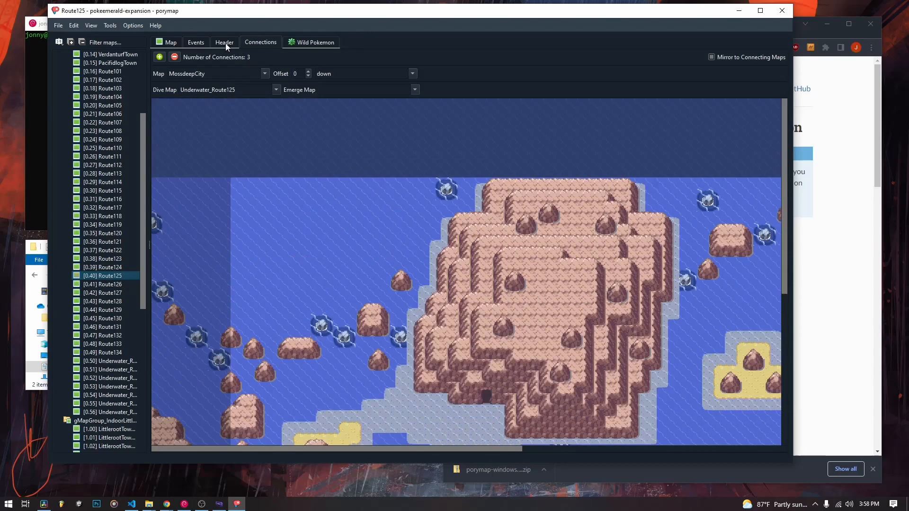
Open LittlerootTown and view its map layout and header settings.
{"action": "left_click", "coordinate": [226, 45]}
{"action": "left_click_drag", "start_coordinate": [144, 136], "coordinate": [141, 77]}
{"action": "left_click", "coordinate": [113, 139]}
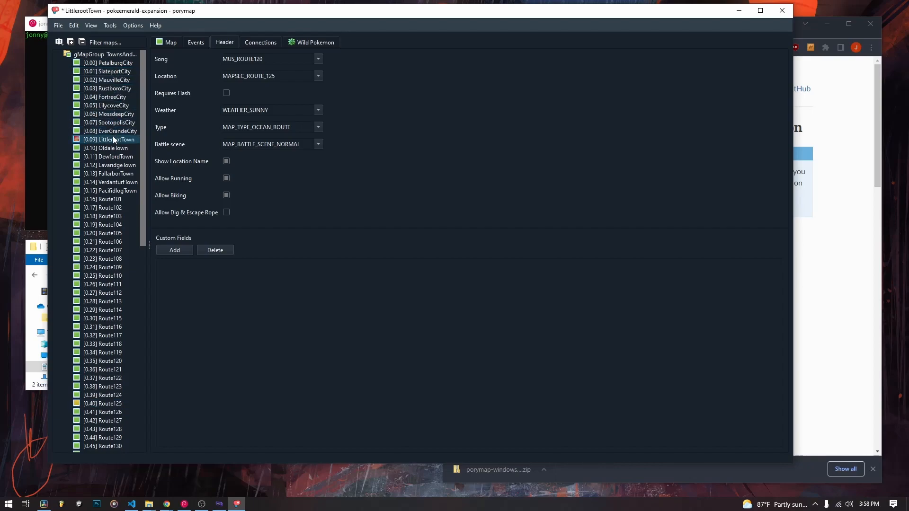
{"action": "left_click", "coordinate": [176, 43]}
{"action": "scroll", "coordinate": [402, 204], "scroll_direction": "up", "scroll_amount": 1}
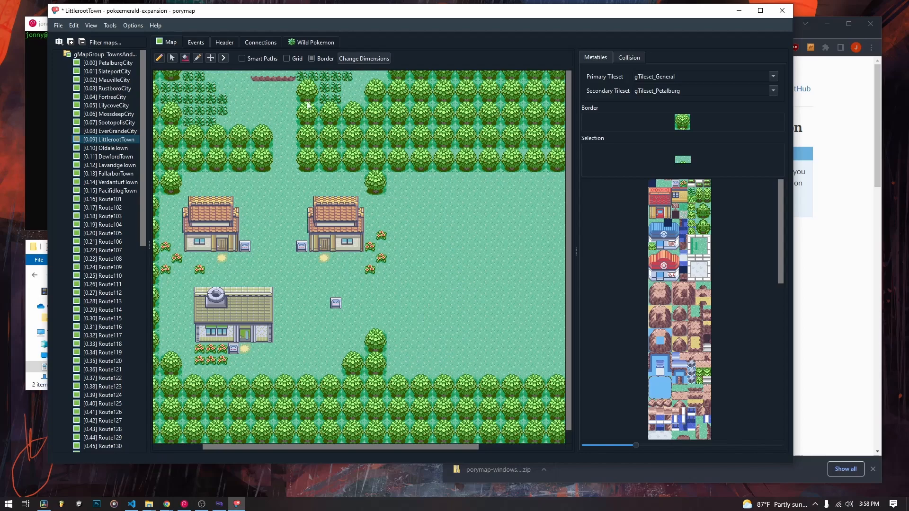
{"action": "left_click", "coordinate": [221, 42]}
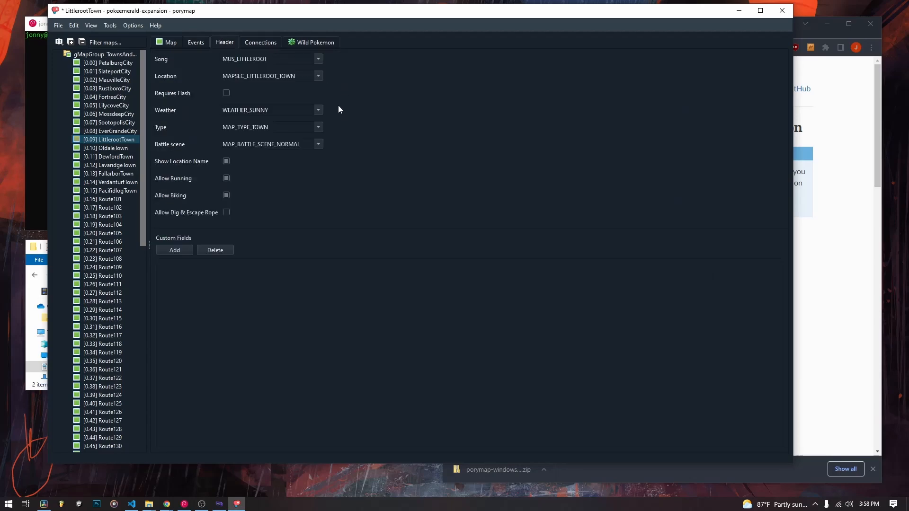
Browse the songs and locations available in LittlerootTown's header, keeping MUS_LITTLEROOT and MAPSEC_LITTLEROOT_TOWN.
{"action": "left_click", "coordinate": [318, 59]}
{"action": "left_click_drag", "start_coordinate": [319, 74], "coordinate": [320, 128]}
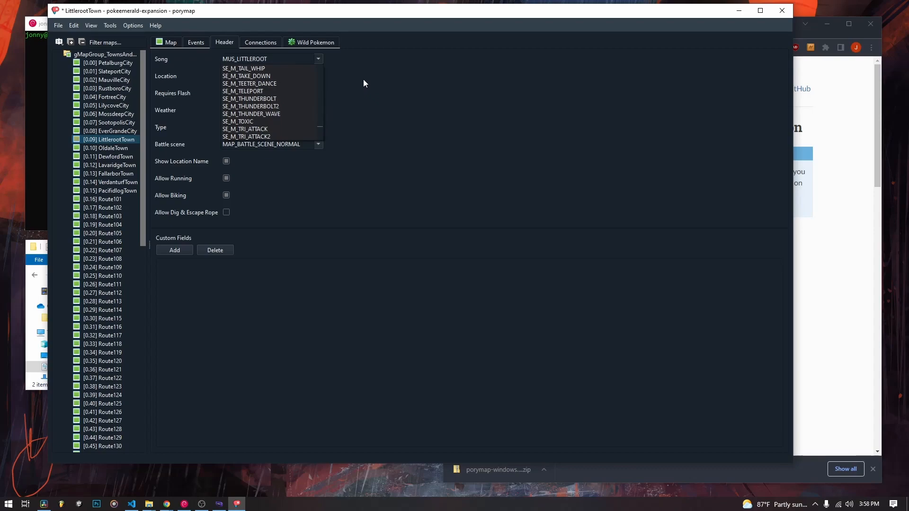
{"action": "left_click", "coordinate": [363, 83]}
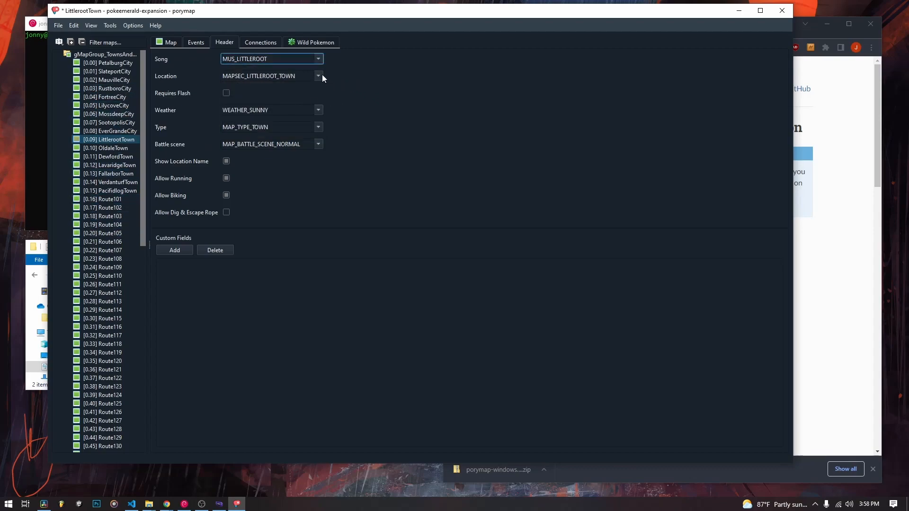
{"action": "left_click", "coordinate": [319, 76]}
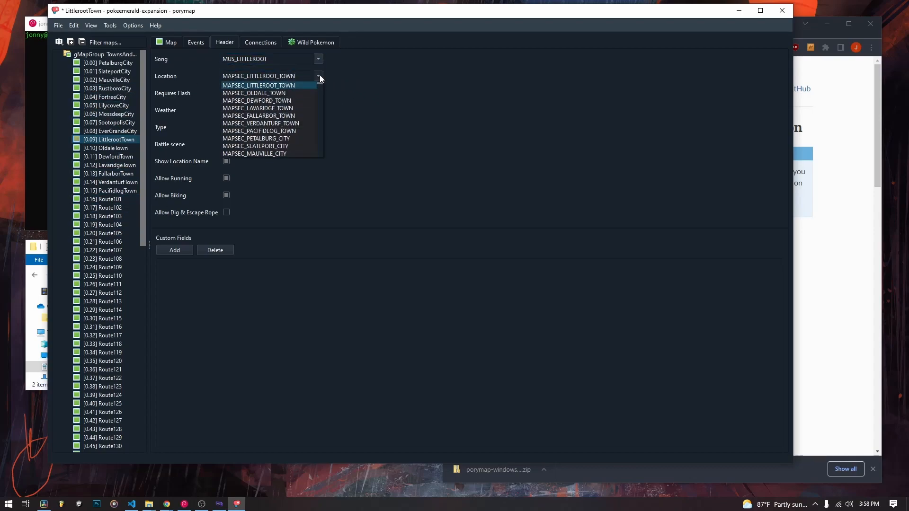
{"action": "left_click", "coordinate": [285, 87]}
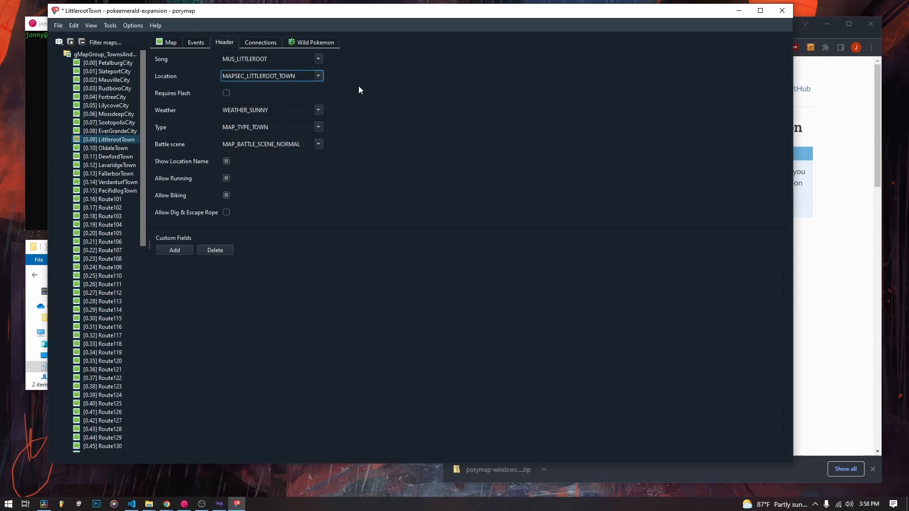
Set LittlerootTown's weather to WEATHER_RAIN and save the map.
{"action": "left_click", "coordinate": [319, 109]}
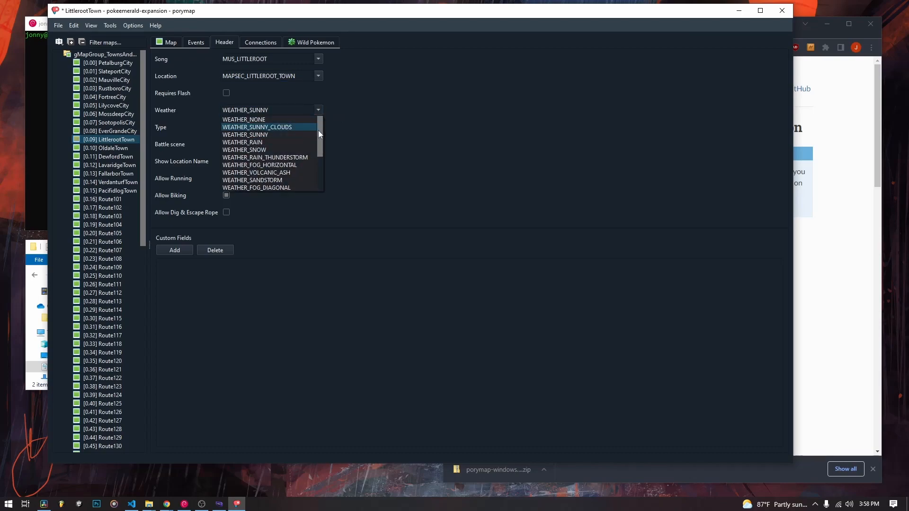
{"action": "left_click", "coordinate": [272, 142]}
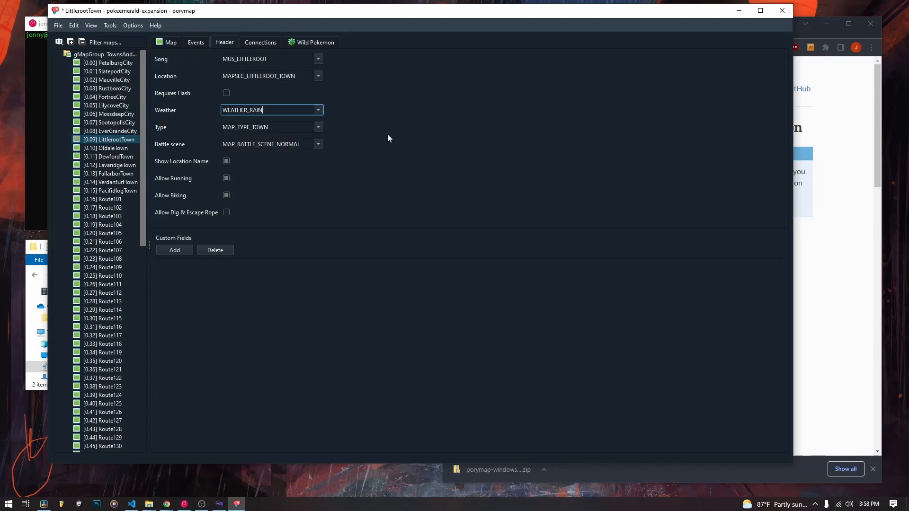
{"action": "left_click", "coordinate": [57, 25]}
{"action": "left_click", "coordinate": [75, 57]}
Browse the map types and battle scenes available in LittlerootTown's header, keeping MAP_TYPE_TOWN and MAP_BATTLE_SCENE_NORMAL.
{"action": "left_click", "coordinate": [318, 128]}
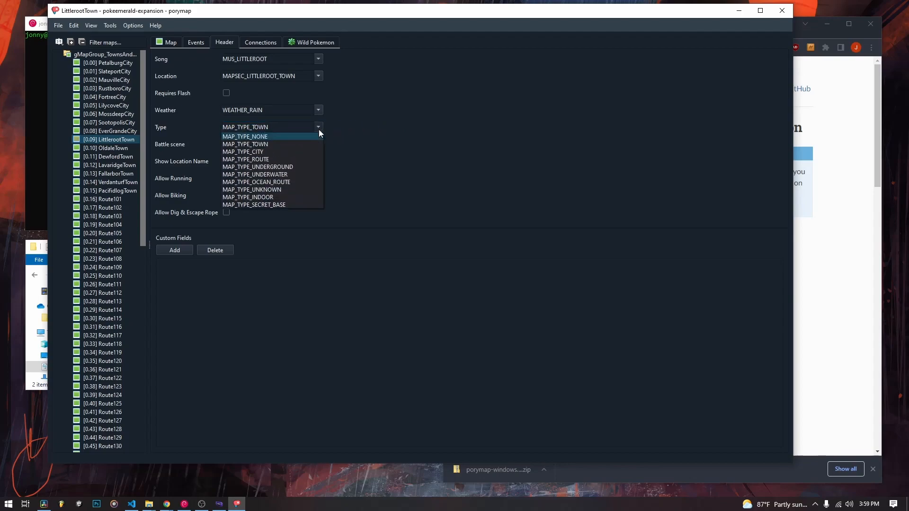
{"action": "left_click", "coordinate": [386, 114]}
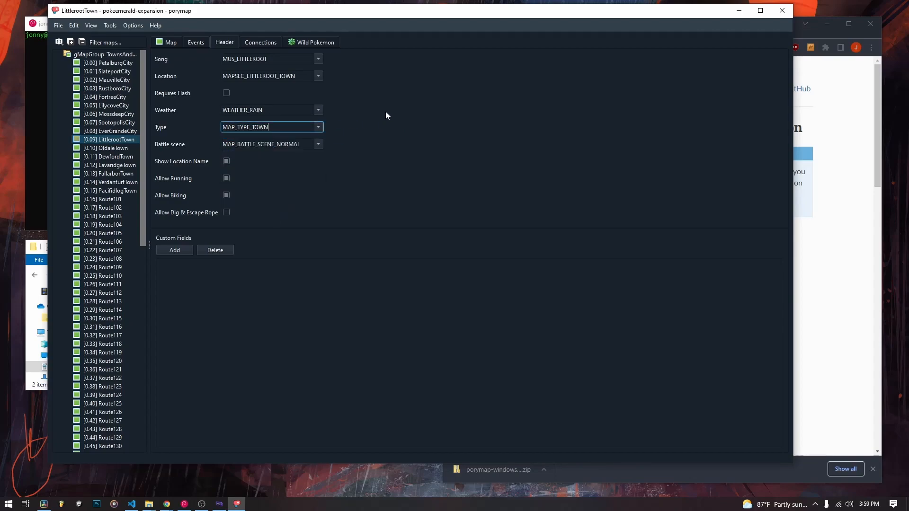
{"action": "left_click", "coordinate": [317, 128]}
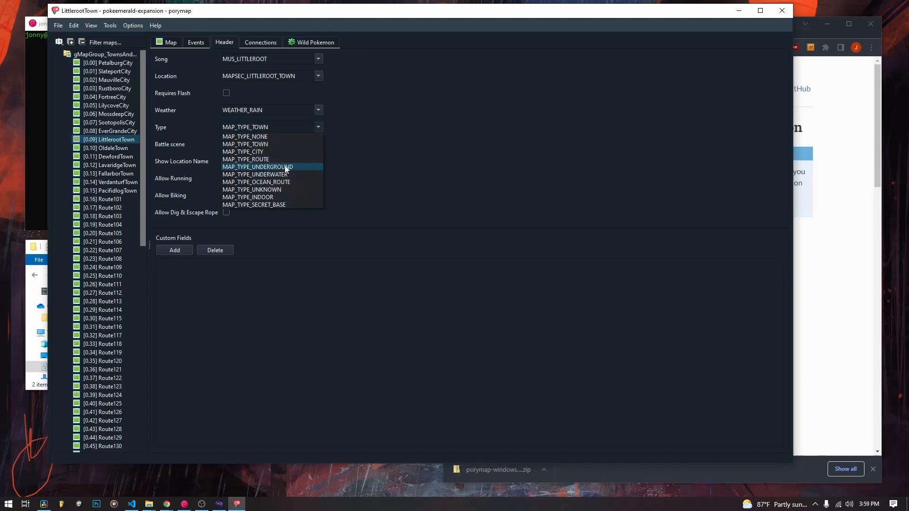
{"action": "left_click", "coordinate": [365, 149]}
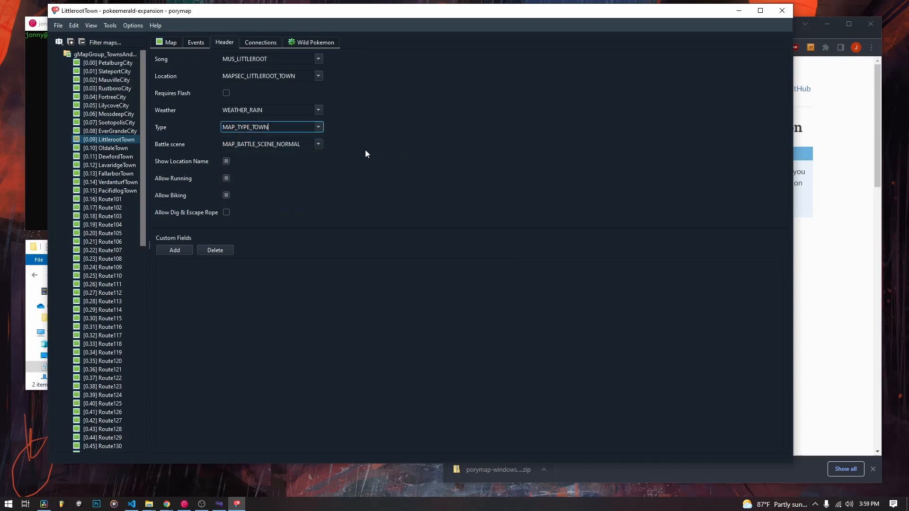
{"action": "left_click", "coordinate": [319, 143]}
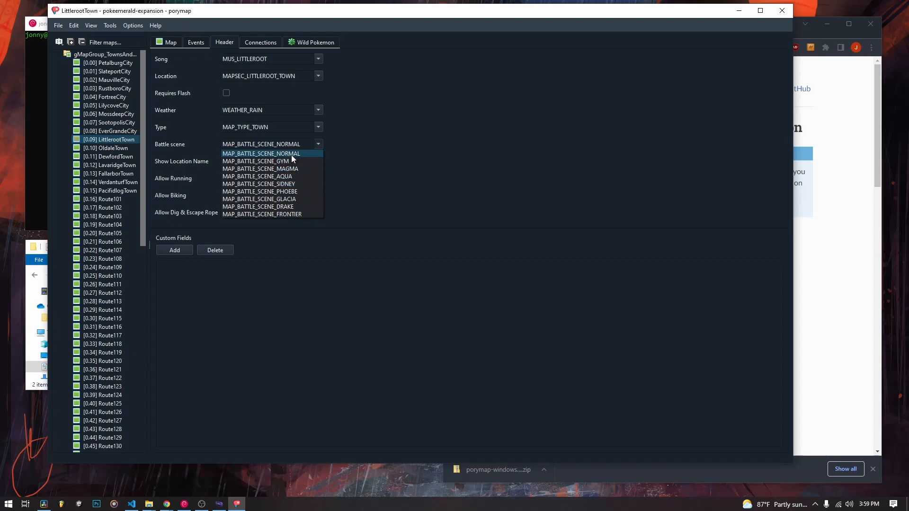
{"action": "left_click", "coordinate": [315, 153]}
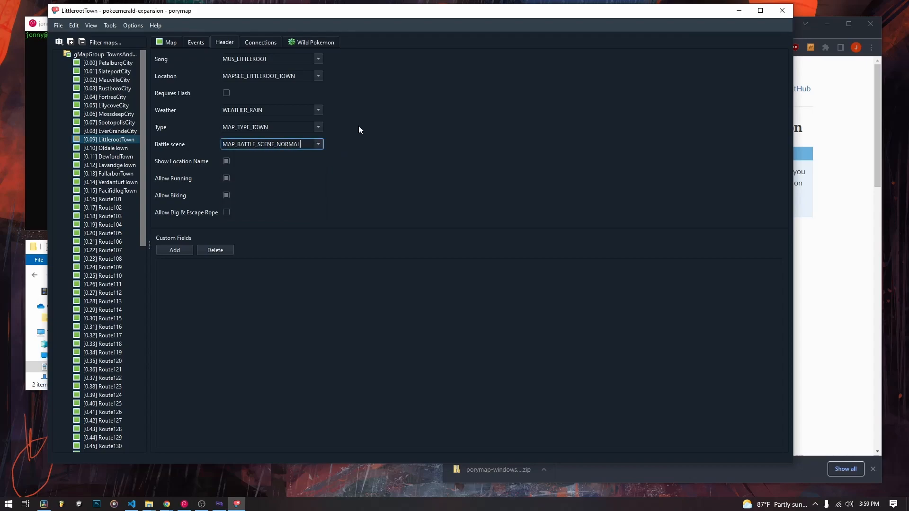
{"action": "left_click", "coordinate": [319, 144]}
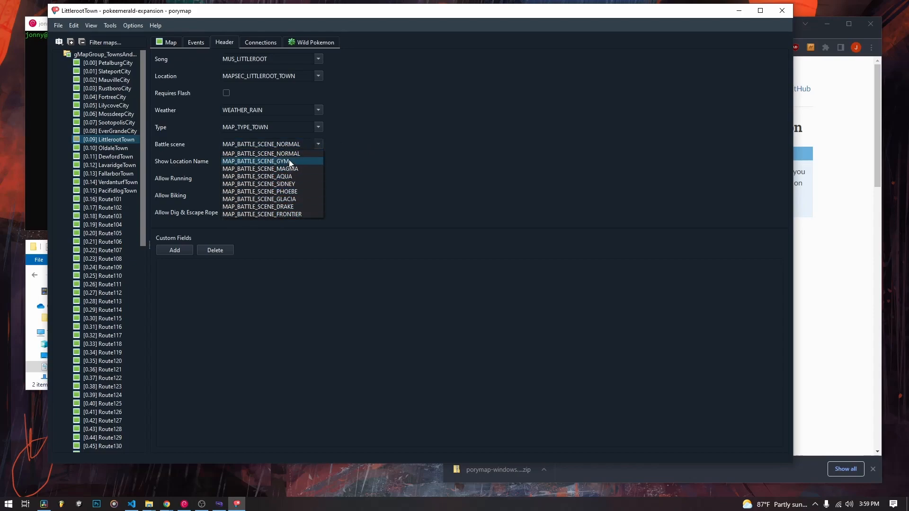
{"action": "left_click", "coordinate": [366, 129]}
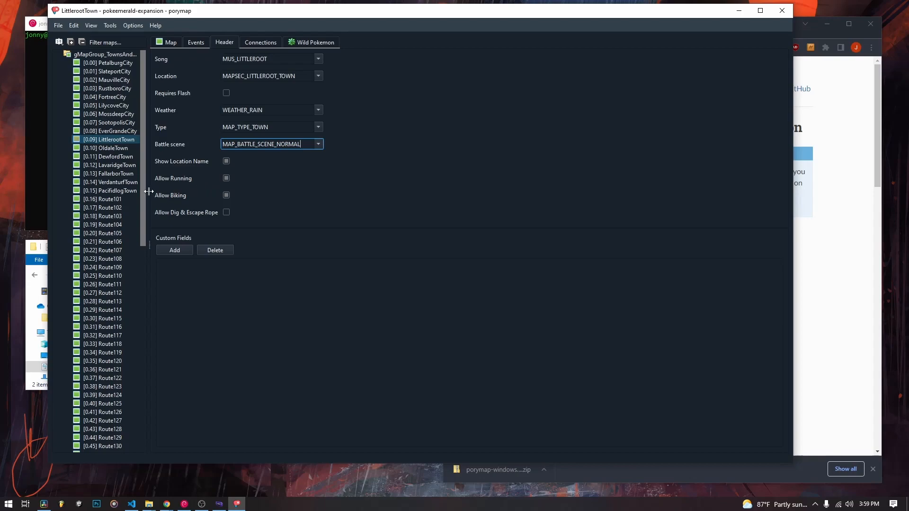
Look through the indoor map groups, view OldaleTown_House1's header for comparison, and return to LittlerootTown's header.
{"action": "mouse_move", "coordinate": [142, 184]}
{"action": "left_mouse_down"}
{"action": "mouse_move", "coordinate": [141, 197]}
{"action": "mouse_move", "coordinate": [141, 179]}
{"action": "left_mouse_up"}
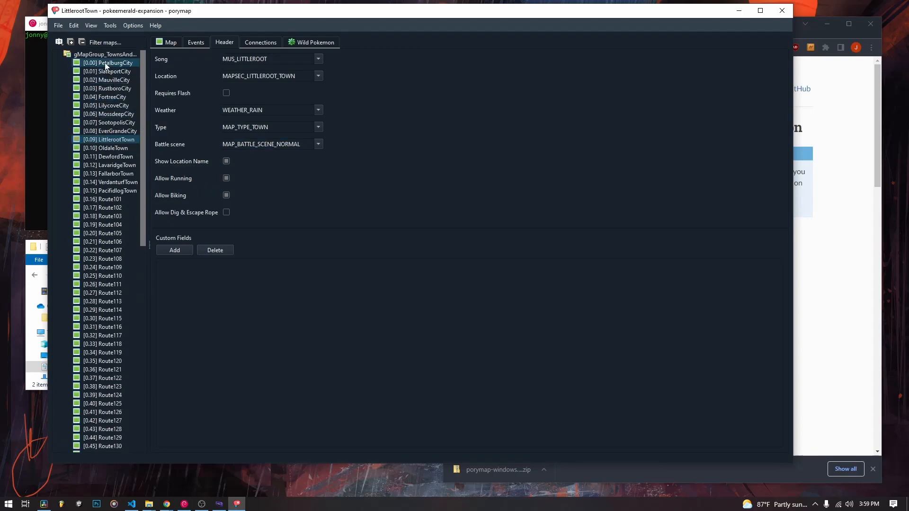
{"action": "double_click", "coordinate": [107, 54]}
{"action": "double_click", "coordinate": [104, 114]}
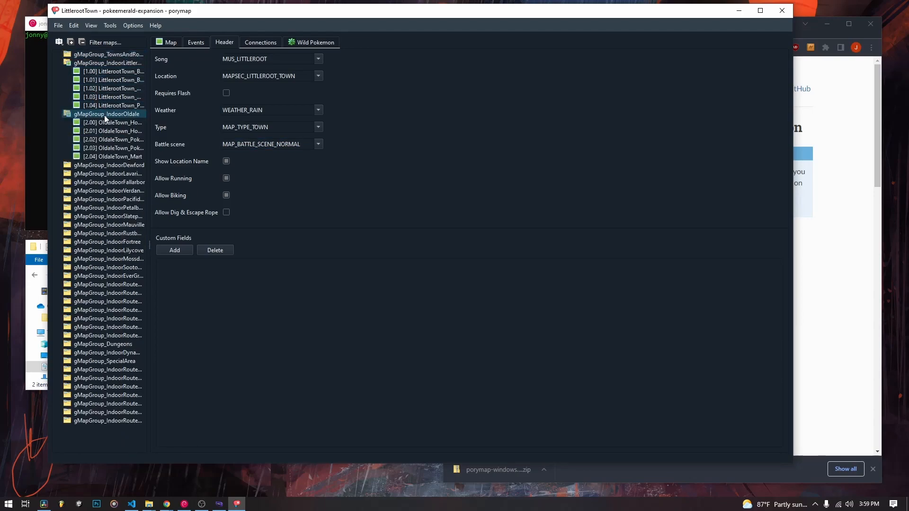
{"action": "double_click", "coordinate": [107, 122]}
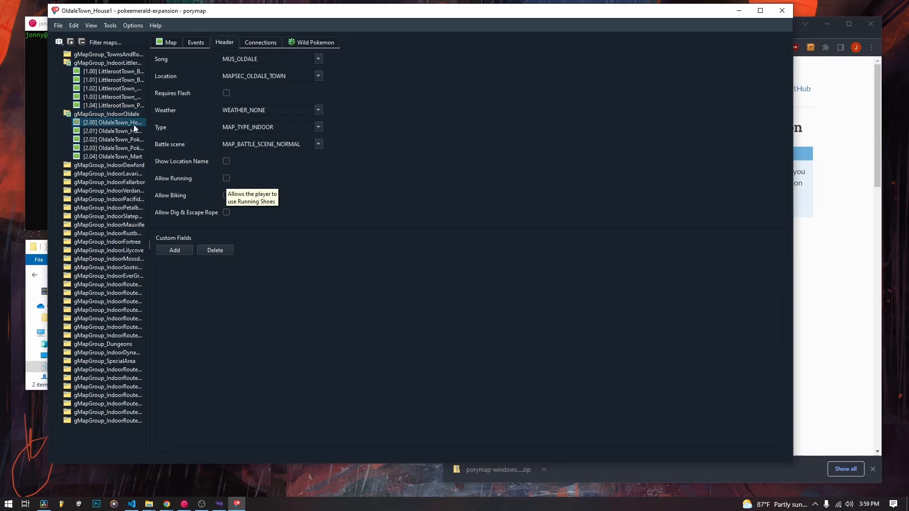
{"action": "double_click", "coordinate": [105, 113]}
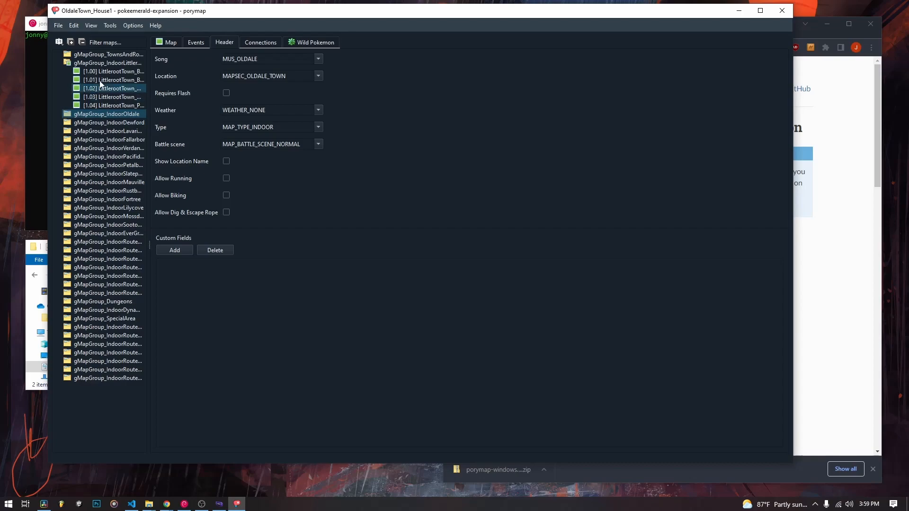
{"action": "left_click", "coordinate": [104, 63]}
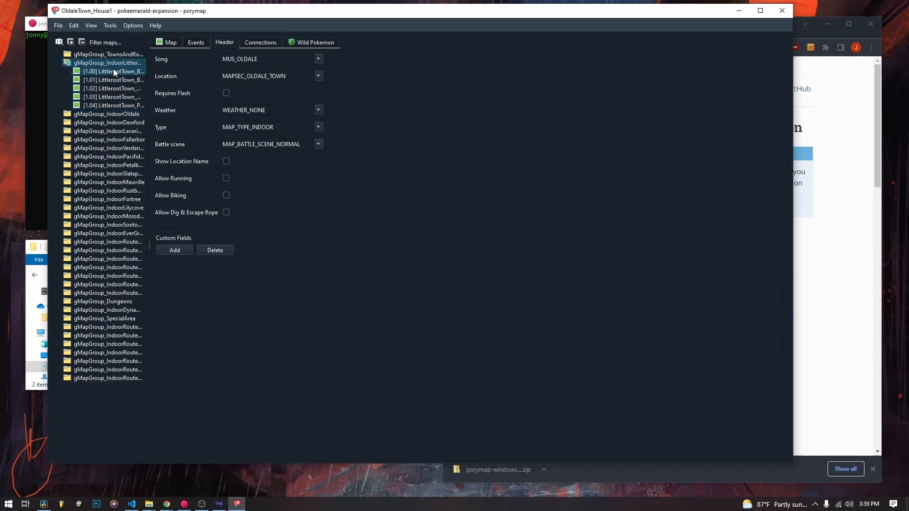
{"action": "double_click", "coordinate": [115, 62]}
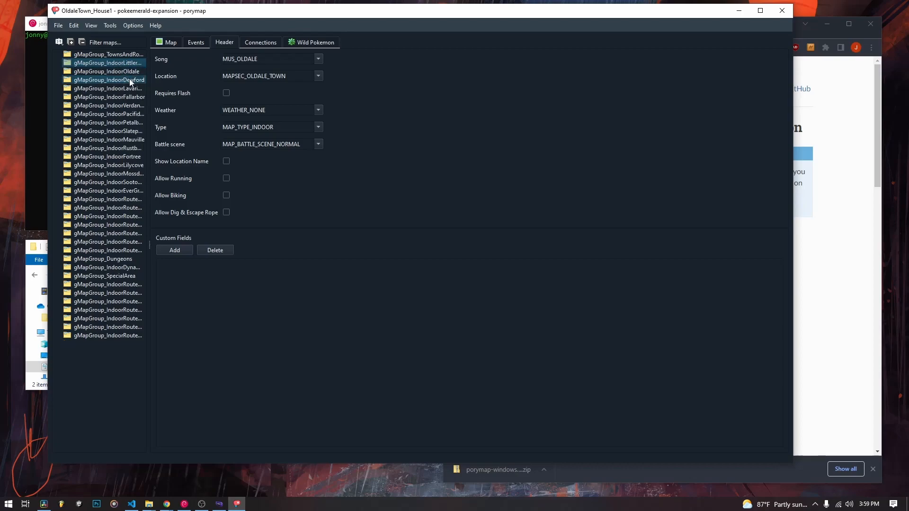
{"action": "double_click", "coordinate": [129, 55]}
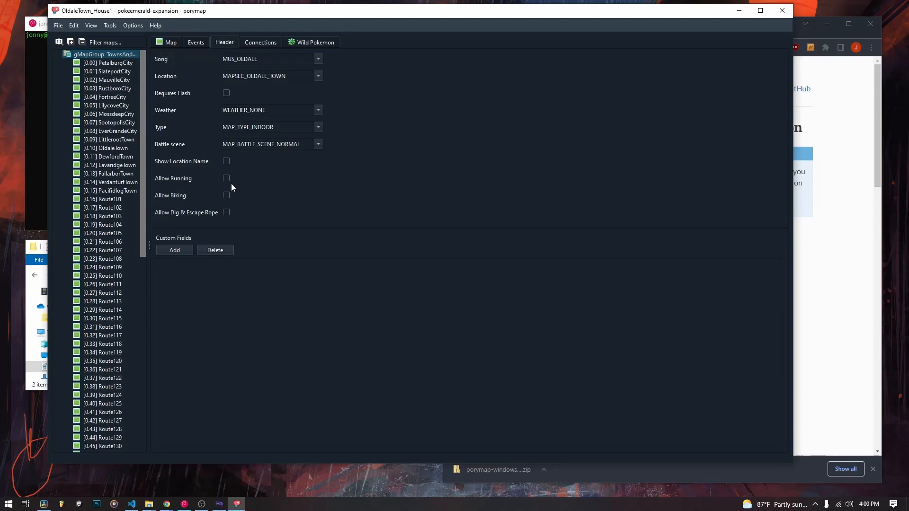
{"action": "double_click", "coordinate": [112, 140]}
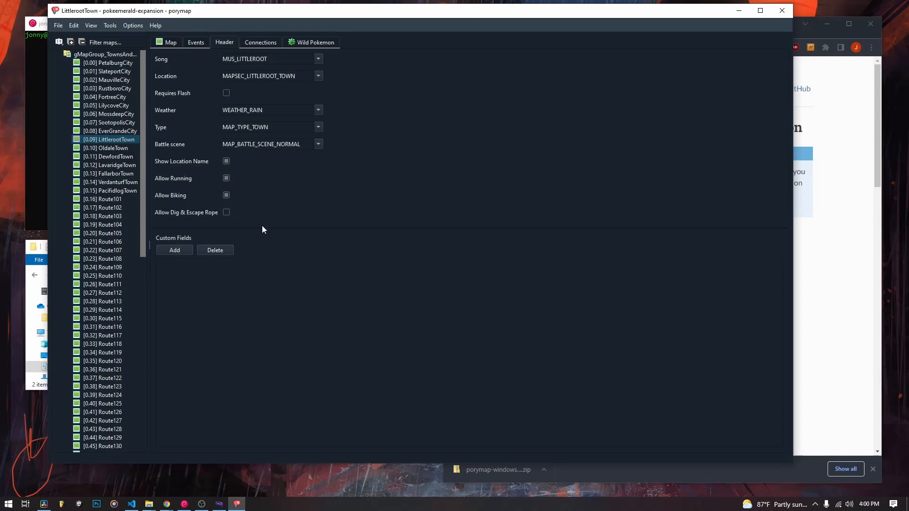
Paint an irregular pond on the grass southeast of LittlerootTown's eastern house, using the pond metatiles with Smart Paths.
{"action": "left_click", "coordinate": [199, 44]}
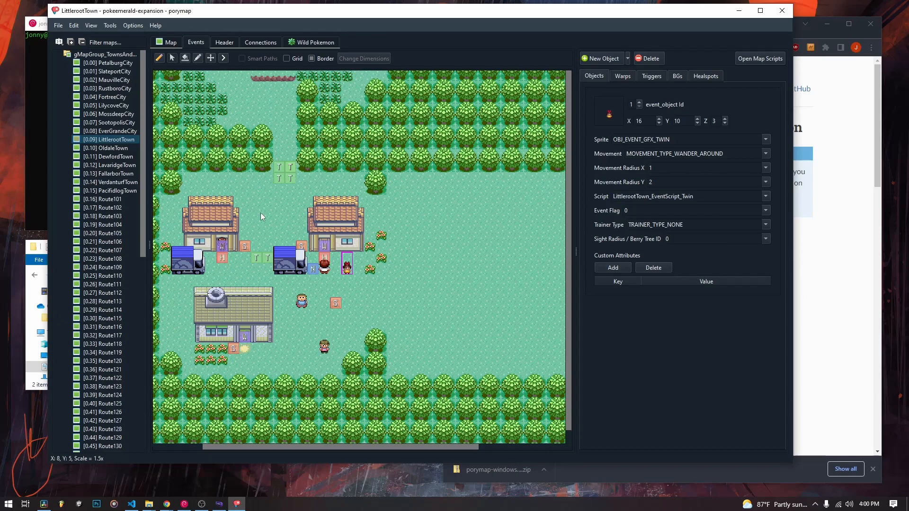
{"action": "left_click", "coordinate": [170, 43]}
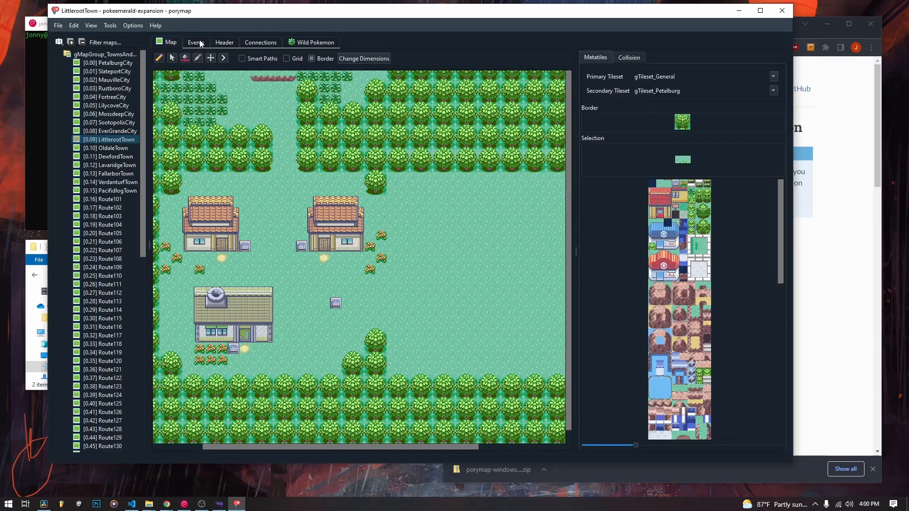
{"action": "left_click_drag", "start_coordinate": [350, 447], "coordinate": [406, 436]}
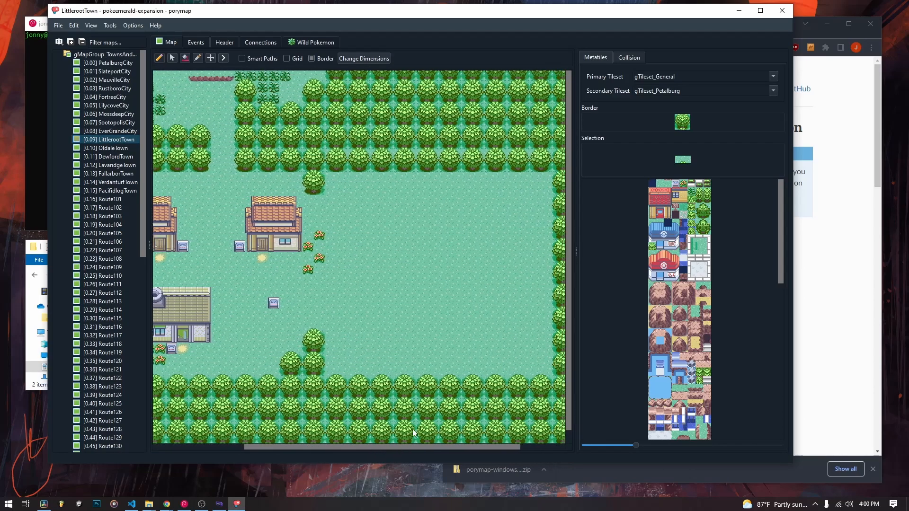
{"action": "left_click_drag", "start_coordinate": [780, 227], "coordinate": [783, 286]}
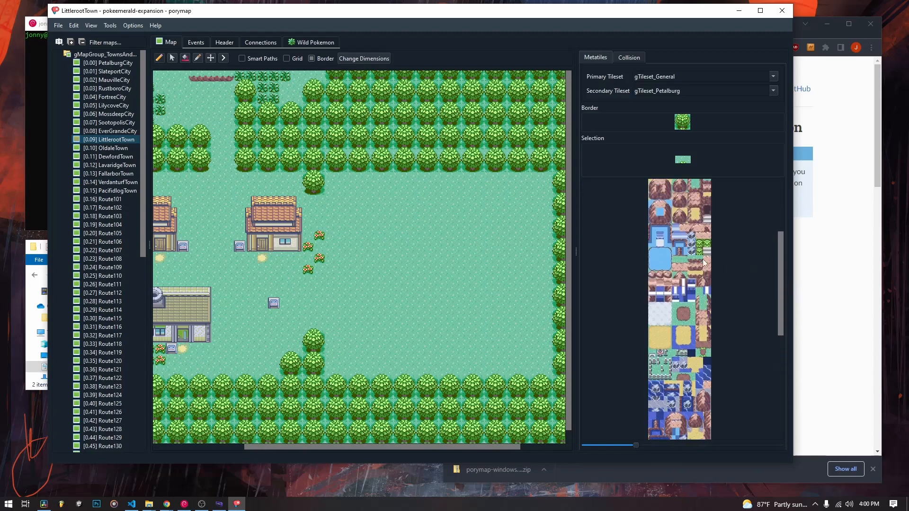
{"action": "left_click", "coordinate": [656, 256]}
{"action": "mouse_move", "coordinate": [364, 280]}
{"action": "left_mouse_down"}
{"action": "mouse_move", "coordinate": [387, 293]}
{"action": "mouse_move", "coordinate": [371, 286]}
{"action": "left_mouse_up"}
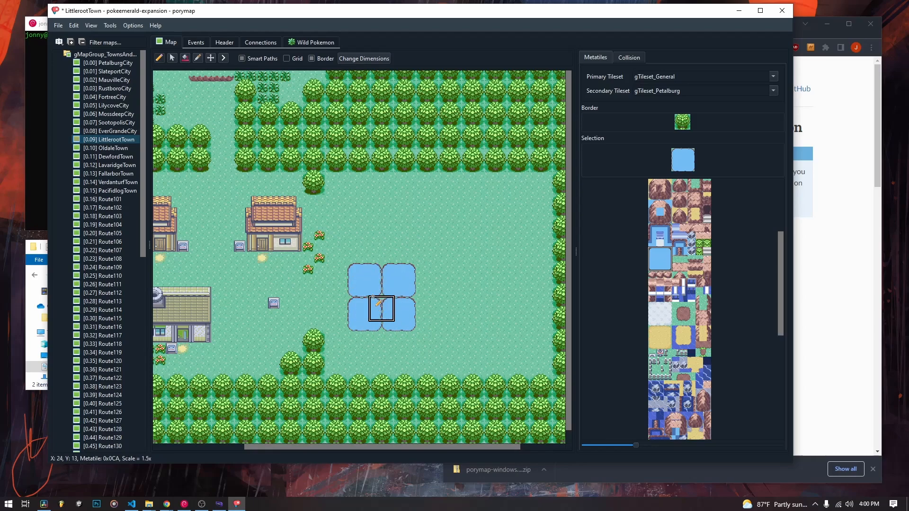
{"action": "key", "text": "ctrl+z"}
{"action": "mouse_move", "coordinate": [355, 270]}
{"action": "left_mouse_down"}
{"action": "mouse_move", "coordinate": [378, 305]}
{"action": "mouse_move", "coordinate": [412, 296]}
{"action": "mouse_move", "coordinate": [402, 326]}
{"action": "mouse_move", "coordinate": [377, 324]}
{"action": "mouse_move", "coordinate": [343, 291]}
{"action": "mouse_move", "coordinate": [389, 335]}
{"action": "mouse_move", "coordinate": [413, 337]}
{"action": "mouse_move", "coordinate": [434, 313]}
{"action": "mouse_move", "coordinate": [425, 306]}
{"action": "left_mouse_up"}
Try painting a patch of the pale ground metatiles on the grass north of the pond, and undo it.
{"action": "left_click", "coordinate": [659, 313]}
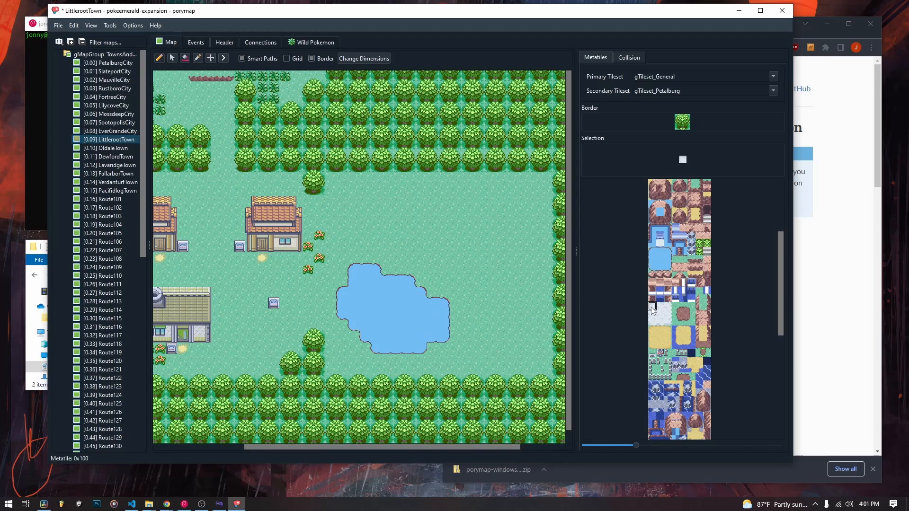
{"action": "left_click_drag", "start_coordinate": [653, 307], "coordinate": [655, 315]}
{"action": "left_click", "coordinate": [655, 310]}
{"action": "left_click_drag", "start_coordinate": [436, 216], "coordinate": [425, 238]}
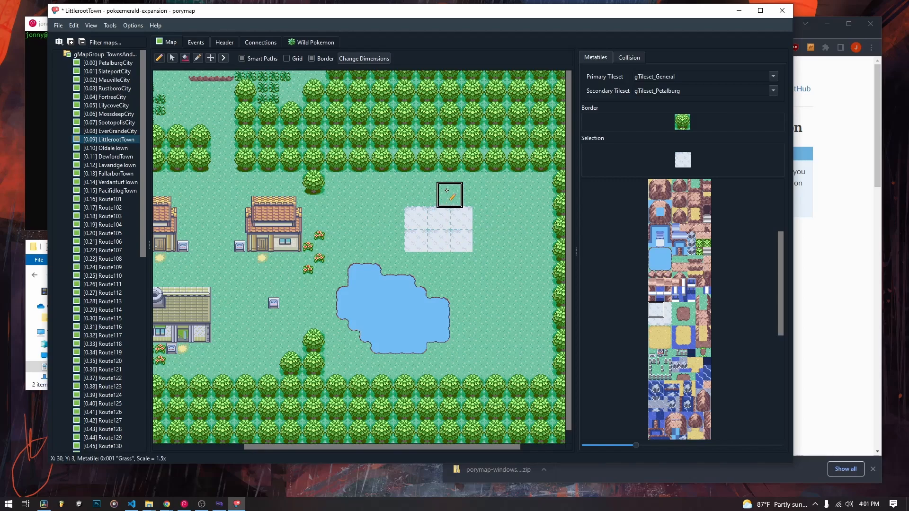
{"action": "key", "text": "ctrl+z"}
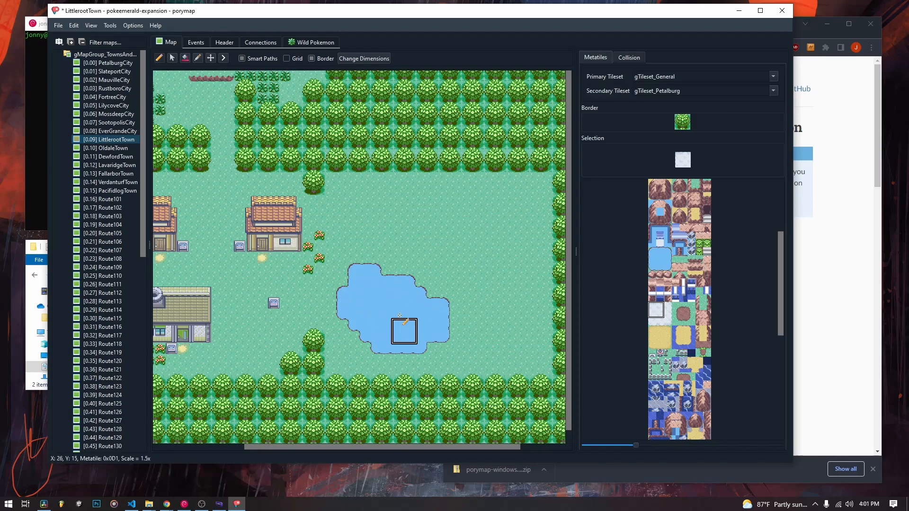
Paint a horizontal ledge across the grass north of the pond, leaving a two-tile gap between its sections.
{"action": "left_click_drag", "start_coordinate": [782, 260], "coordinate": [774, 213]}
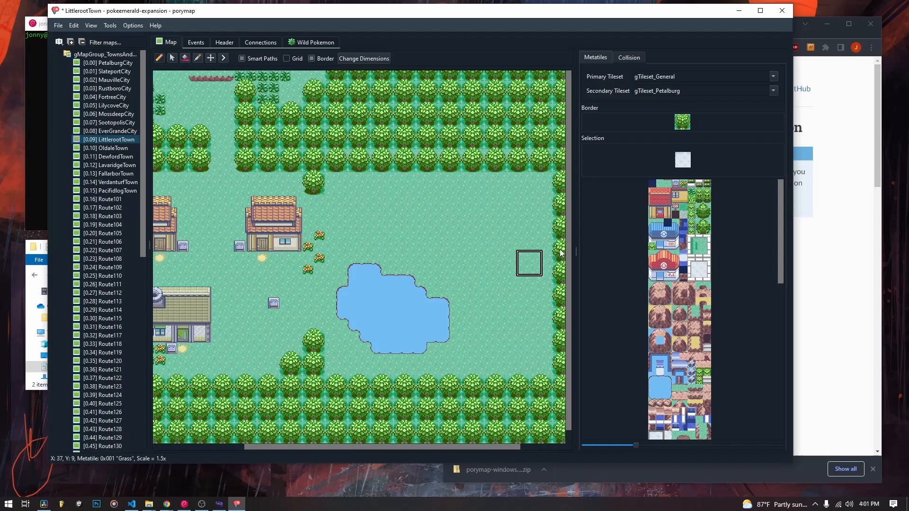
{"action": "mouse_move", "coordinate": [780, 212]}
{"action": "left_mouse_down"}
{"action": "mouse_move", "coordinate": [785, 385]}
{"action": "mouse_move", "coordinate": [786, 224]}
{"action": "left_mouse_up"}
{"action": "left_click", "coordinate": [693, 317]}
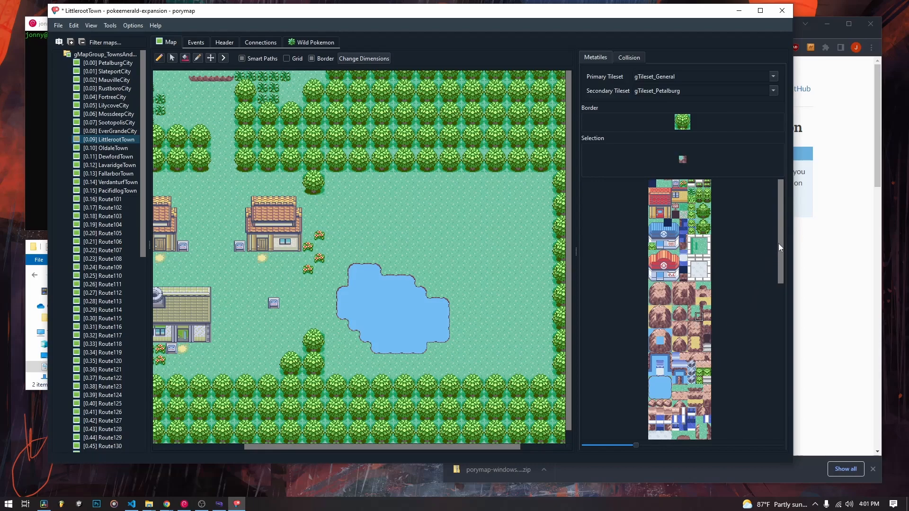
{"action": "mouse_move", "coordinate": [782, 243]}
{"action": "left_mouse_down"}
{"action": "mouse_move", "coordinate": [779, 280]}
{"action": "mouse_move", "coordinate": [780, 269]}
{"action": "left_mouse_up"}
{"action": "mouse_move", "coordinate": [417, 204]}
{"action": "left_mouse_down"}
{"action": "mouse_move", "coordinate": [539, 215]}
{"action": "mouse_move", "coordinate": [525, 204]}
{"action": "left_mouse_up"}
{"action": "key", "text": "ctrl+z"}
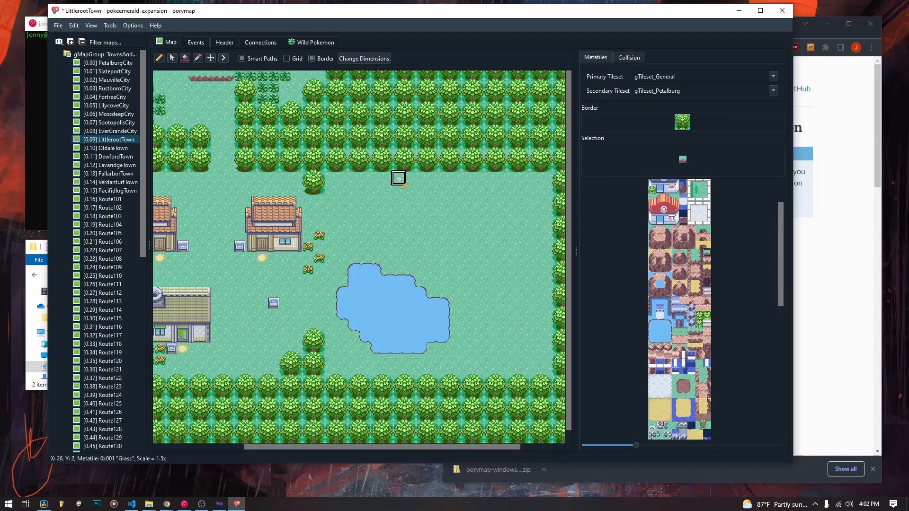
{"action": "left_click_drag", "start_coordinate": [331, 191], "coordinate": [543, 191]}
{"action": "key", "text": "ctrl+z"}
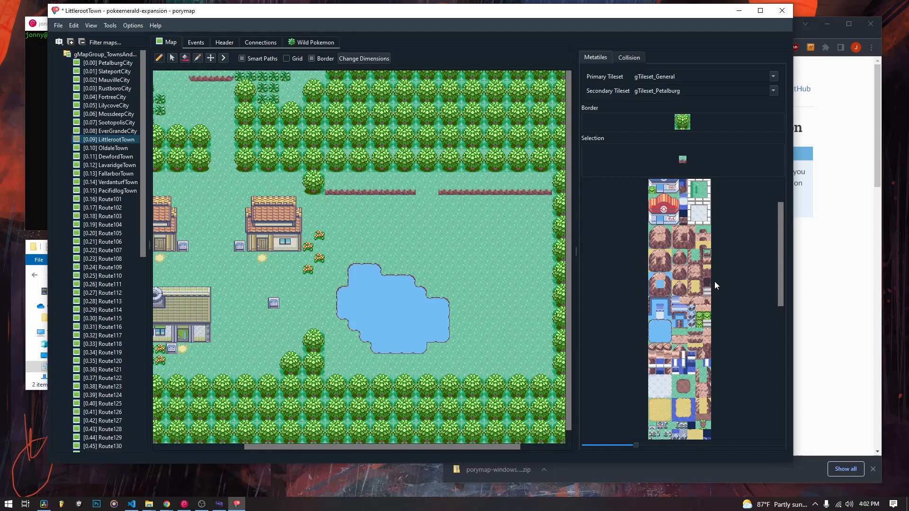
Mark both new ledge sections north of the pond as impassable in the collision layer and save the map.
{"action": "left_click_drag", "start_coordinate": [780, 267], "coordinate": [780, 281]}
{"action": "left_click", "coordinate": [698, 301]}
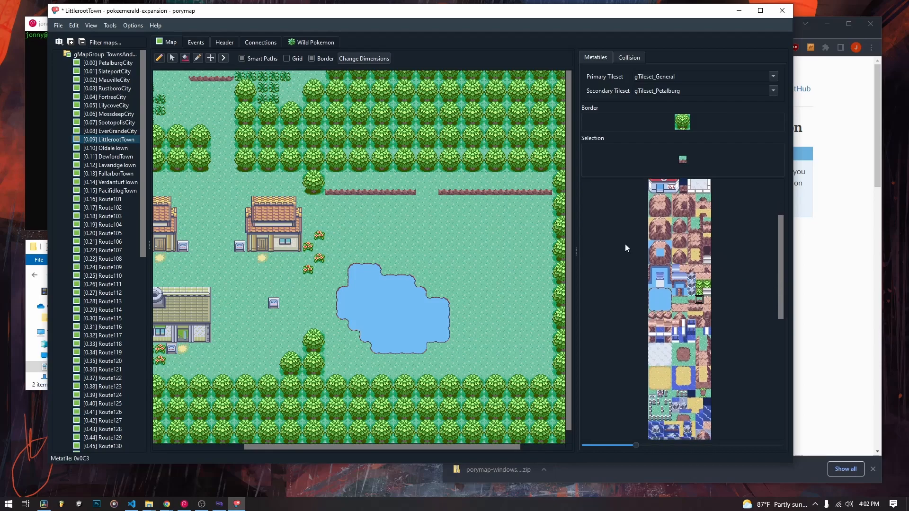
{"action": "left_click", "coordinate": [691, 299]}
{"action": "left_click", "coordinate": [621, 60]}
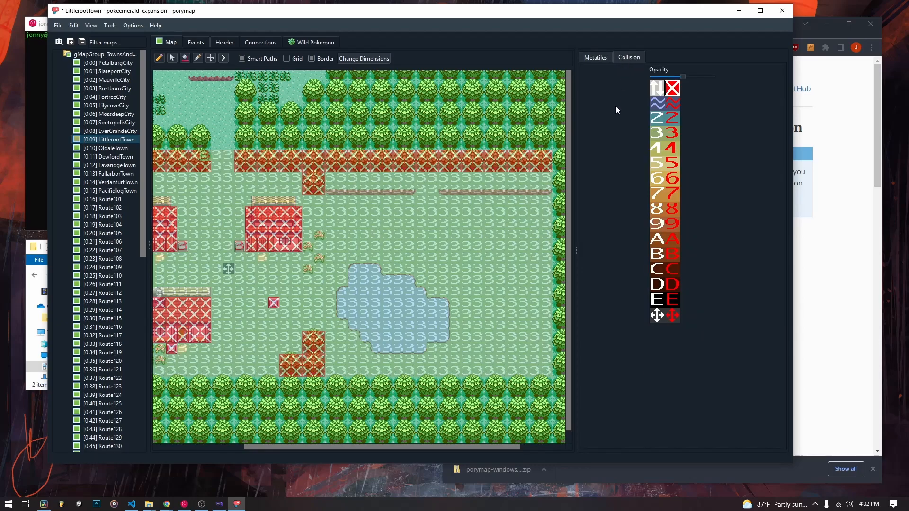
{"action": "left_click_drag", "start_coordinate": [331, 190], "coordinate": [545, 192]}
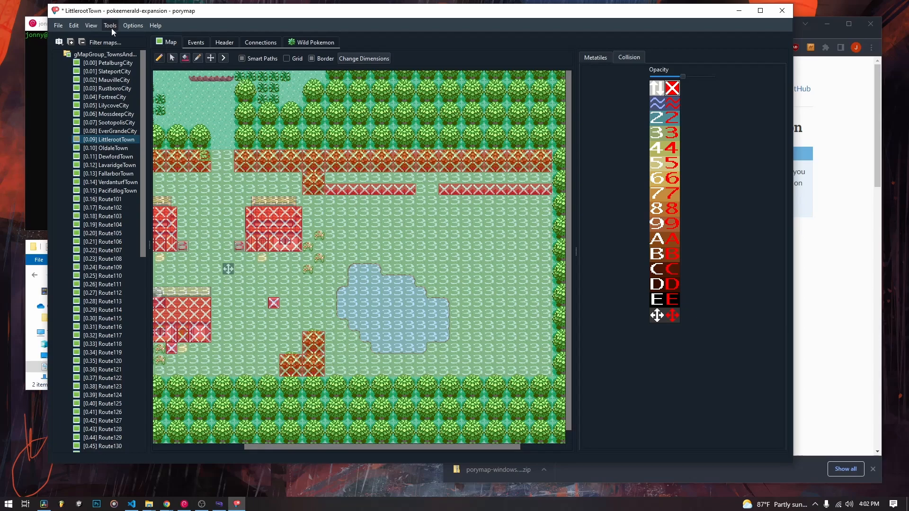
{"action": "left_click", "coordinate": [57, 26]}
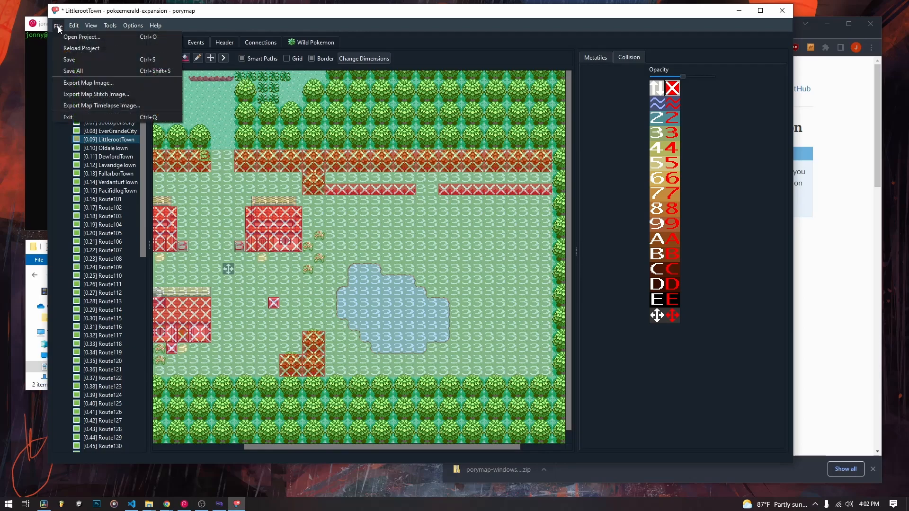
{"action": "left_click", "coordinate": [77, 60]}
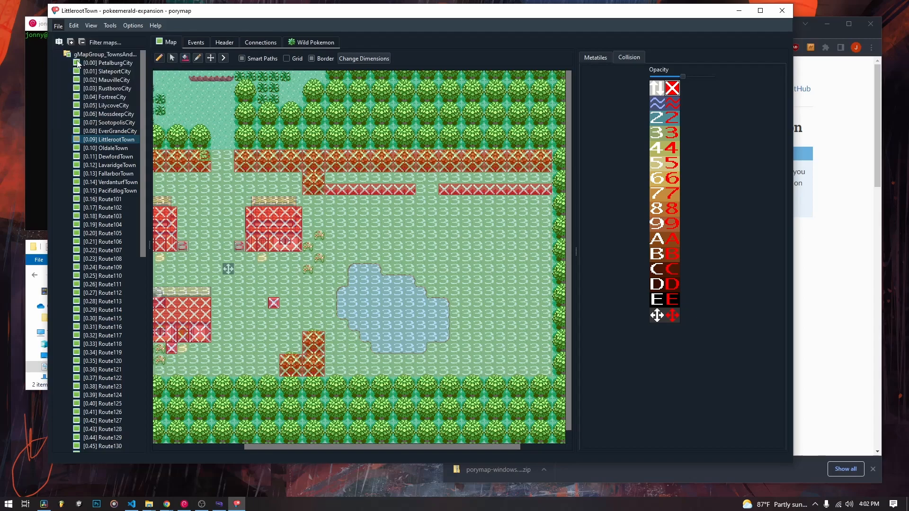
Open Route101 and try painting collision cells over the grass in its northeast area, undoing the changes.
{"action": "left_click", "coordinate": [100, 199]}
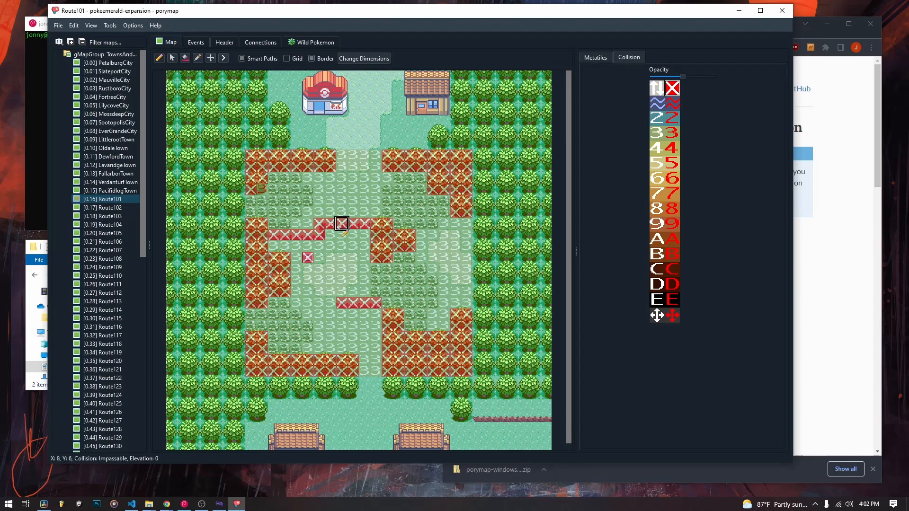
{"action": "left_click", "coordinate": [423, 202]}
{"action": "mouse_move", "coordinate": [423, 201]}
{"action": "left_mouse_down"}
{"action": "mouse_move", "coordinate": [444, 205]}
{"action": "mouse_move", "coordinate": [466, 256]}
{"action": "mouse_move", "coordinate": [457, 232]}
{"action": "left_mouse_up"}
{"action": "key", "text": "ctrl+z"}
{"action": "key", "text": "ctrl+z"}
{"action": "key", "text": "ctrl+z"}
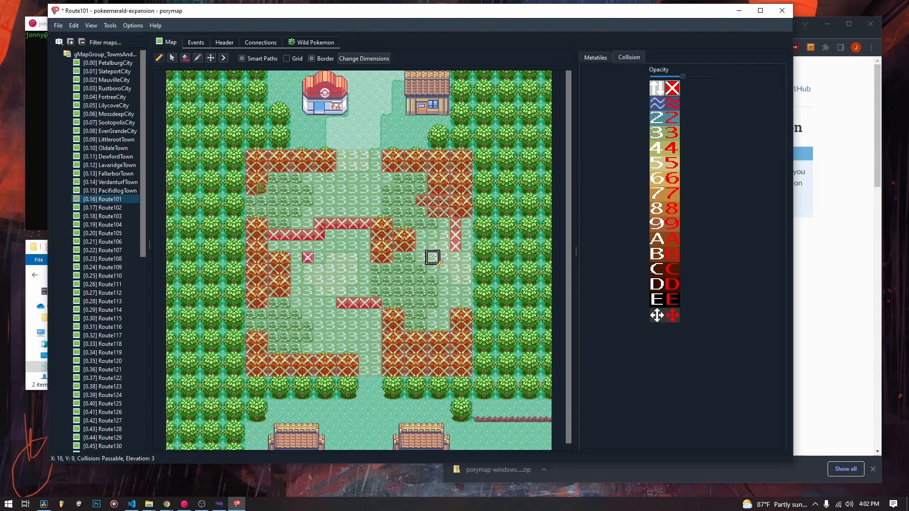
{"action": "mouse_move", "coordinate": [142, 64]}
{"action": "left_mouse_down"}
{"action": "mouse_move", "coordinate": [143, 213]}
{"action": "mouse_move", "coordinate": [142, 48]}
{"action": "left_mouse_up"}
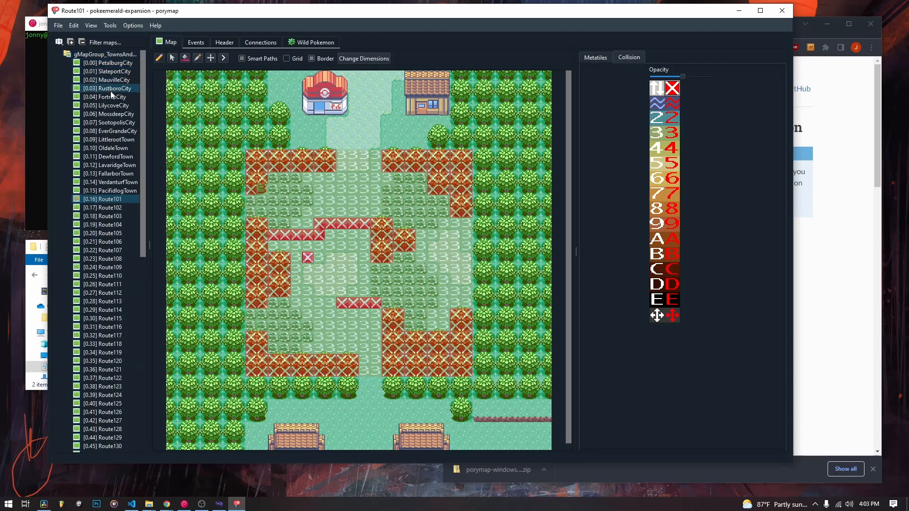
Return to the LittlerootTown map, save it and collapse the towns-and-routes group in the map list.
{"action": "left_click", "coordinate": [114, 139]}
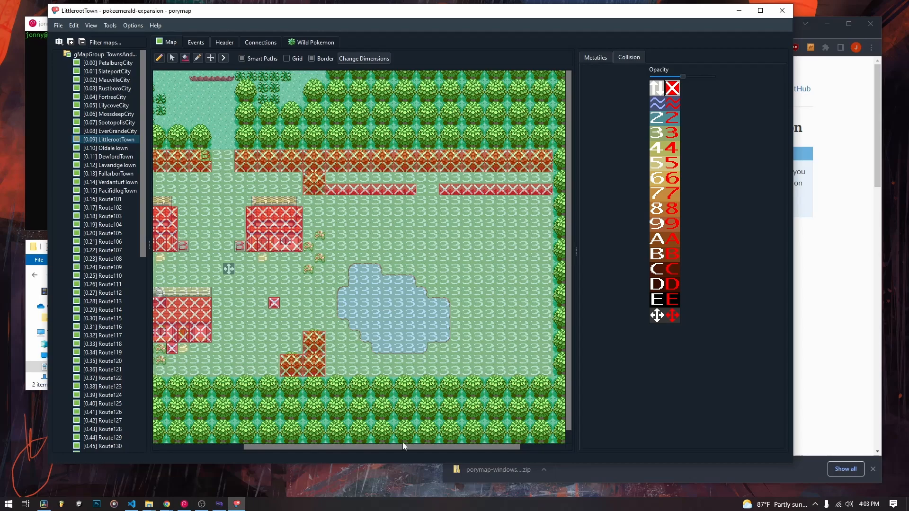
{"action": "left_click_drag", "start_coordinate": [343, 447], "coordinate": [290, 450]}
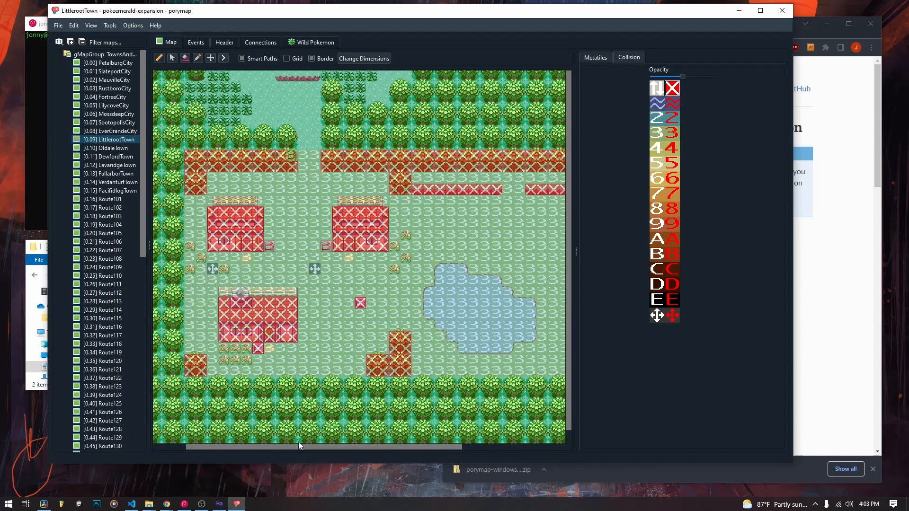
{"action": "left_click", "coordinate": [58, 25]}
{"action": "left_click", "coordinate": [77, 71]}
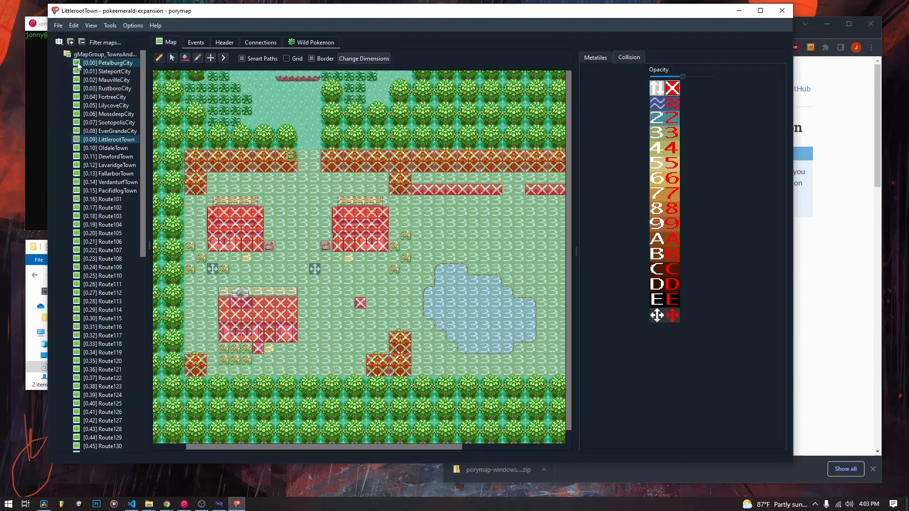
{"action": "double_click", "coordinate": [76, 55]}
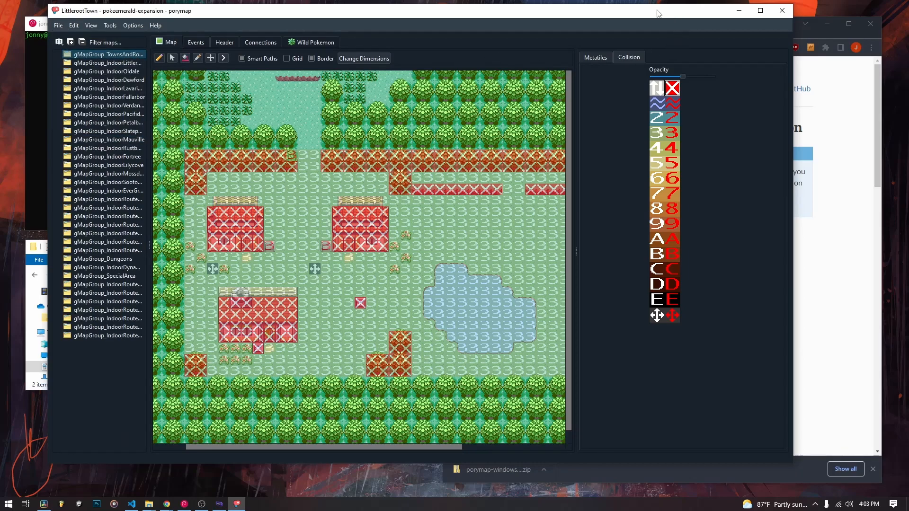
Switch to the Linux terminal and change the directory to the pokeemerald-expansion project folder.
{"action": "left_click_drag", "start_coordinate": [656, 10], "coordinate": [722, 34]}
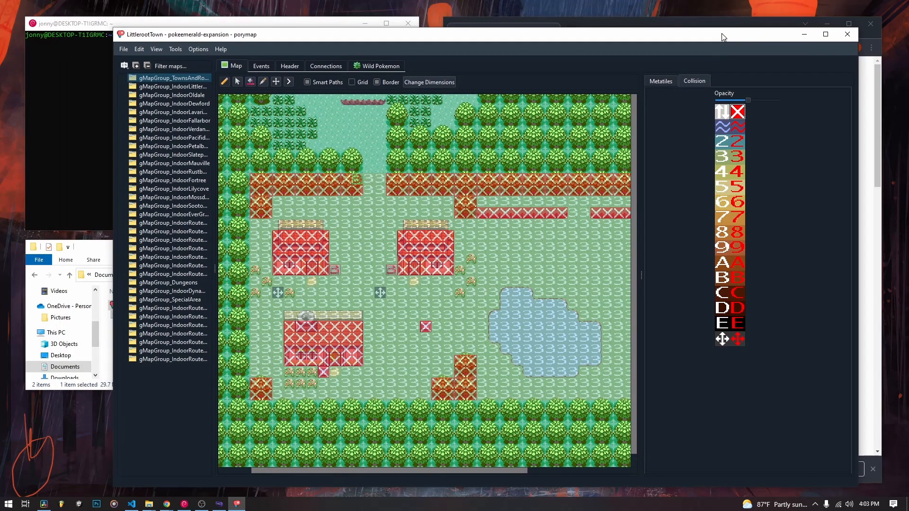
{"action": "left_click", "coordinate": [315, 25]}
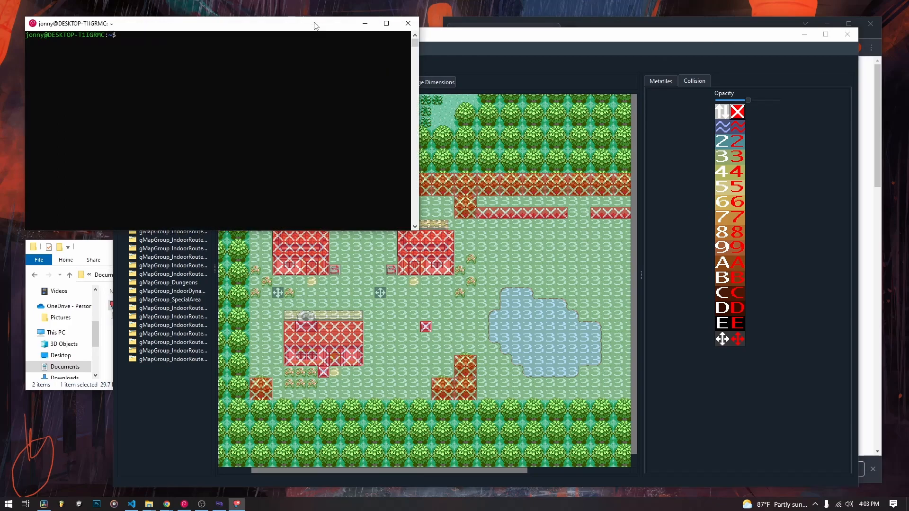
{"action": "left_click", "coordinate": [314, 95]}
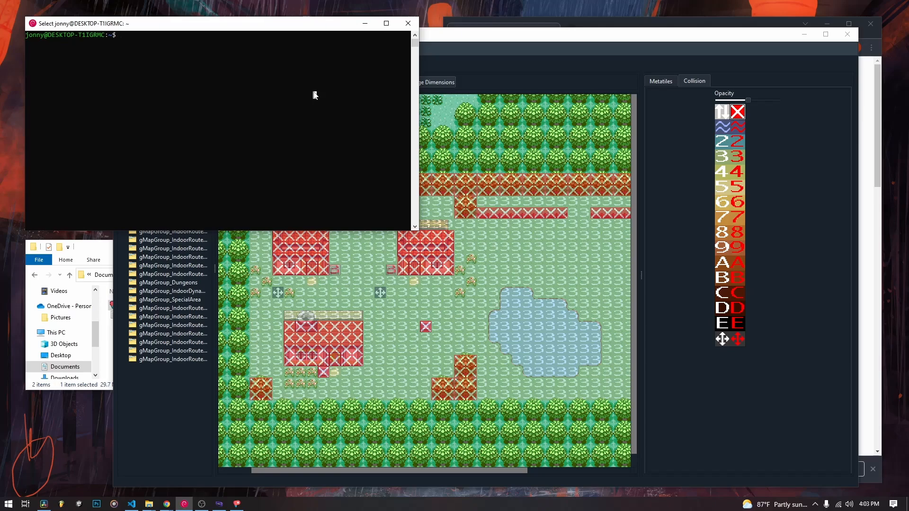
{"action": "key", "text": "Escape"}
{"action": "type", "text": "cd"}
{"action": "right_click", "coordinate": [314, 95]}
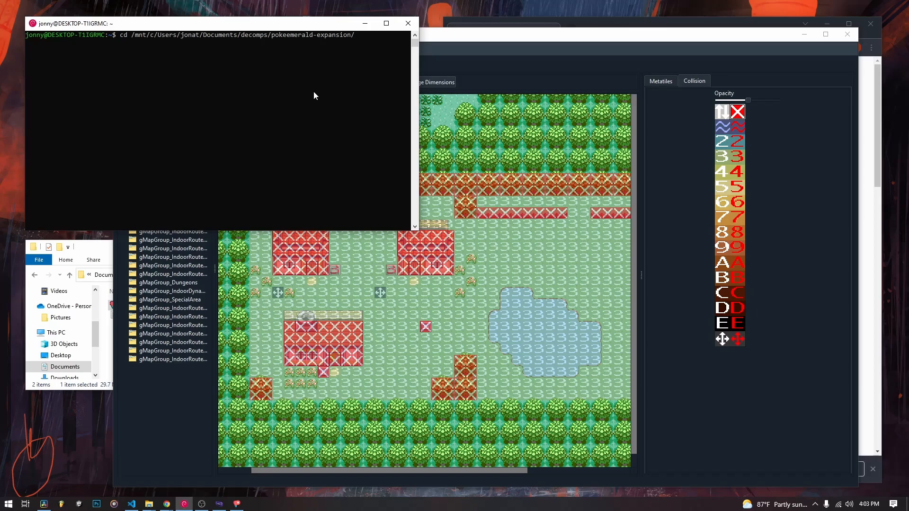
{"action": "key", "text": "Return"}
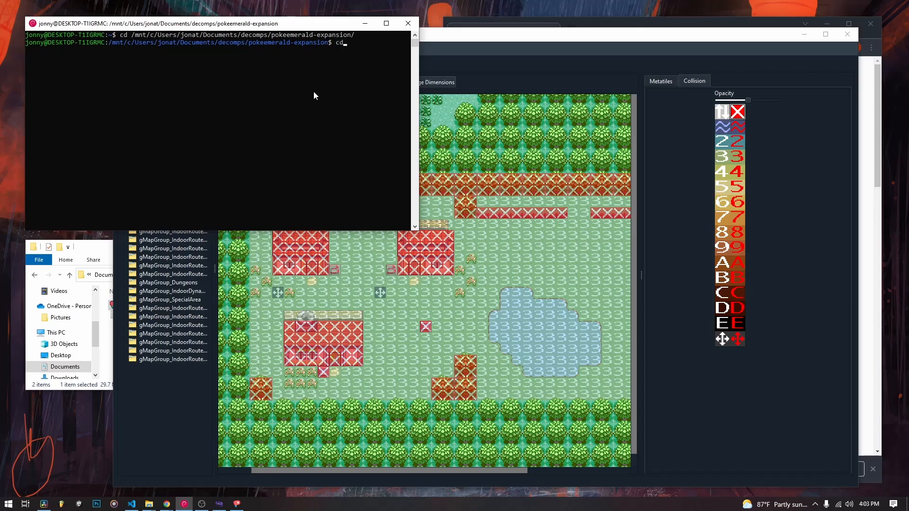
List the project folder's contents with ls and check the number of processor cores with nproc.
{"action": "type", "text": "ls"}
{"action": "key", "text": "Return"}
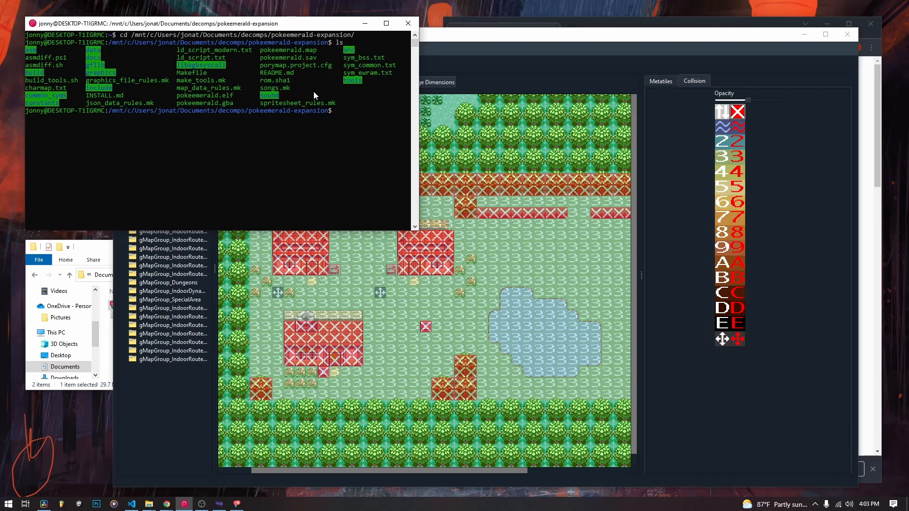
{"action": "type", "text": "nproc"}
{"action": "key", "text": "Return"}
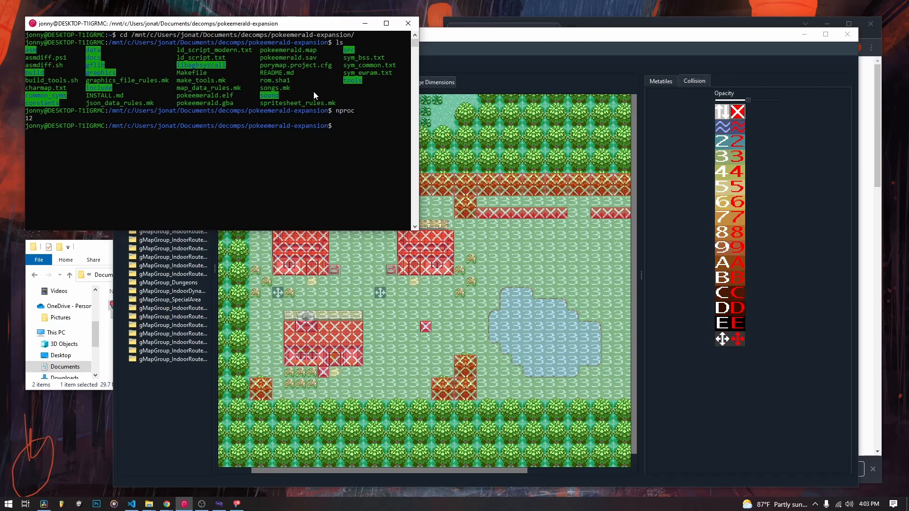
{"action": "left_click", "coordinate": [360, 126]}
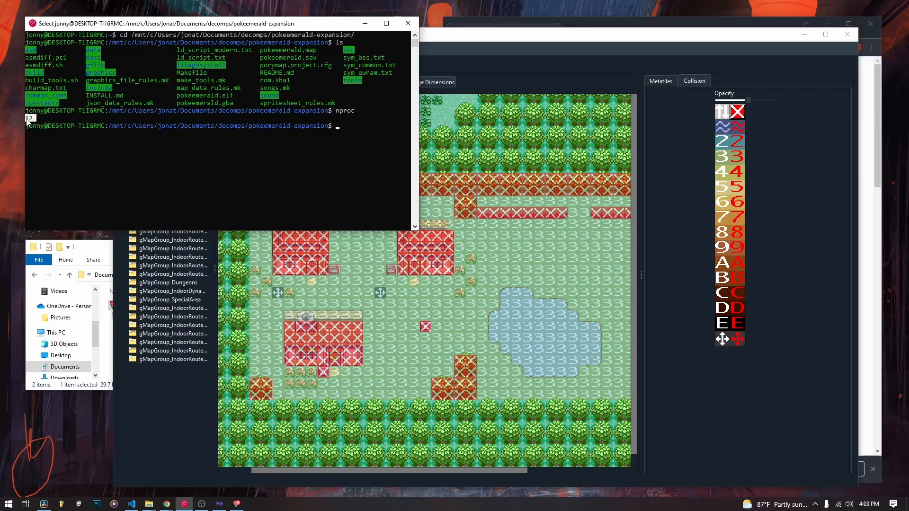
Build the project ROM with the command make -j12.
{"action": "left_click", "coordinate": [350, 125]}
{"action": "type", "text": "make "}
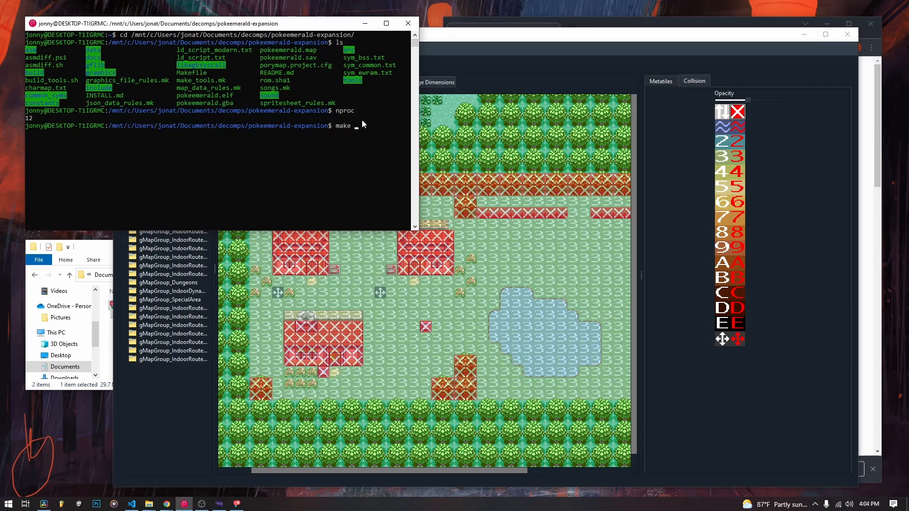
{"action": "type", "text": "-j12"}
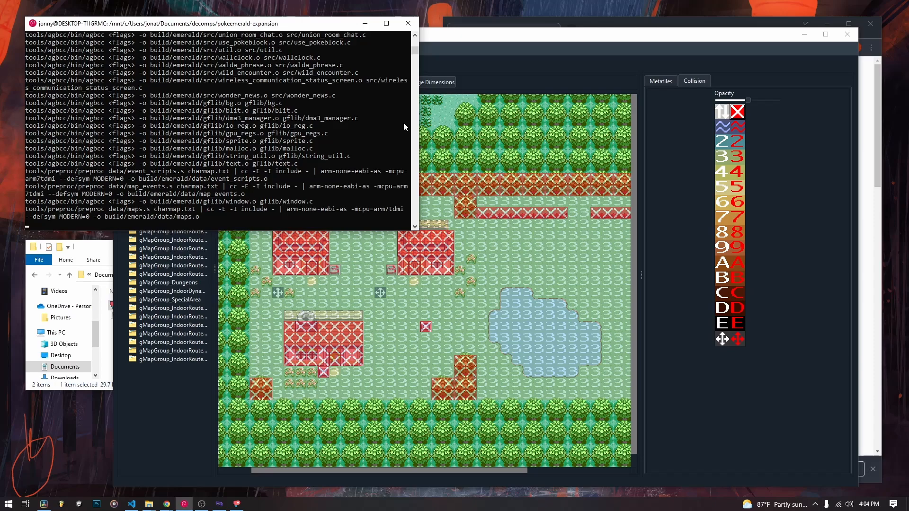
Return to Porymap, show LittlerootTown's metatiles and toggle the map grid on and off.
{"action": "left_click", "coordinate": [517, 44]}
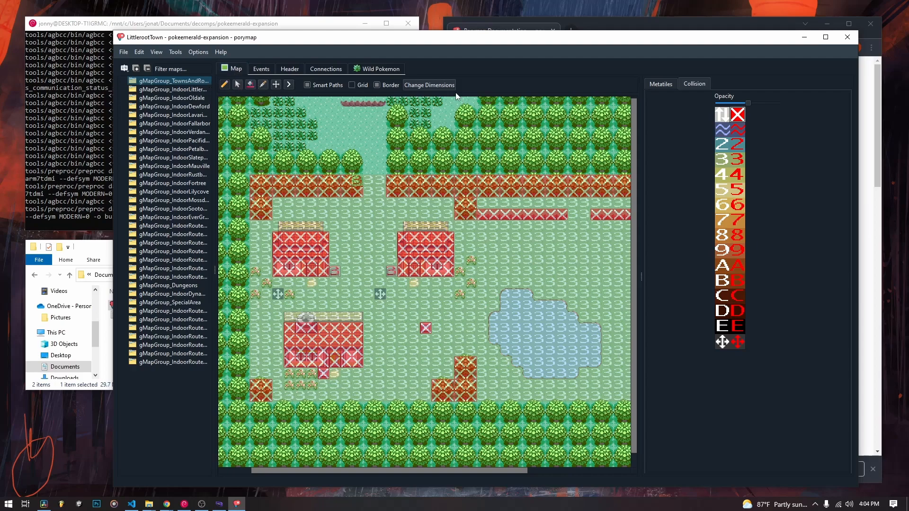
{"action": "left_click", "coordinate": [653, 86]}
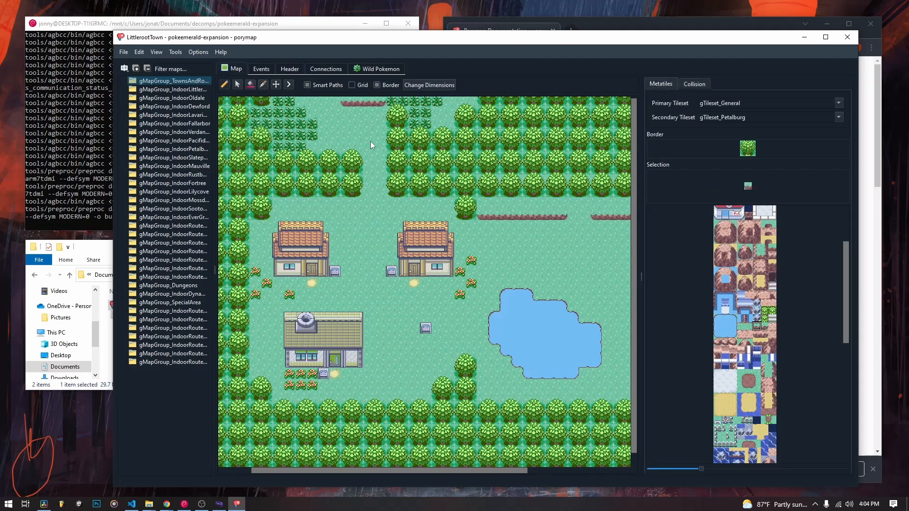
{"action": "left_click", "coordinate": [351, 84]}
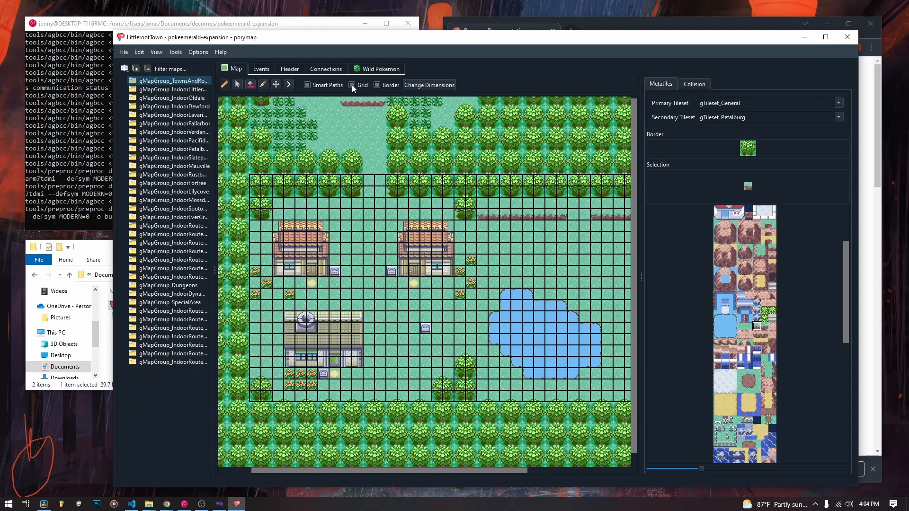
{"action": "left_click", "coordinate": [351, 84]}
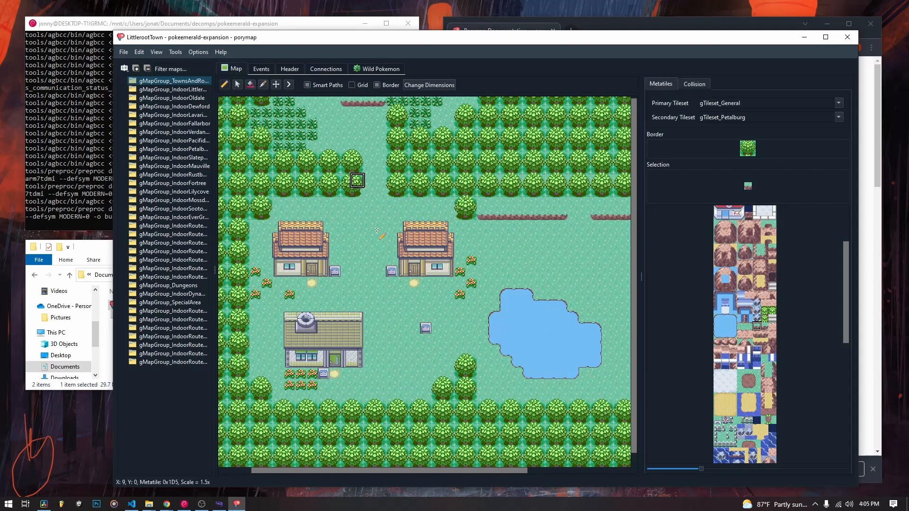
Try selecting grass metatiles from the map south of and between the two upper houses, ending with a single grass tile.
{"action": "right_click_drag", "start_coordinate": [372, 280], "coordinate": [402, 296]}
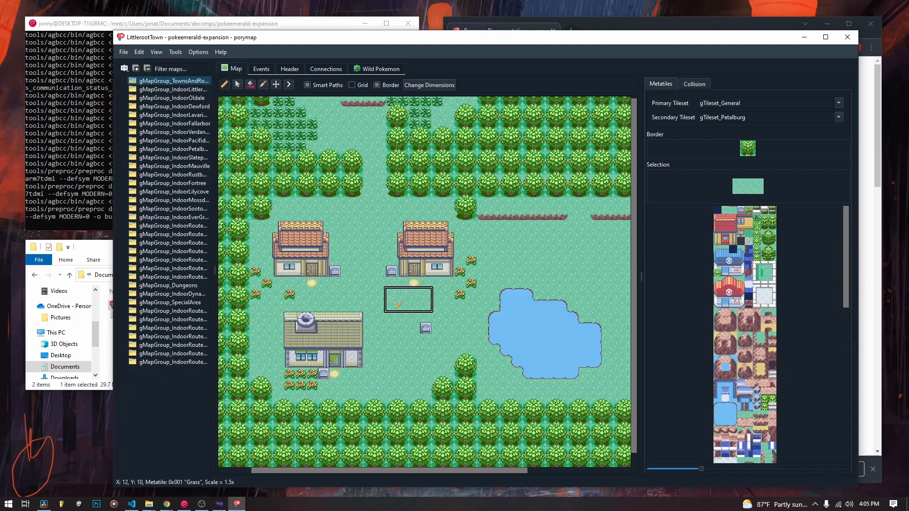
{"action": "left_click", "coordinate": [237, 84]}
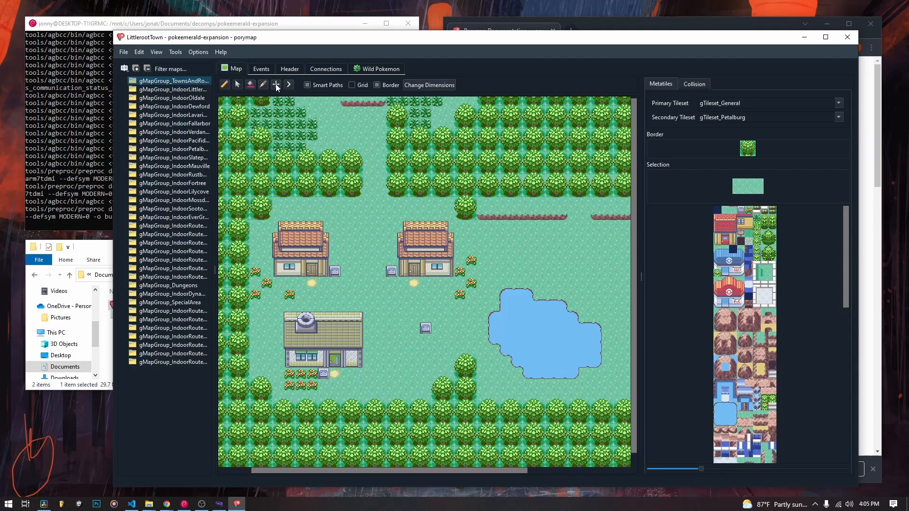
{"action": "left_click_drag", "start_coordinate": [366, 302], "coordinate": [485, 320]}
{"action": "left_click", "coordinate": [375, 237]}
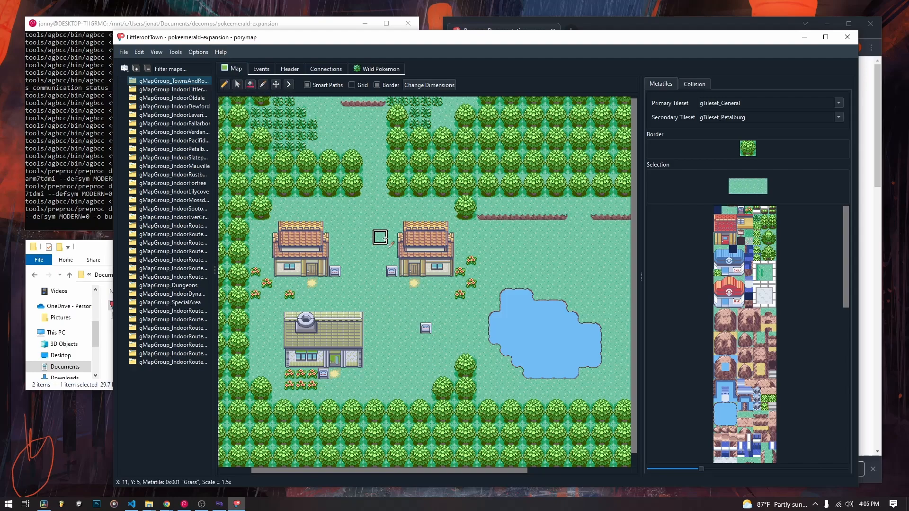
{"action": "scroll", "coordinate": [374, 237], "scroll_direction": "up", "scroll_amount": 1, "text": "ctrl"}
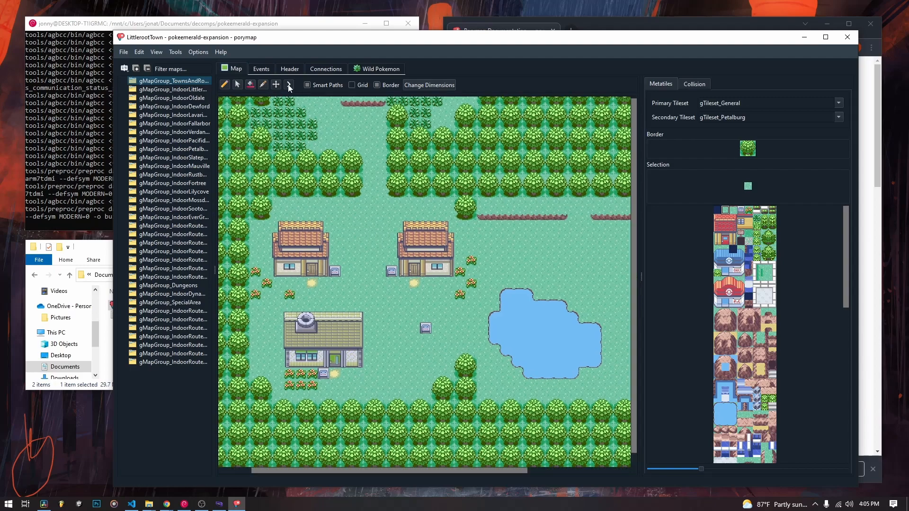
Try shifting the whole LittlerootTown layout with the map shift tool, and try panning with the move tool.
{"action": "left_click", "coordinate": [289, 86]}
{"action": "left_click_drag", "start_coordinate": [353, 208], "coordinate": [448, 248]}
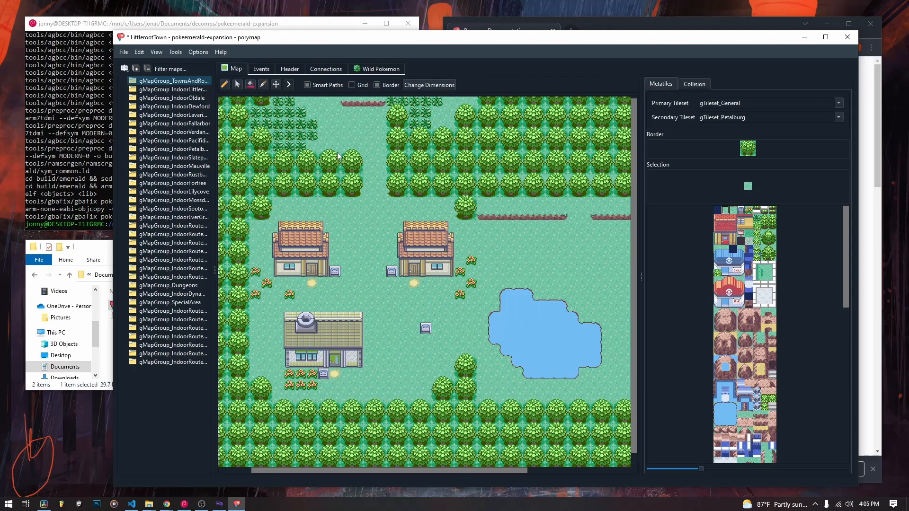
{"action": "left_click", "coordinate": [275, 85]}
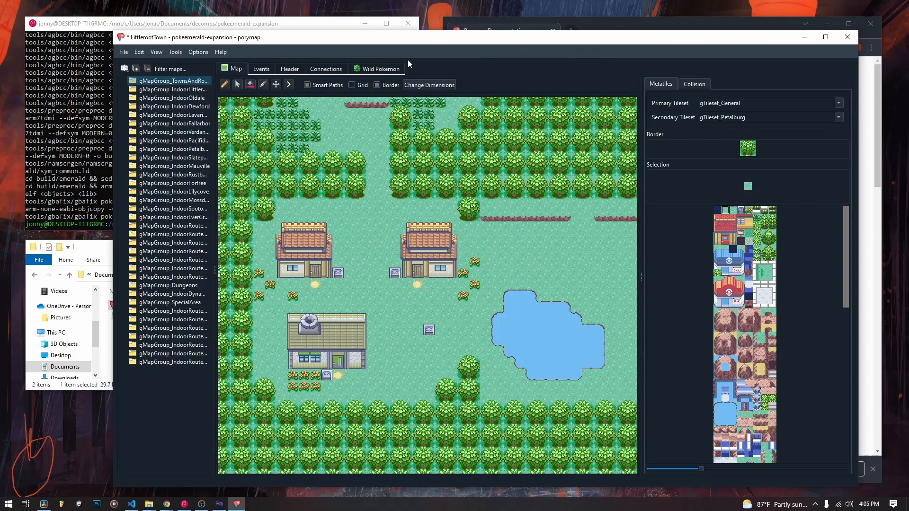
Check the finished build in the terminal, switch to mGBA and load the built ROM from the pokeemerald-expansion folder.
{"action": "left_click", "coordinate": [325, 22]}
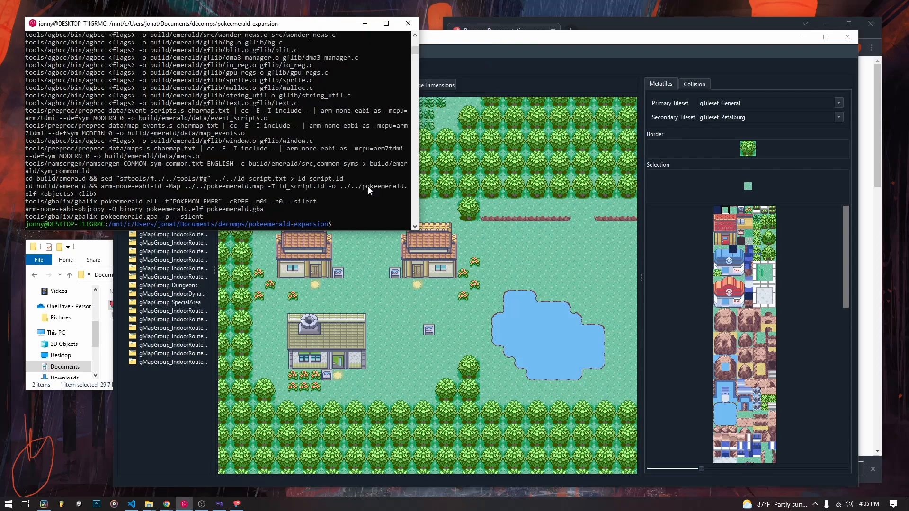
{"action": "left_click", "coordinate": [219, 503]}
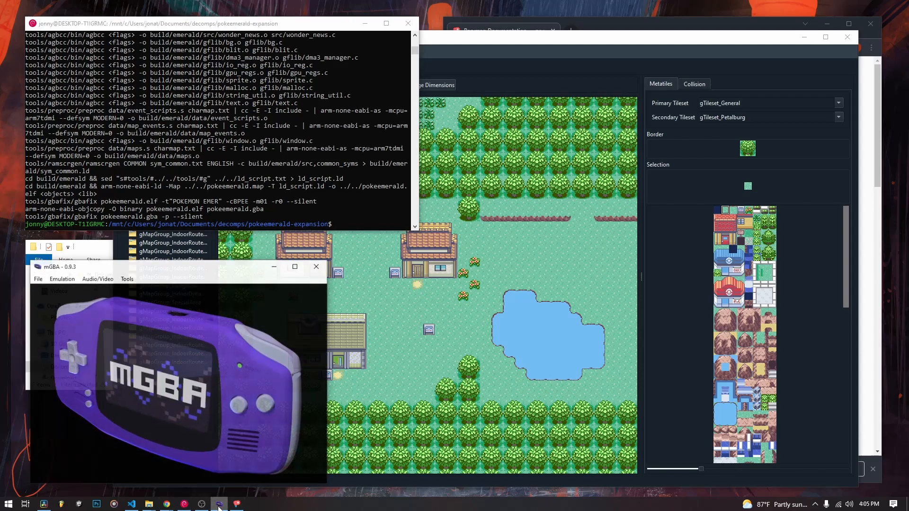
{"action": "mouse_move", "coordinate": [183, 264]}
{"action": "left_mouse_down"}
{"action": "mouse_move", "coordinate": [220, 249]}
{"action": "mouse_move", "coordinate": [195, 258]}
{"action": "left_mouse_up"}
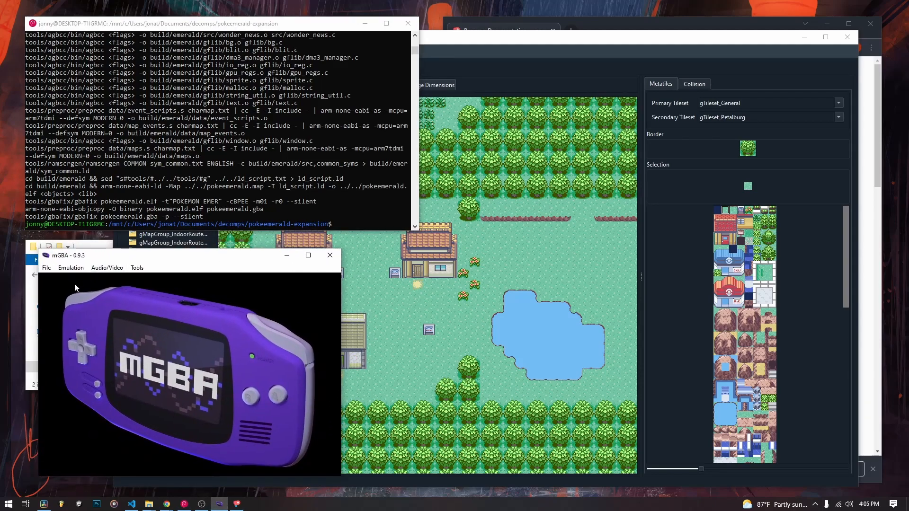
{"action": "left_click", "coordinate": [48, 268]}
{"action": "left_click", "coordinate": [71, 205]}
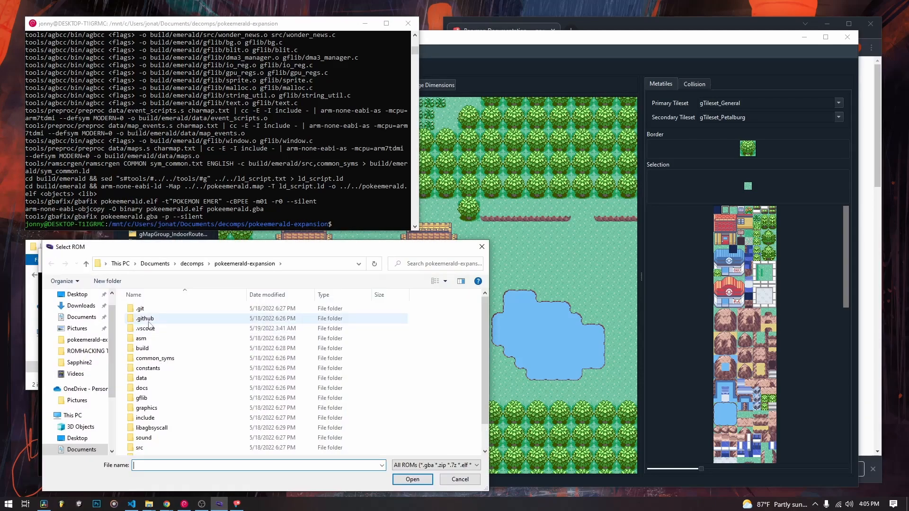
{"action": "left_click", "coordinate": [177, 450]}
{"action": "double_click", "coordinate": [178, 450]}
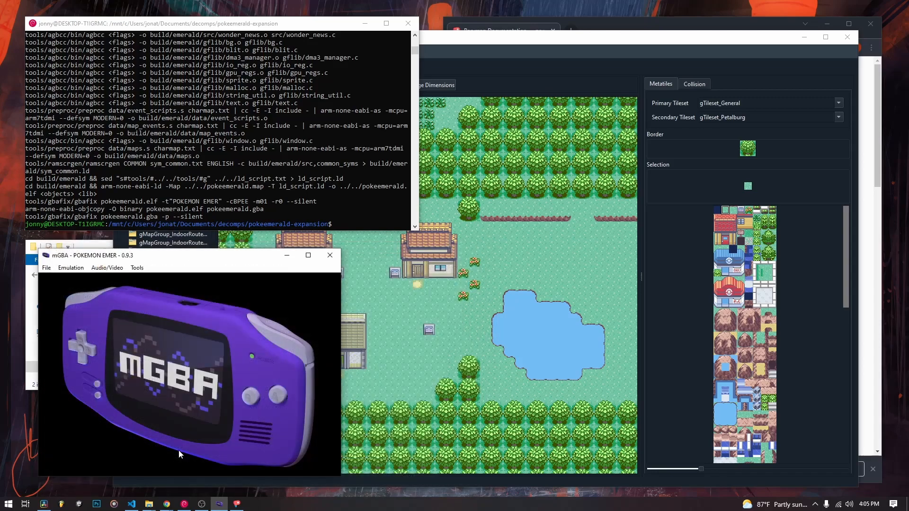
{"action": "left_click_drag", "start_coordinate": [193, 254], "coordinate": [292, 213]}
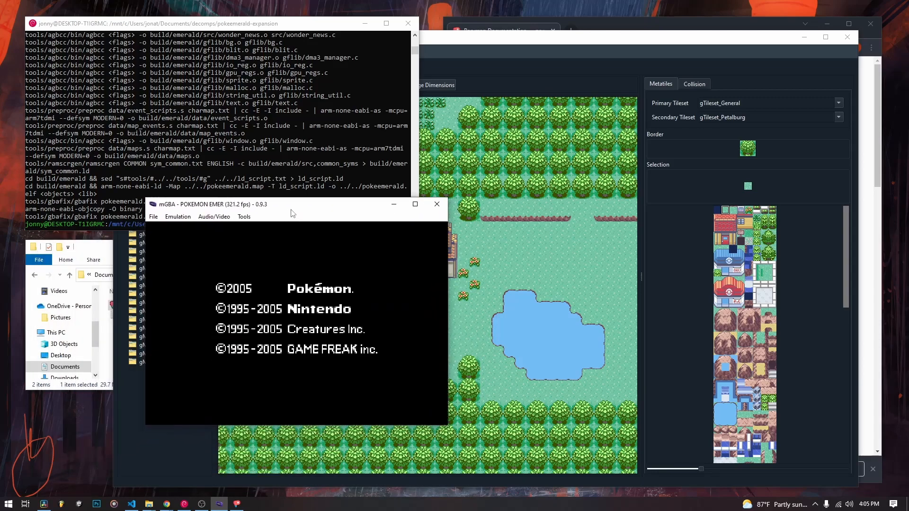
Continue the saved game from the main menu and start walking the player upward.
{"action": "key", "text": "x"}
{"action": "key", "text": "x"}
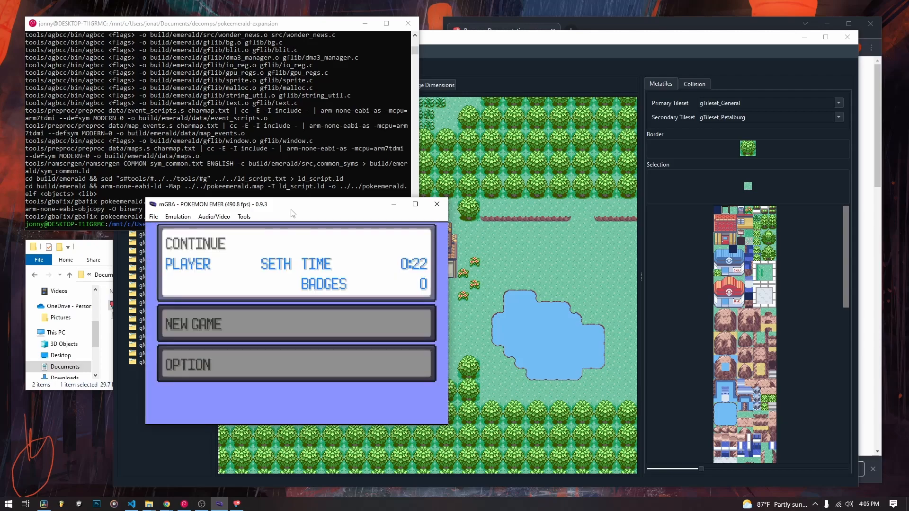
{"action": "key", "text": "x"}
{"action": "key", "text": "Up"}
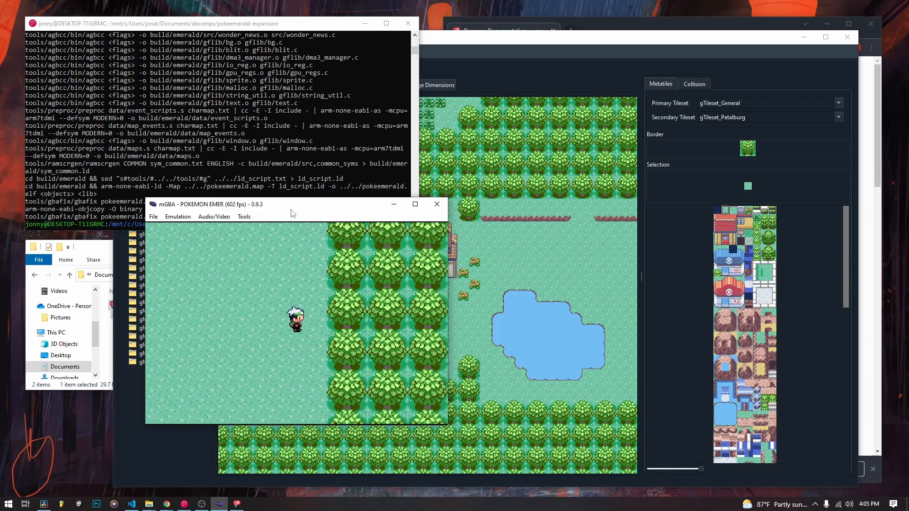
Walk the player through LittlerootTown and into a house to check the edited map in the game.
{"action": "key", "text": "Left"}
{"action": "key", "text": "Down"}
{"action": "key", "text": "Right"}
{"action": "key", "text": "Down"}
{"action": "key", "text": "Left"}
{"action": "key", "text": "Up"}
{"action": "key", "text": "Left"}
{"action": "key", "text": "Right"}
{"action": "key", "text": "Left"}
{"action": "key", "text": "Up"}
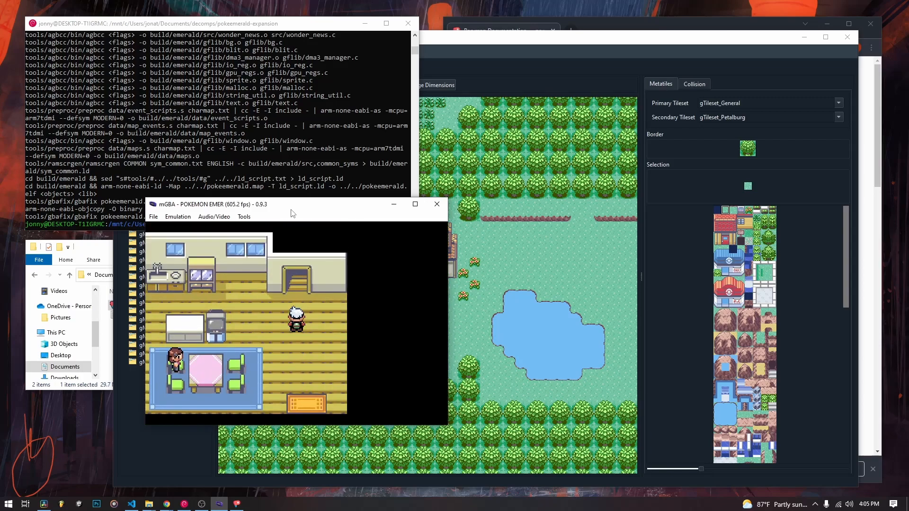
Go upstairs to the bedroom and walk the player across the rug and over the bed to test its collision.
{"action": "key", "text": "Down"}
{"action": "key", "text": "Left"}
{"action": "key", "text": "Right"}
{"action": "key", "text": "Down"}
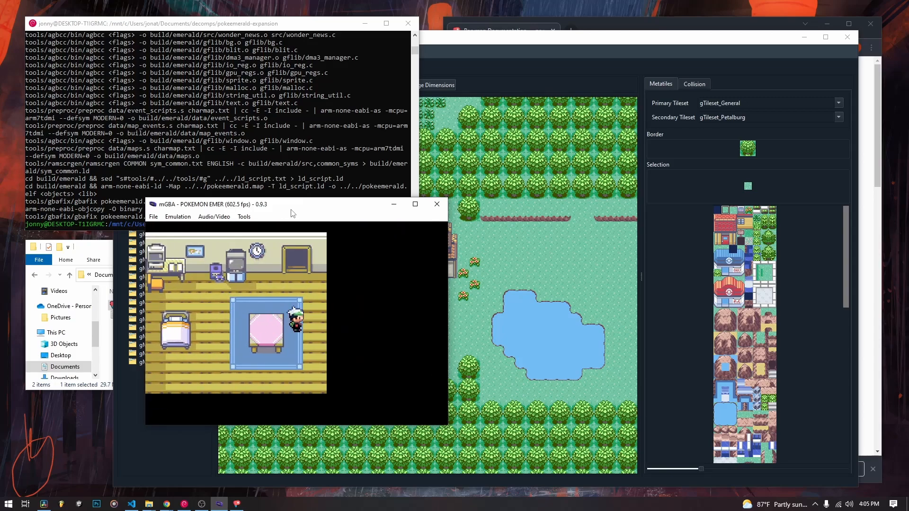
{"action": "key", "text": "Left"}
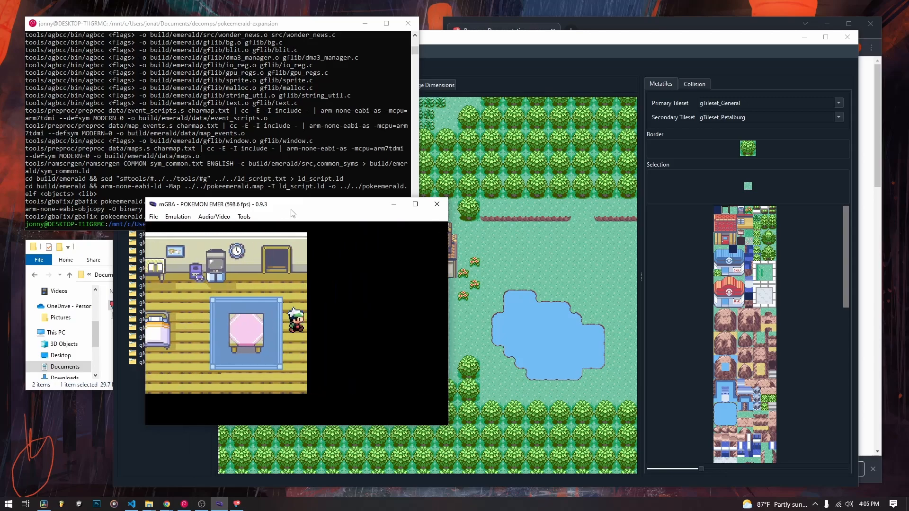
{"action": "key", "text": "Right"}
{"action": "key", "text": "Left"}
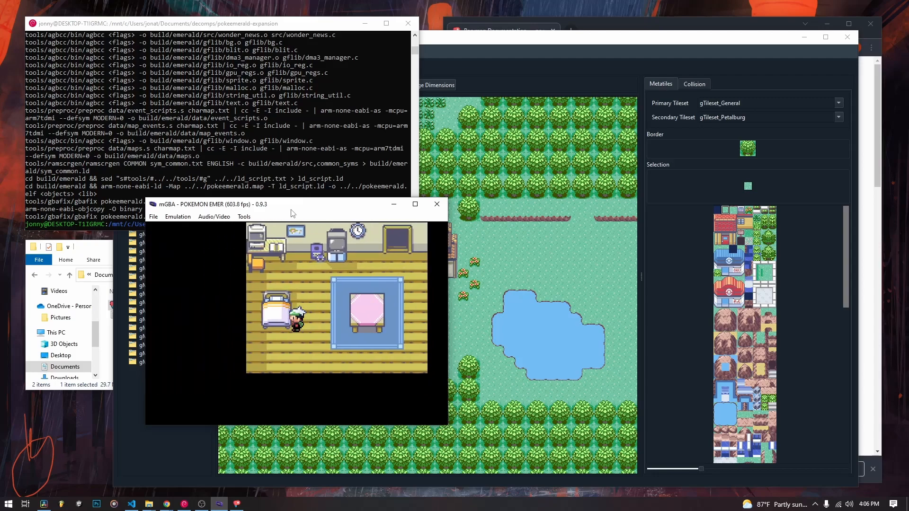
{"action": "key", "text": "Left"}
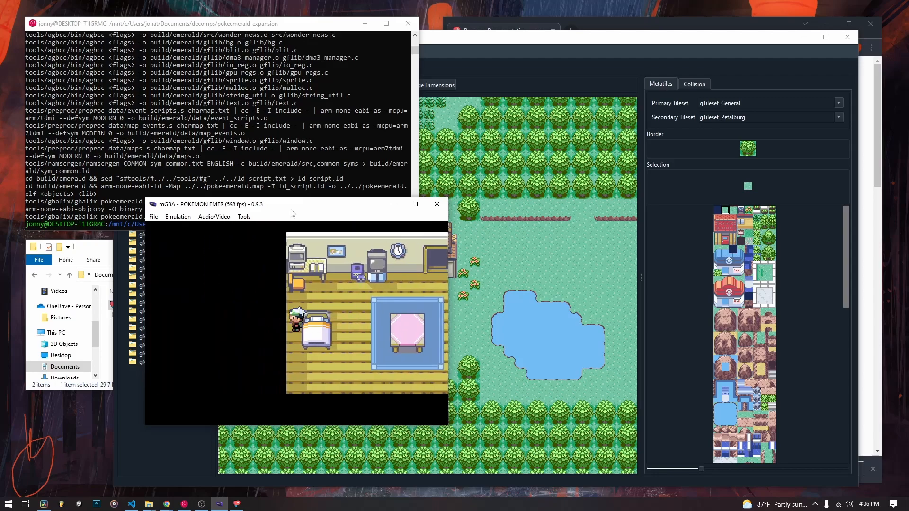
{"action": "key", "text": "Right"}
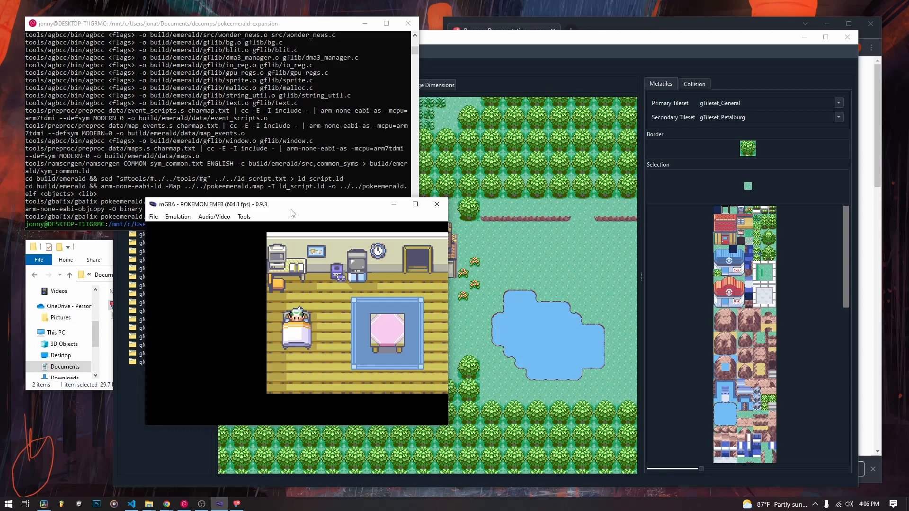
{"action": "key", "text": "Right"}
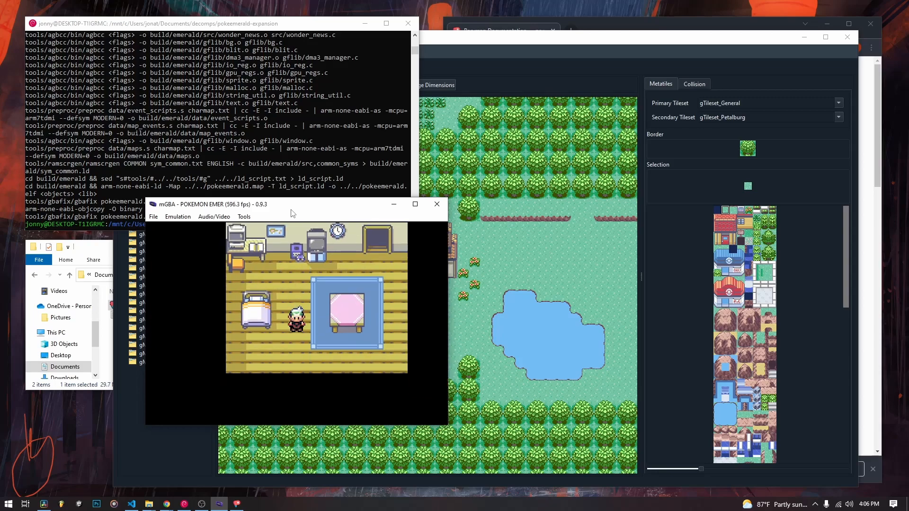
Walk the player over the table on the bedroom rug to test its collision.
{"action": "key", "text": "Left"}
{"action": "key", "text": "Right"}
{"action": "key", "text": "Up"}
{"action": "key", "text": "Right"}
{"action": "key", "text": "Down"}
{"action": "key", "text": "Left"}
{"action": "key", "text": "Down"}
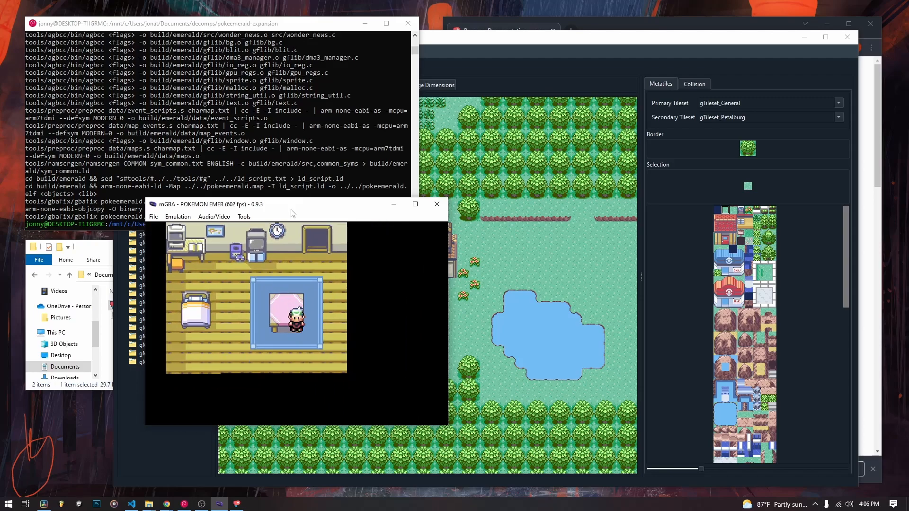
Leave the bedroom and the house, and walk the player back out into LittlerootTown.
{"action": "key", "text": "Right"}
{"action": "key", "text": "Up"}
{"action": "key", "text": "Down"}
{"action": "key", "text": "Down"}
{"action": "key", "text": "Right"}
{"action": "key", "text": "Up"}
{"action": "key", "text": "Down"}
{"action": "key", "text": "Right"}
{"action": "key", "text": "Down"}
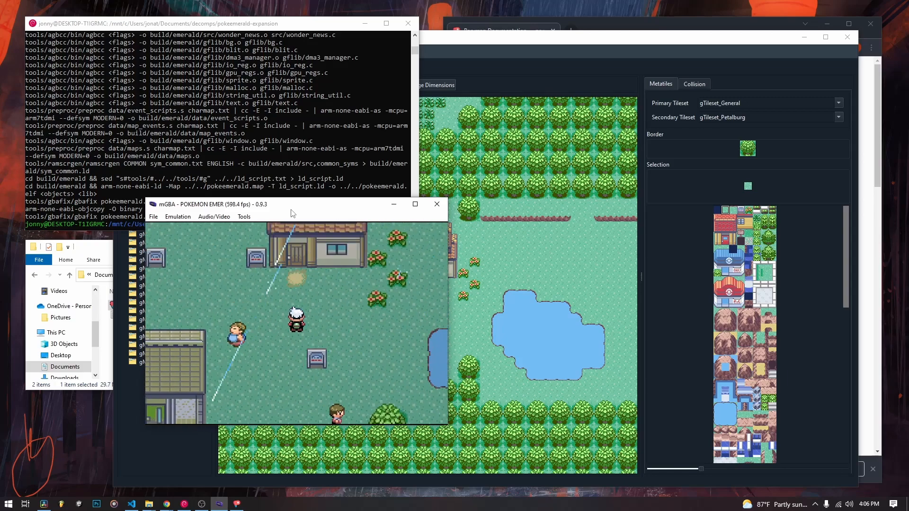
Walk the player to the town's northern exit and advance the girl's dialogue to continue onto the route.
{"action": "key", "text": "Up"}
{"action": "key", "text": "Down"}
{"action": "key", "text": "Left"}
{"action": "key", "text": "Down"}
{"action": "key", "text": "Left"}
{"action": "key", "text": "Up"}
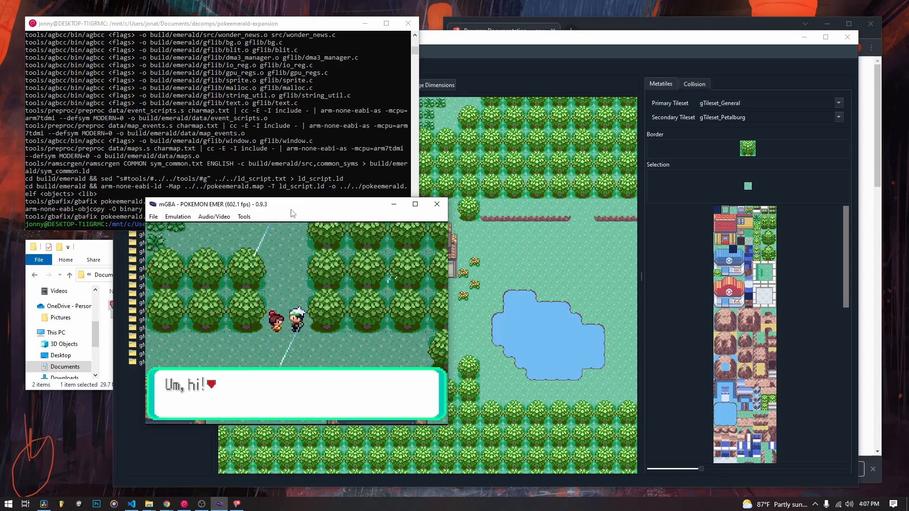
{"action": "key", "text": "x"}
{"action": "key", "text": "Up"}
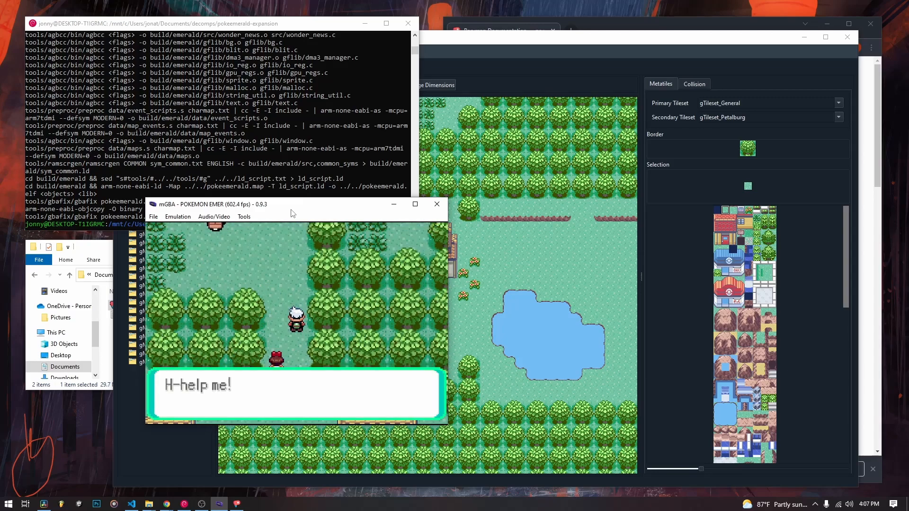
Advance the rescue event on the route, choose Torchic and start the battle against Zigzagoon.
{"action": "key", "text": "x"}
{"action": "key", "text": "Left"}
{"action": "key", "text": "x"}
{"action": "key", "text": "Up"}
{"action": "key", "text": "x"}
{"action": "key", "text": "x"}
{"action": "key", "text": "x"}
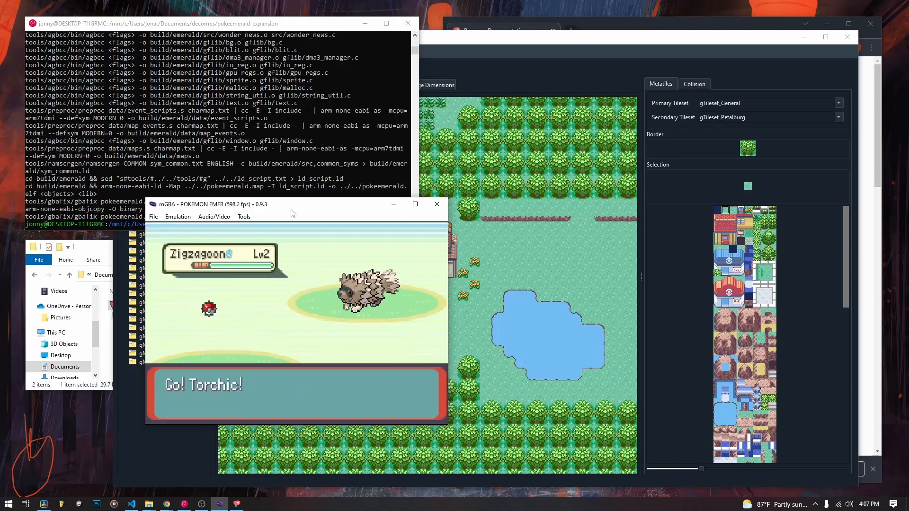
Fight Zigzagoon with Torchic and advance Prof. Birch's dialogue after the battle.
{"action": "key", "text": "x"}
{"action": "key", "text": "x"}
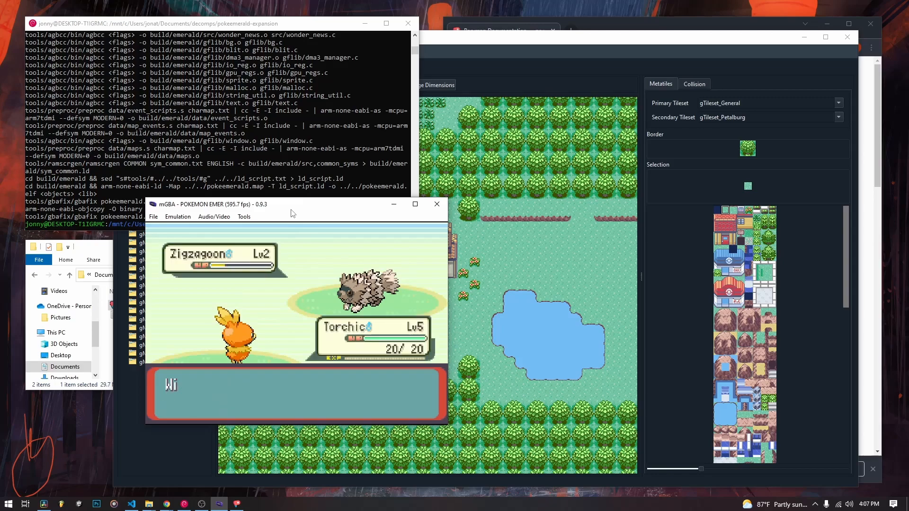
{"action": "key", "text": "x"}
{"action": "key", "text": "x"}
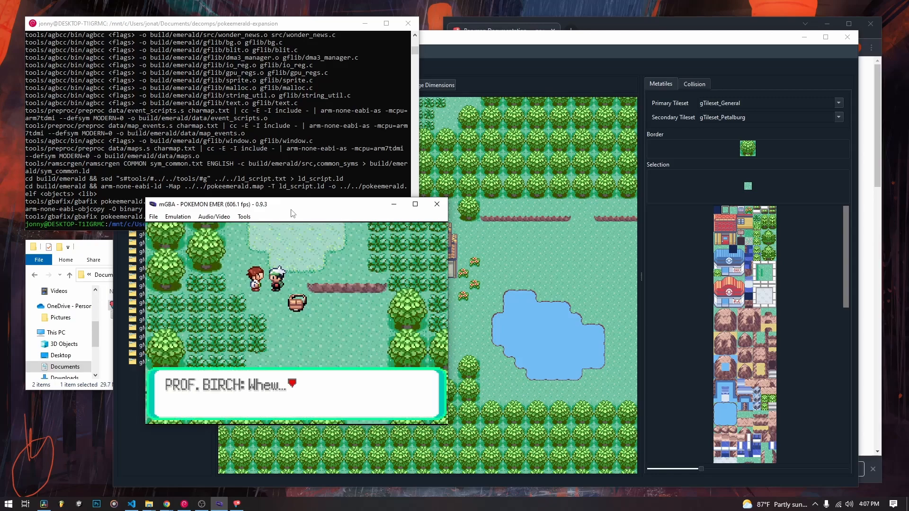
{"action": "key", "text": "x"}
{"action": "key", "text": "x"}
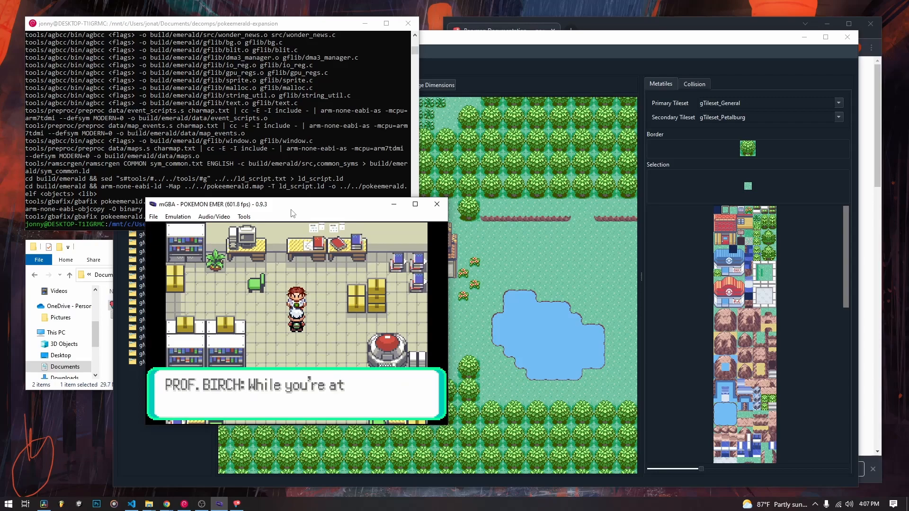
Advance Prof. Birch's dialogue in the lab, then walk the player back out into LittlerootTown.
{"action": "key", "text": "x"}
{"action": "key", "text": "x"}
{"action": "key", "text": "Return"}
{"action": "key", "text": "x"}
{"action": "key", "text": "x"}
{"action": "key", "text": "x"}
{"action": "key", "text": "x"}
{"action": "key", "text": "x"}
{"action": "key", "text": "Down"}
{"action": "key", "text": "Up"}
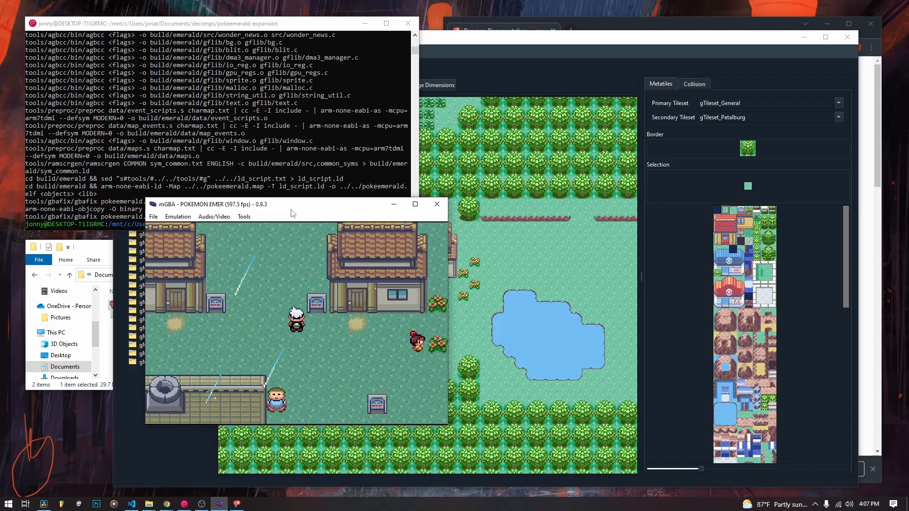
Walk into the route's tall grass to test the wild encounters, and fight the Squirtle using Torchic's Scratch.
{"action": "key", "text": "Up"}
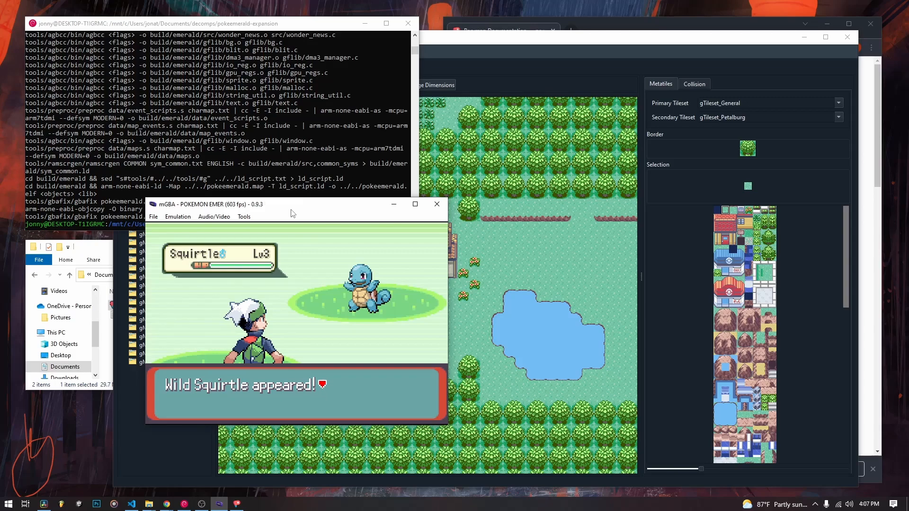
{"action": "key", "text": "x"}
{"action": "key", "text": "x"}
{"action": "key", "text": "Down"}
{"action": "key", "text": "Up"}
{"action": "key", "text": "x"}
{"action": "key", "text": "x"}
{"action": "key", "text": "x"}
{"action": "key", "text": "x"}
{"action": "key", "text": "x"}
{"action": "key", "text": "x"}
{"action": "key", "text": "x"}
{"action": "key", "text": "x"}
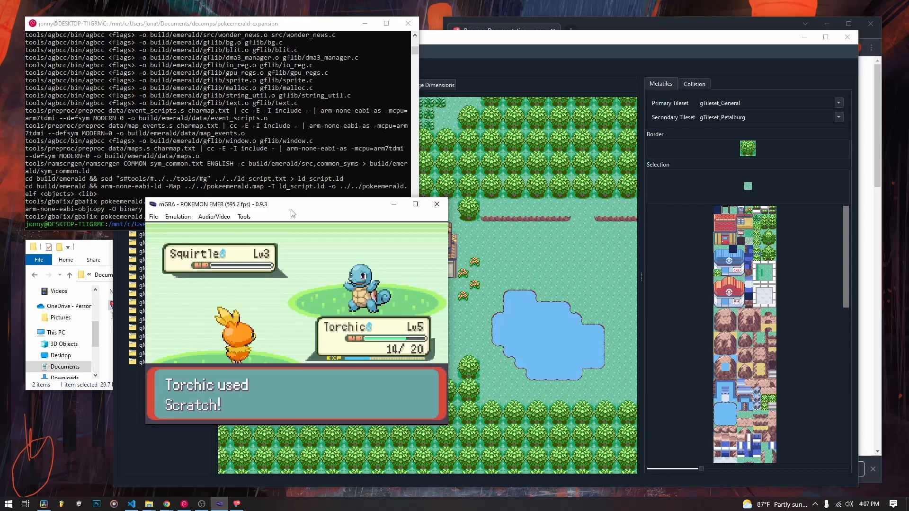
{"action": "key", "text": "x"}
{"action": "key", "text": "x"}
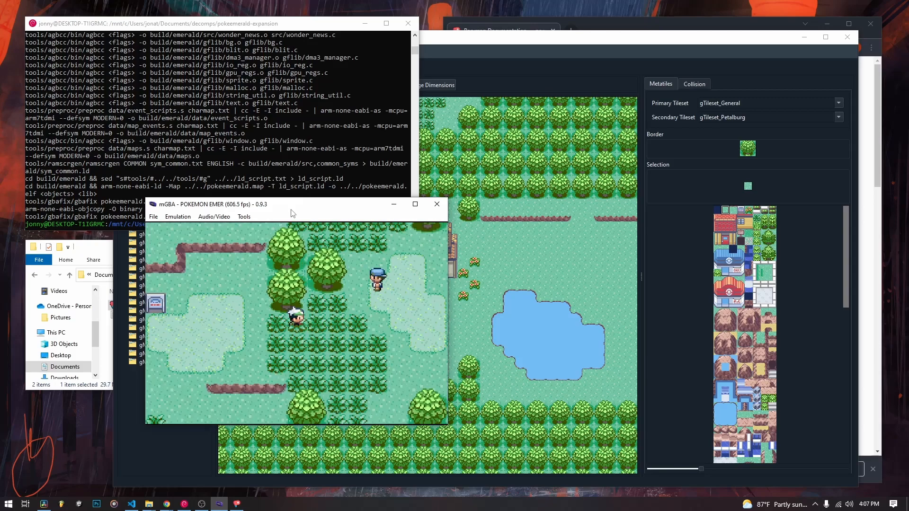
Return to LittlerootTown and walk the player around on the pond's water to test its collision.
{"action": "key", "text": "Up"}
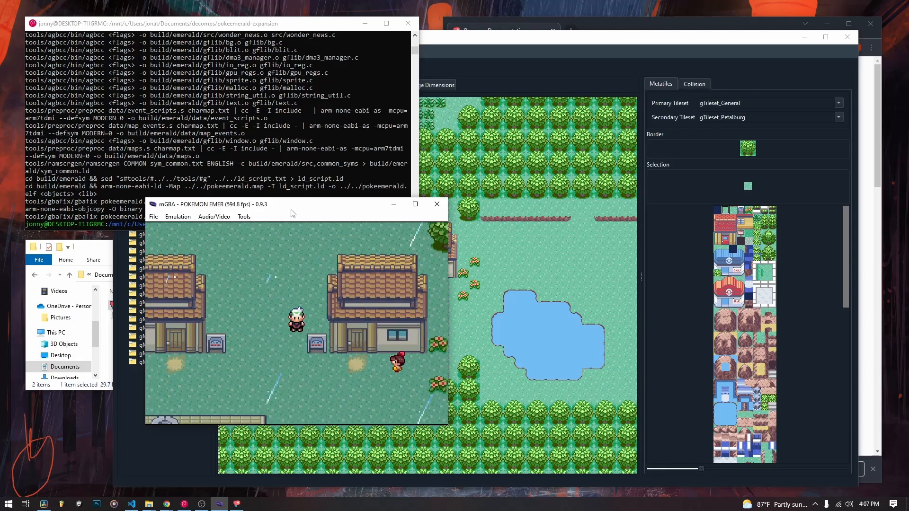
{"action": "key", "text": "Down"}
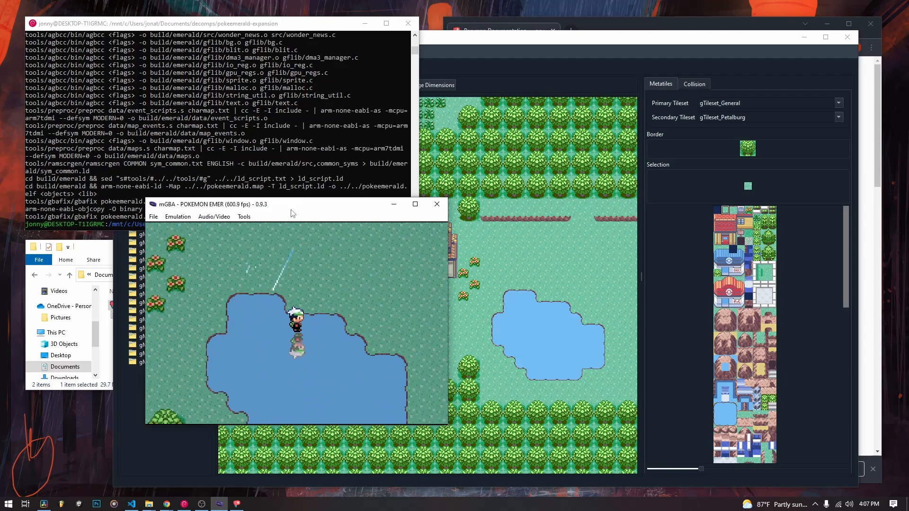
{"action": "key", "text": "Up"}
{"action": "key", "text": "Left"}
{"action": "key", "text": "Down"}
{"action": "key", "text": "Right"}
{"action": "key", "text": "Up"}
{"action": "key", "text": "Left"}
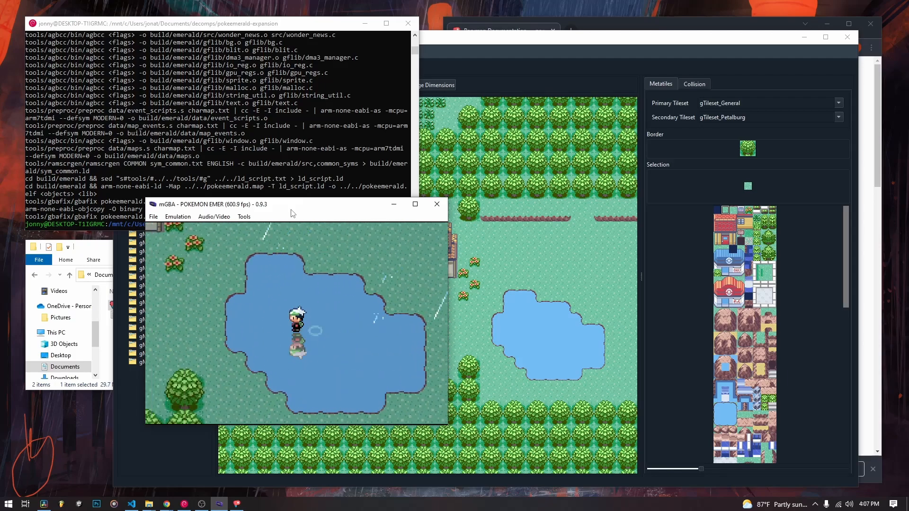
Walk the player around the two upper houses and back onto the pond, and move the game window clear of the map.
{"action": "key", "text": "Up"}
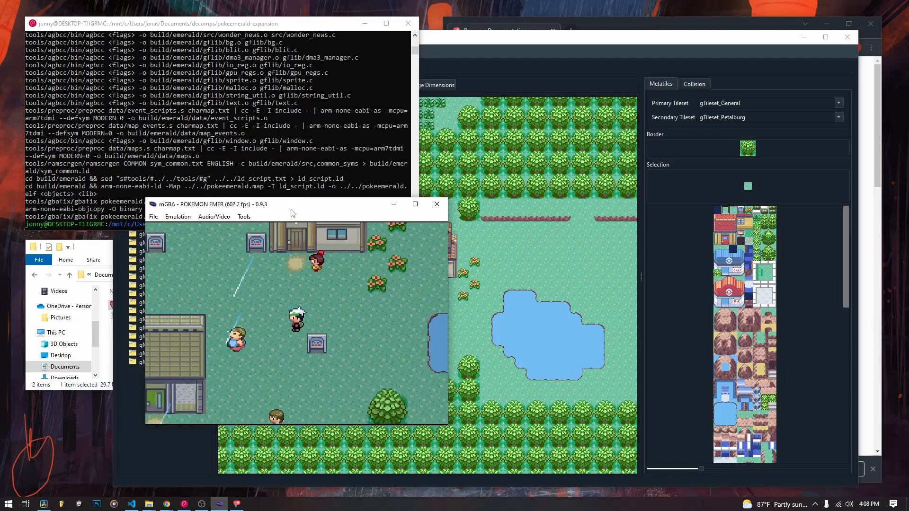
{"action": "key", "text": "Down"}
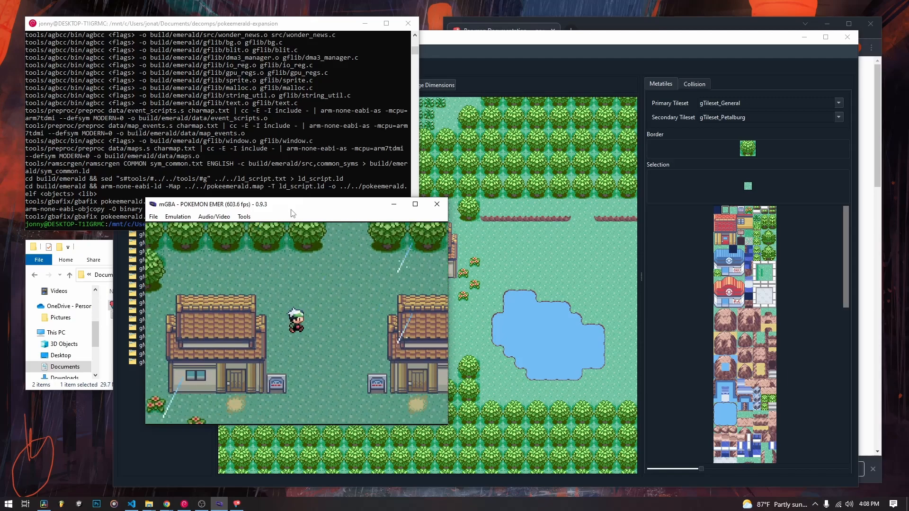
{"action": "key", "text": "Right"}
{"action": "key", "text": "Up"}
{"action": "key", "text": "Left"}
{"action": "key", "text": "Down"}
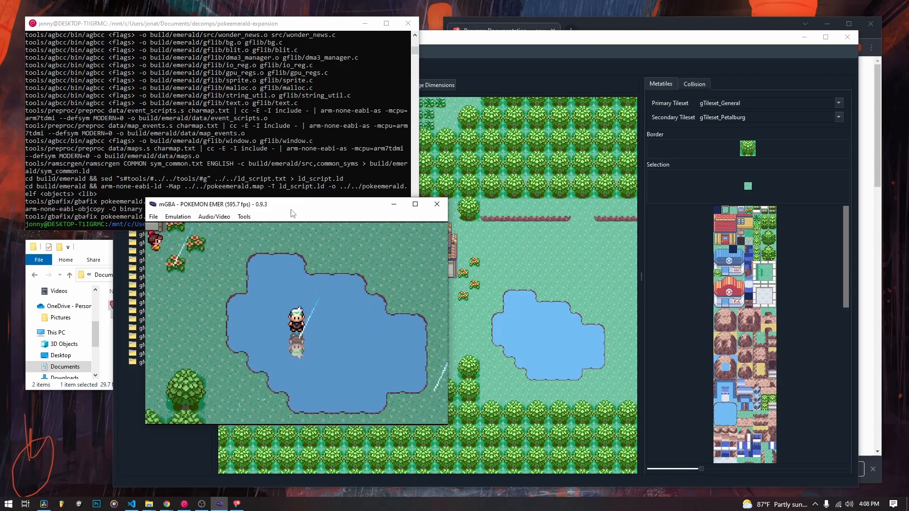
{"action": "left_click_drag", "start_coordinate": [290, 213], "coordinate": [209, 237]}
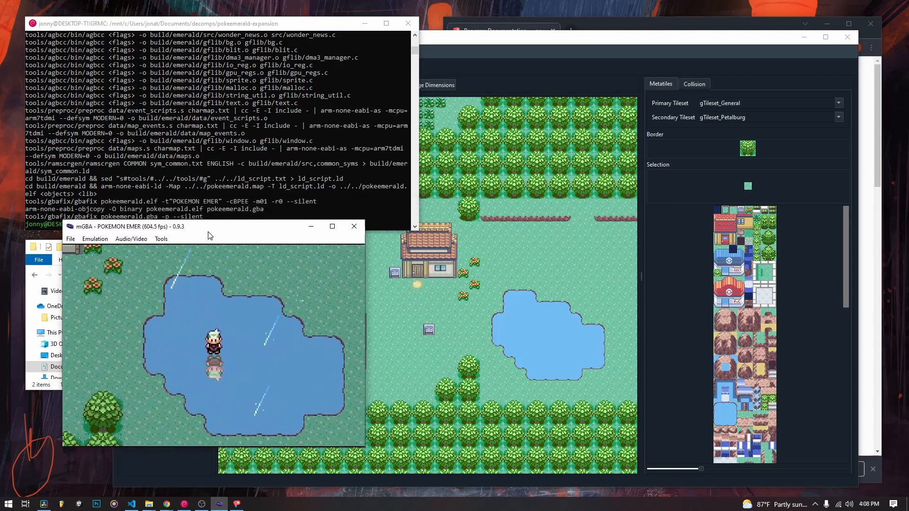